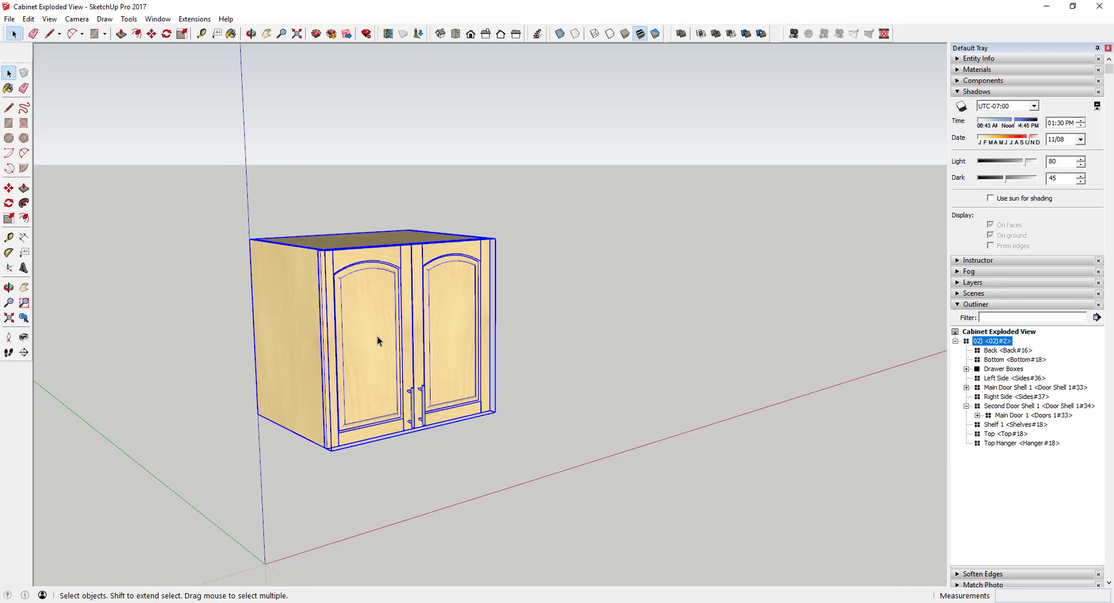
pyautogui.scroll(2, 567, 355)
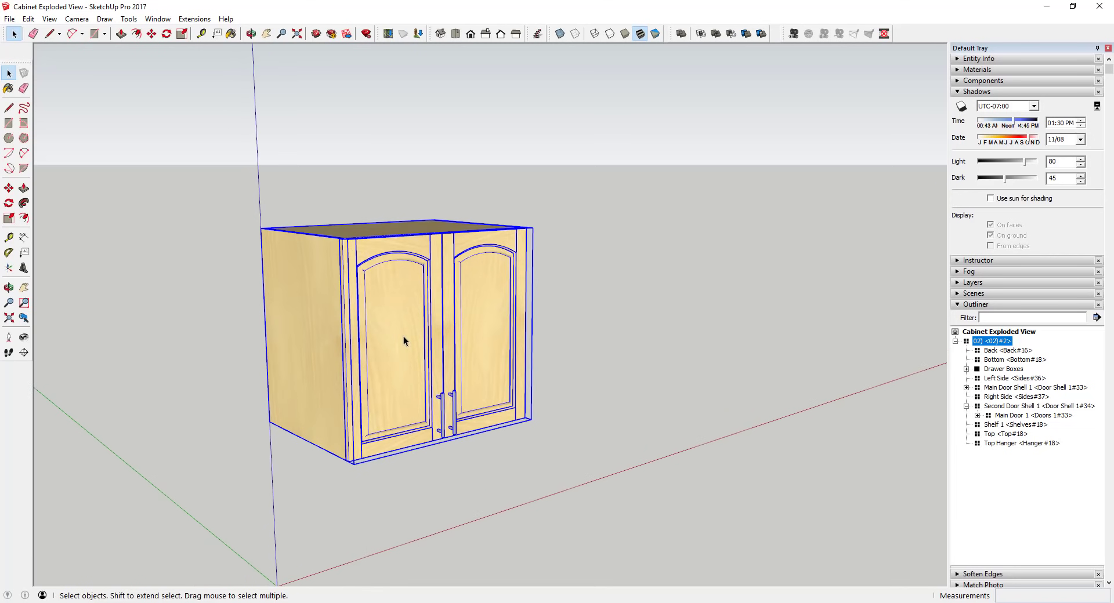
pyautogui.scroll(1, 404, 340)
pyautogui.scroll(-2, 547, 392)
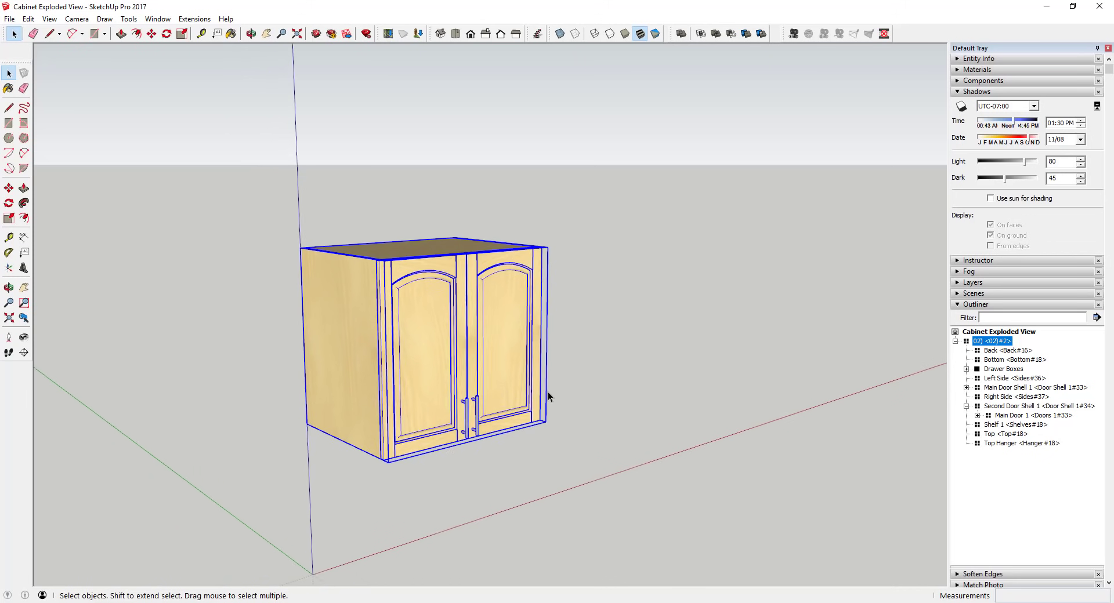
pyautogui.click(662, 347)
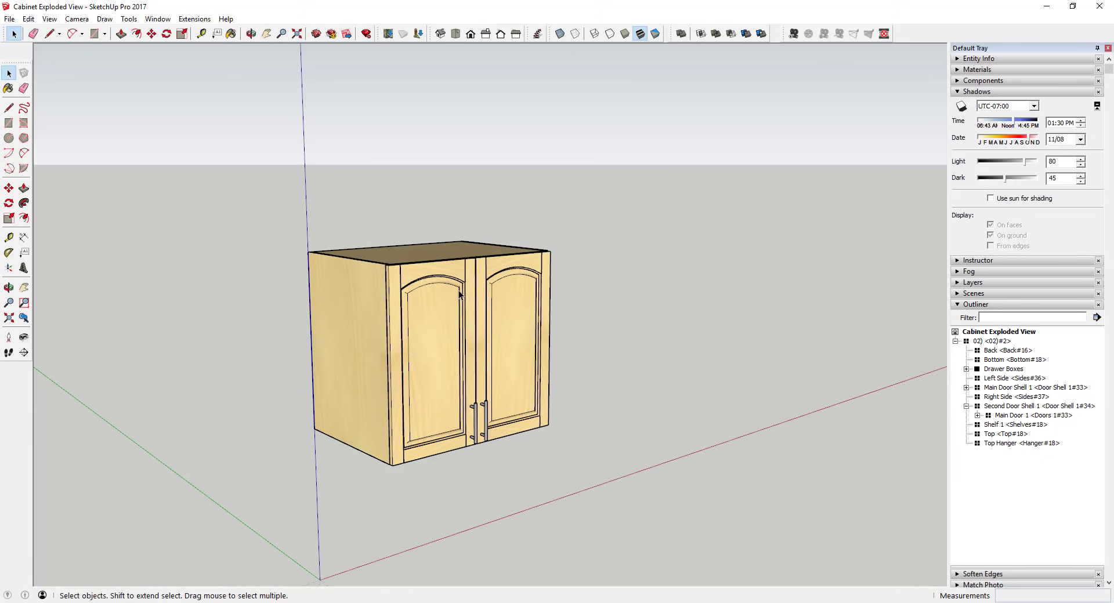
pyautogui.scroll(-1, 459, 290)
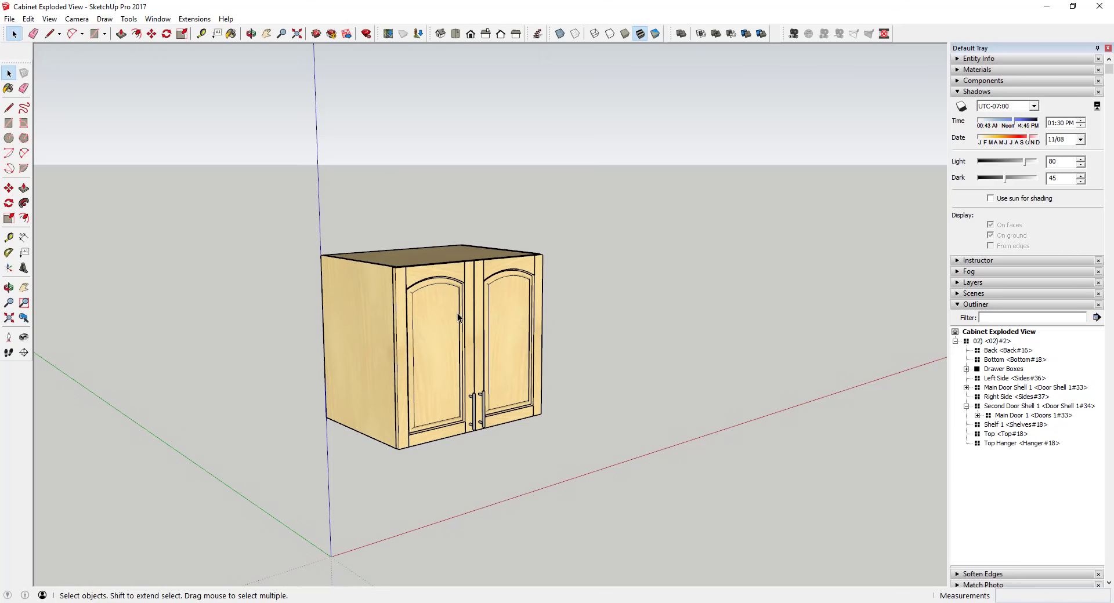
# Try moving both door shells together out from the front of the cabinet, inside the cabinet component
pyautogui.click(457, 312)
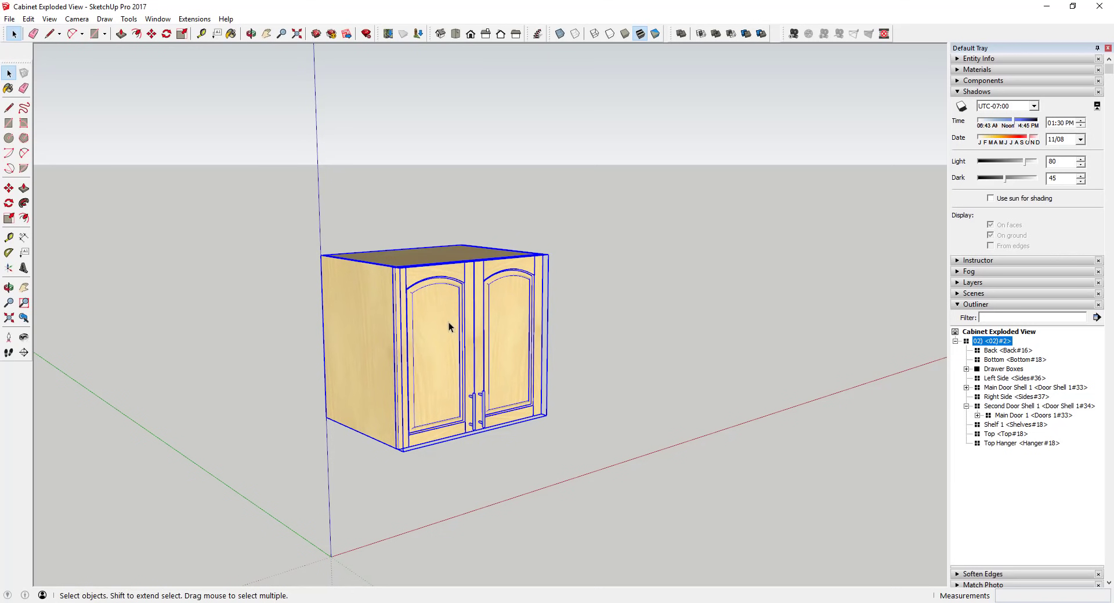
pyautogui.doubleClick(448, 322)
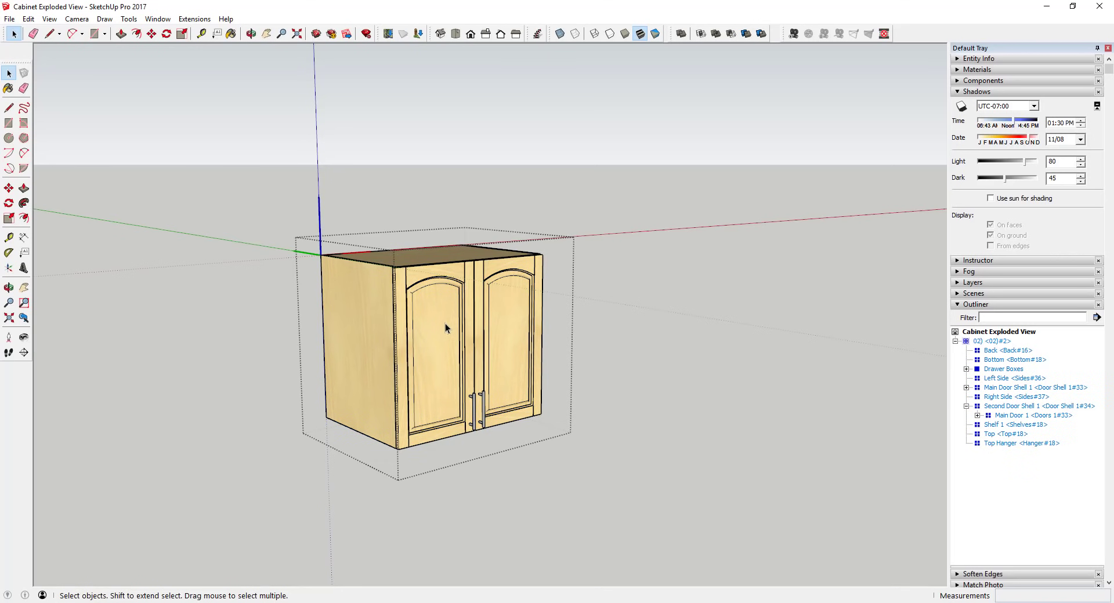
pyautogui.click(445, 322)
pyautogui.keyDown('shift'); pyautogui.click(502, 331); pyautogui.keyUp('shift')
pyautogui.press('m')
pyautogui.click(502, 333)
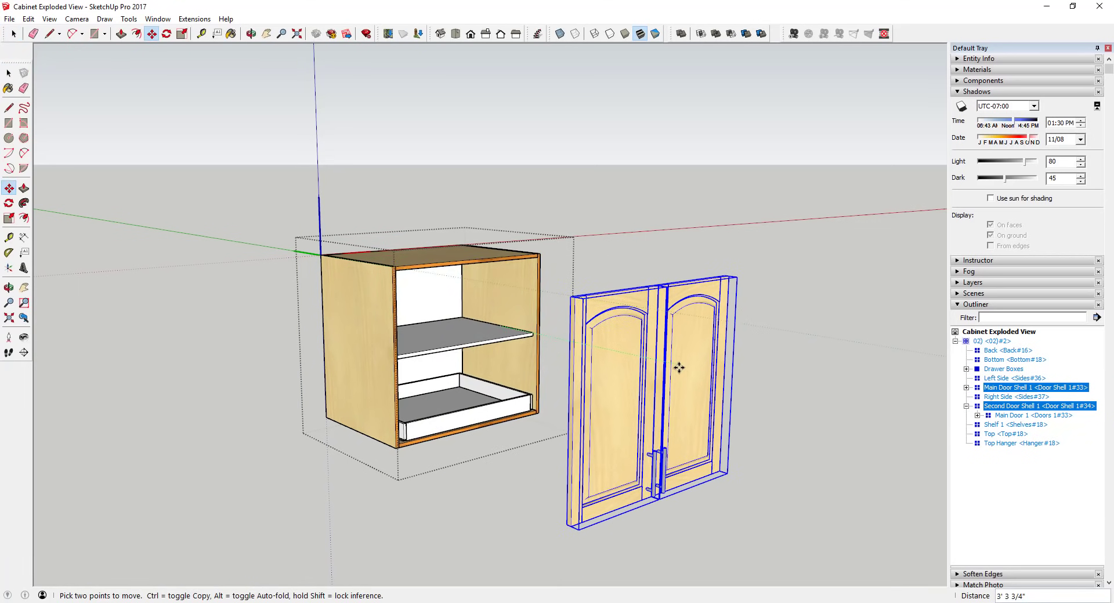
pyautogui.click(496, 330)
pyautogui.press('space')
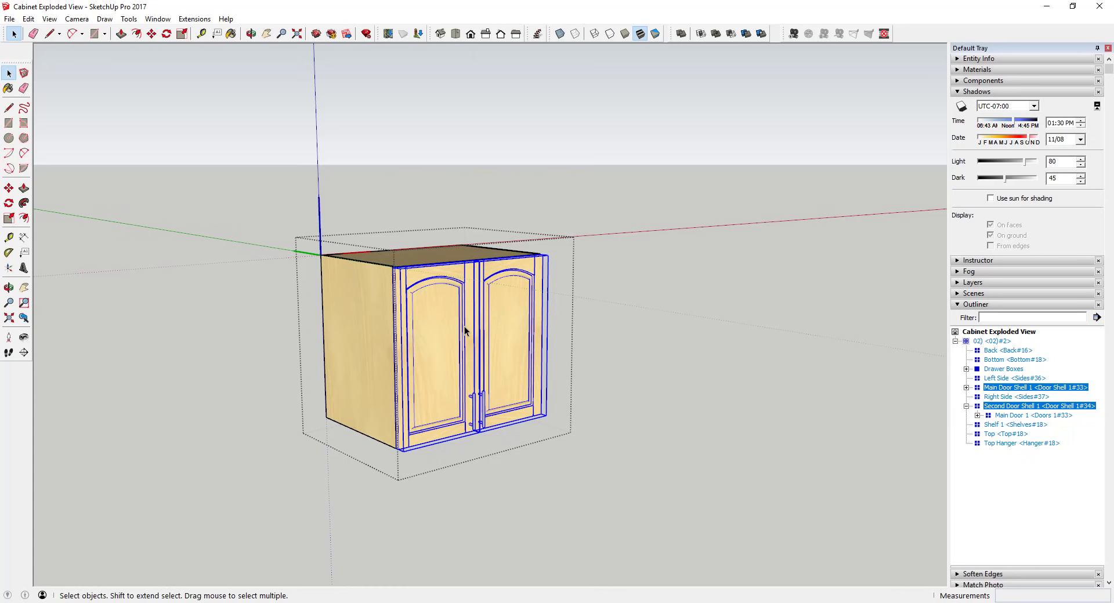
pyautogui.scroll(-2, 482, 327)
pyautogui.click(578, 334)
pyautogui.scroll(5, 579, 334)
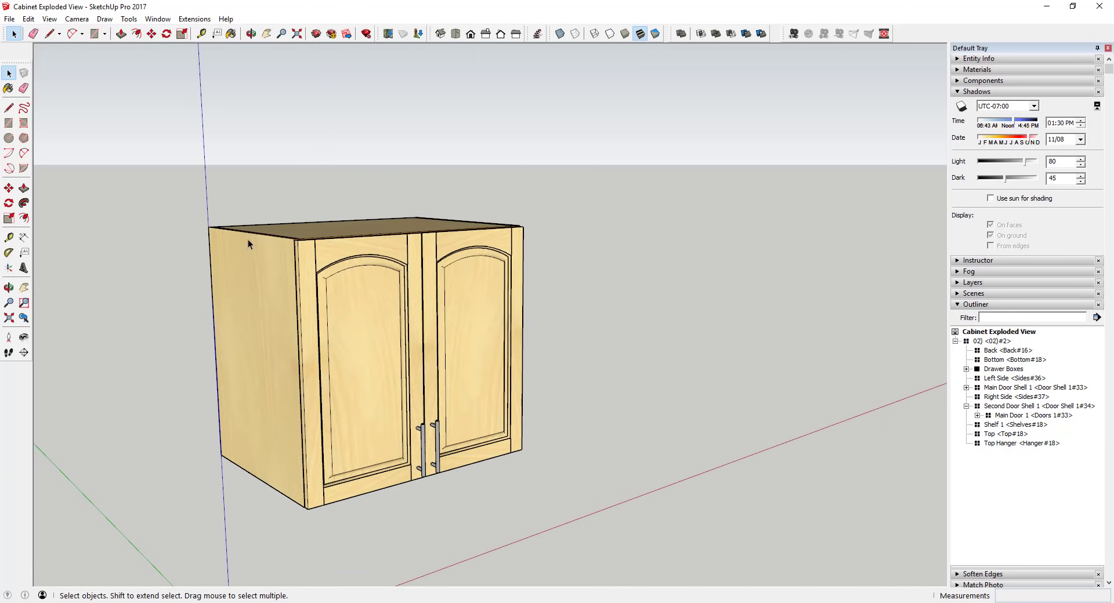
pyautogui.scroll(-2, 249, 239)
pyautogui.click(357, 307)
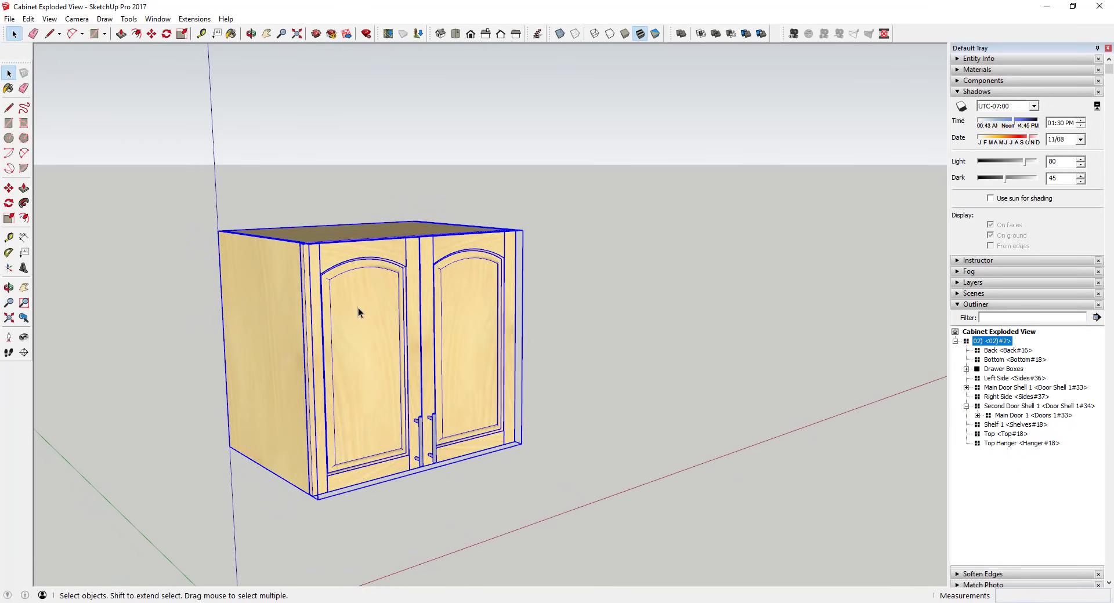
pyautogui.scroll(-1, 373, 307)
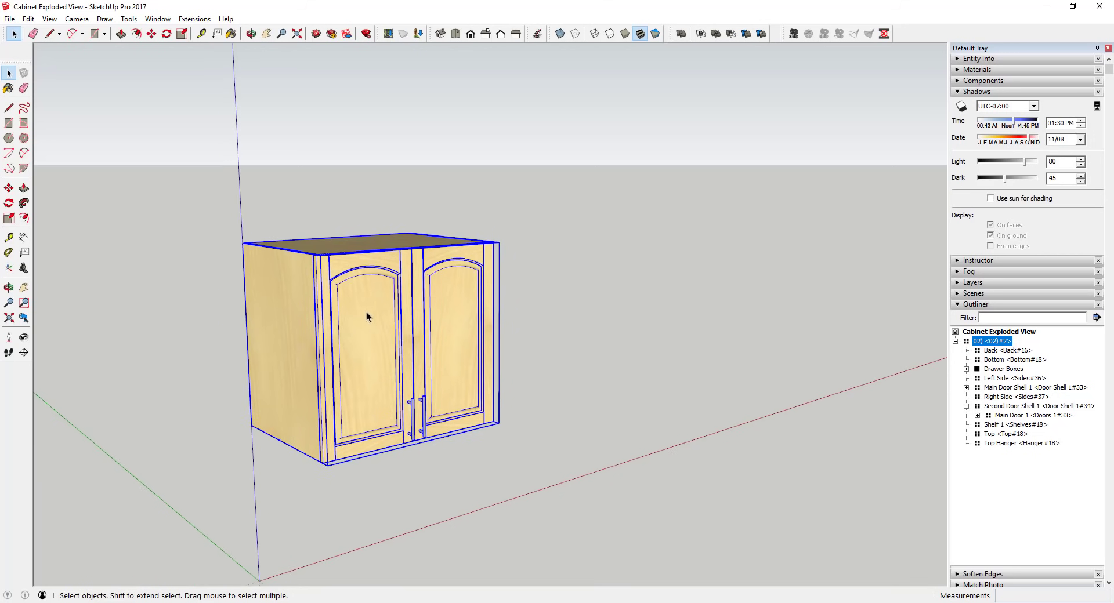
pyautogui.scroll(4, 366, 314)
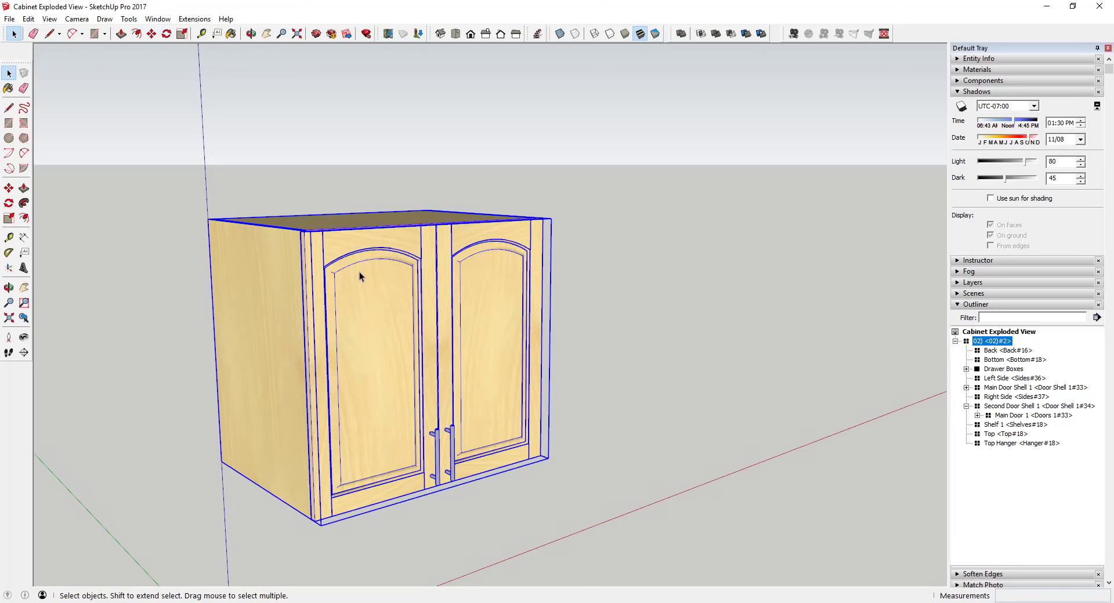
# Try lifting the cabinet's top panel straight up along the blue axis, inside the cabinet component
pyautogui.scroll(-1, 305, 276)
pyautogui.moveTo(304, 276); pyautogui.dragTo(357, 253, button='middle')
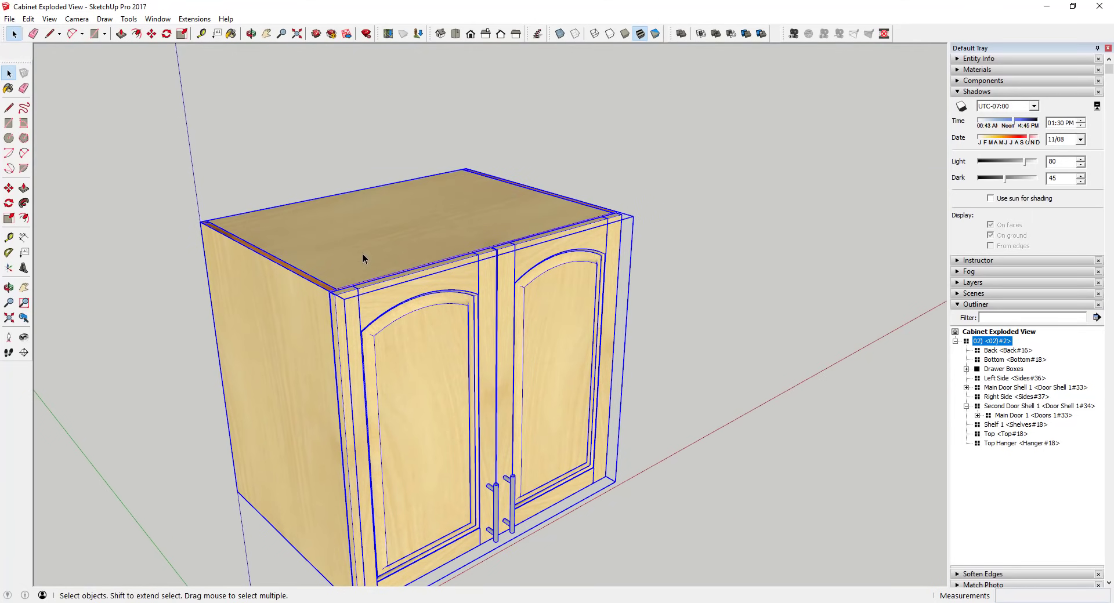
pyautogui.doubleClick(363, 253)
pyautogui.click(369, 256)
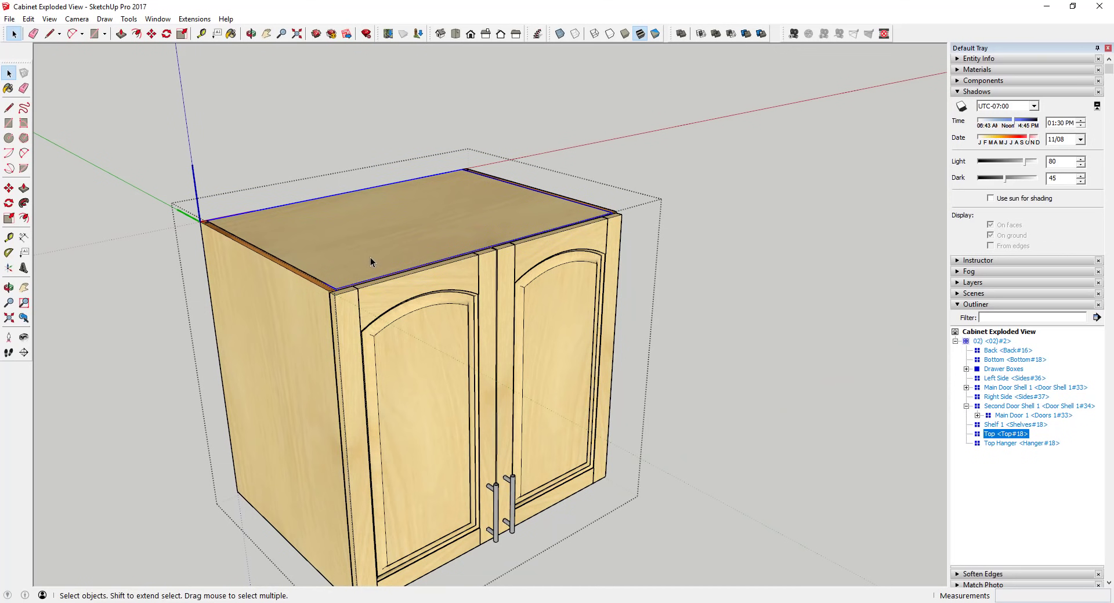
pyautogui.press('m')
pyautogui.click(370, 257)
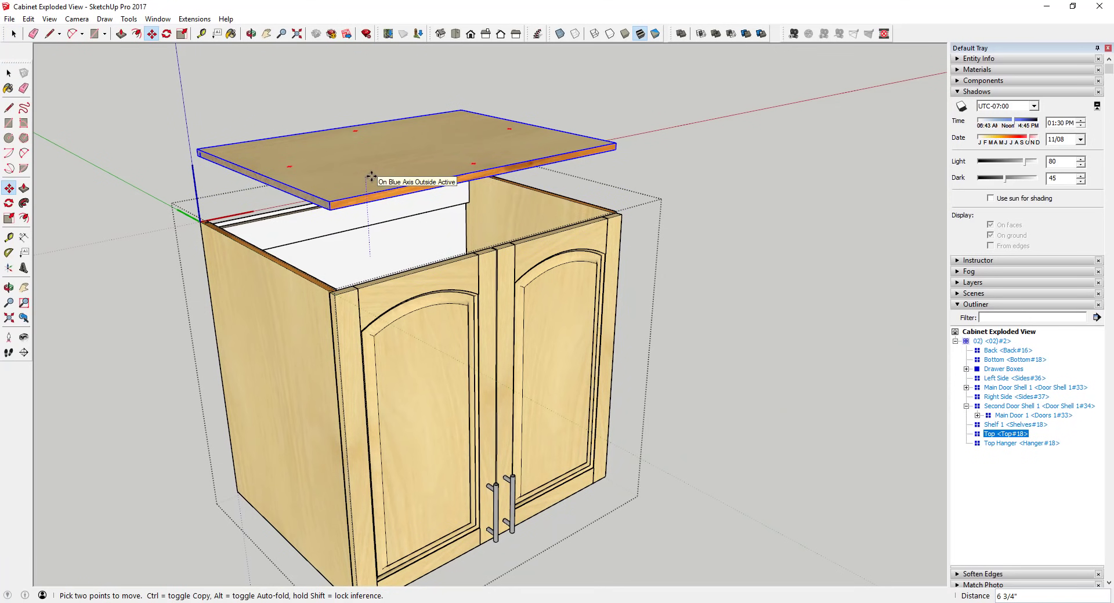
pyautogui.press('space')
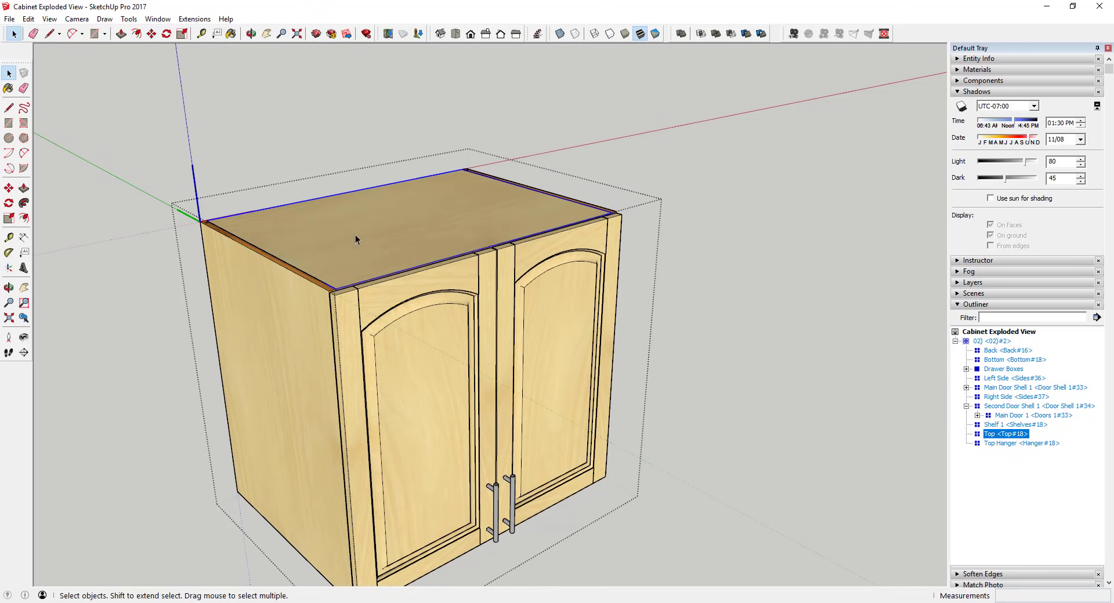
pyautogui.moveTo(610, 237); pyautogui.dragTo(426, 235, button='middle')
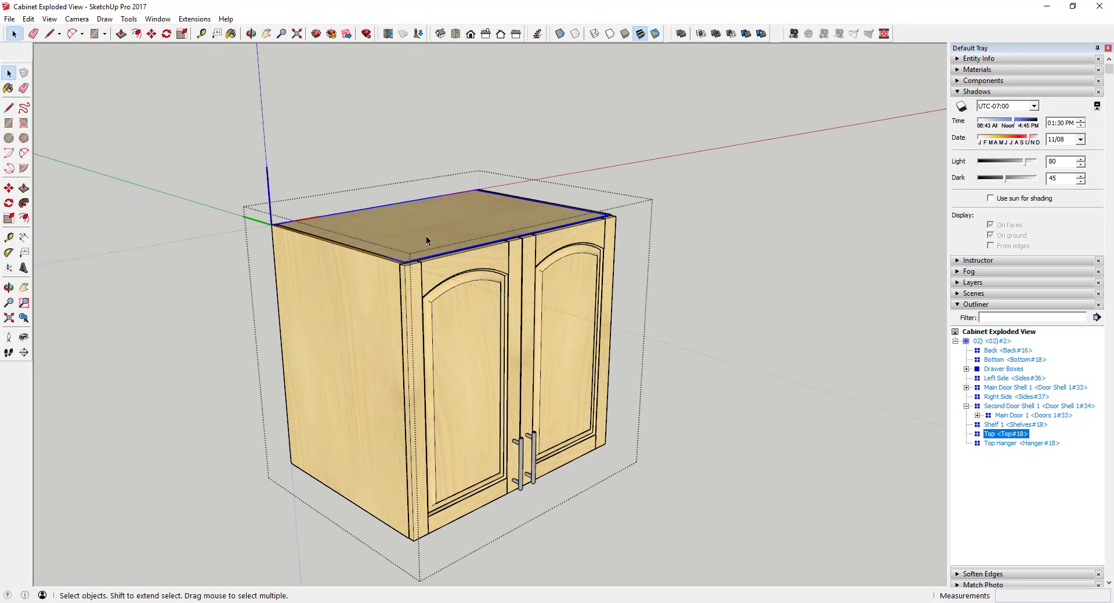
pyautogui.click(727, 472)
# Draw a tall vertical rectangle in the empty space beside the cabinet
pyautogui.press('r')
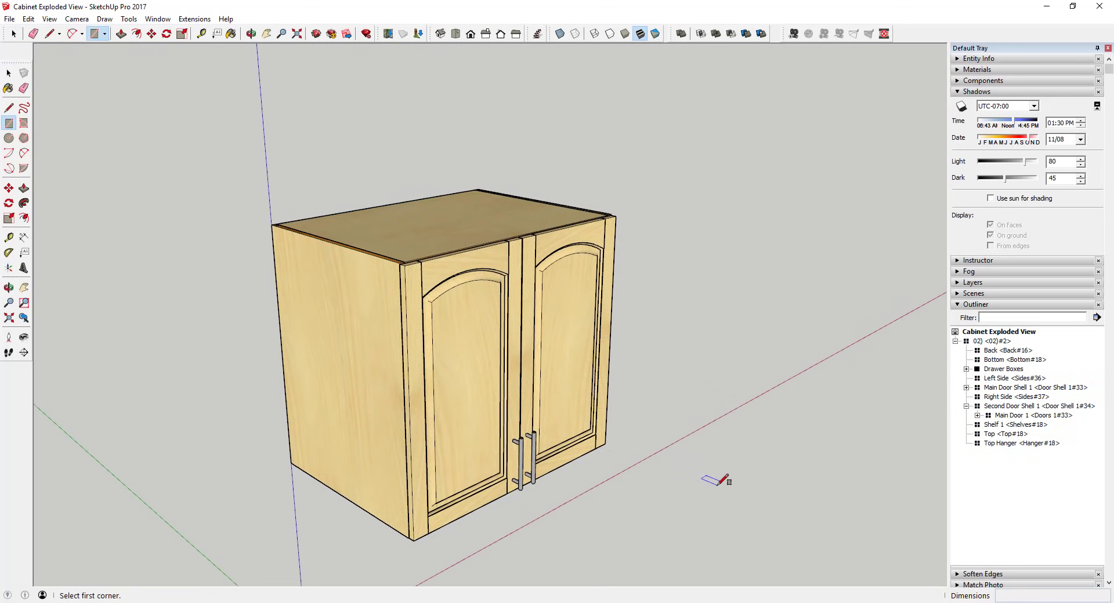
pyautogui.click(717, 485)
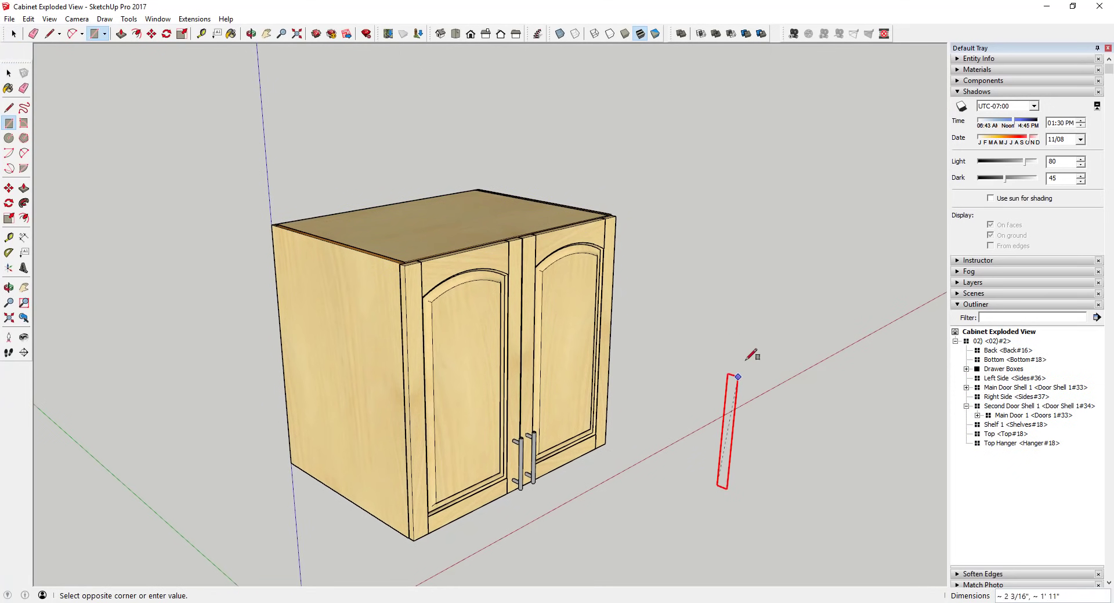
pyautogui.click(859, 287)
pyautogui.scroll(-3, 859, 286)
pyautogui.moveTo(859, 286); pyautogui.dragTo(840, 251, button='middle')
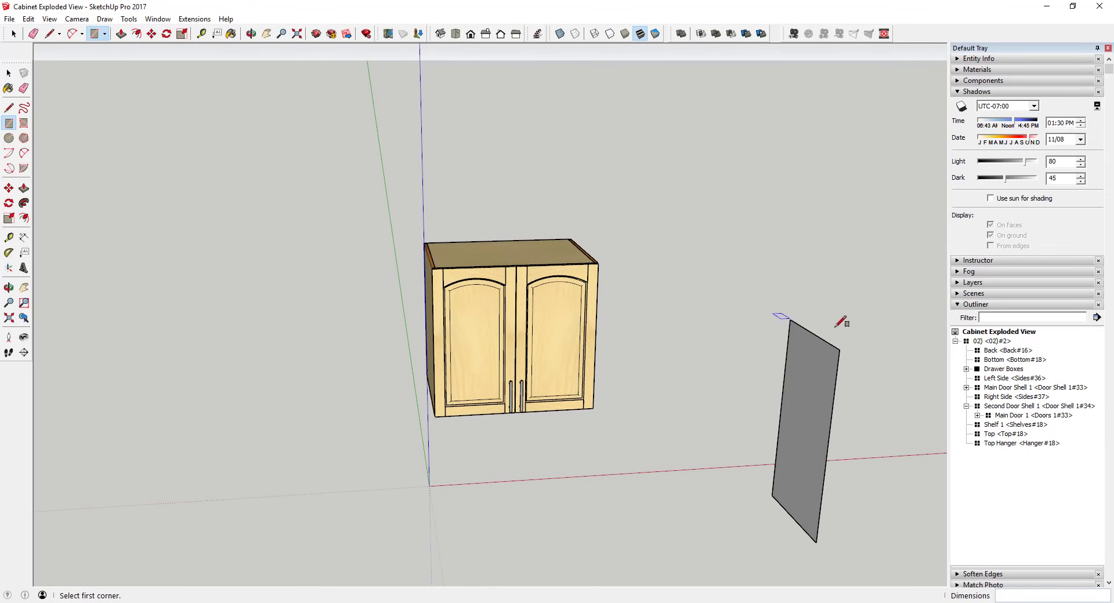
# Draw a horizontal rectangle about 2' 8 3/4" by 1' 8 1/4" extending from the vertical rectangle's upper edge
pyautogui.click(790, 318)
pyautogui.moveTo(789, 319); pyautogui.dragTo(870, 334, button='middle')
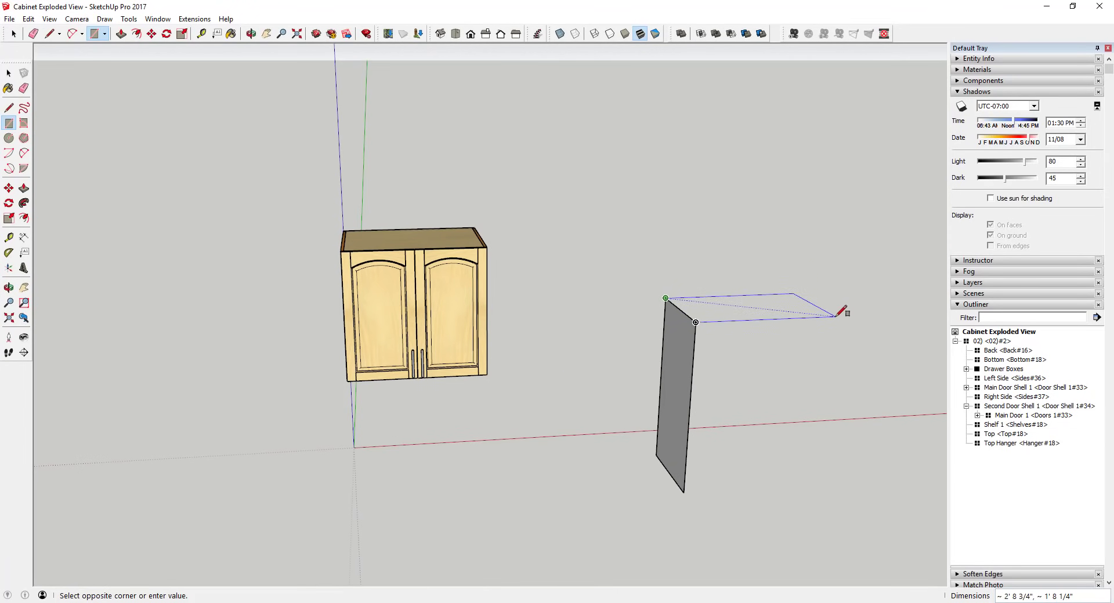
pyautogui.click(834, 319)
pyautogui.press('space')
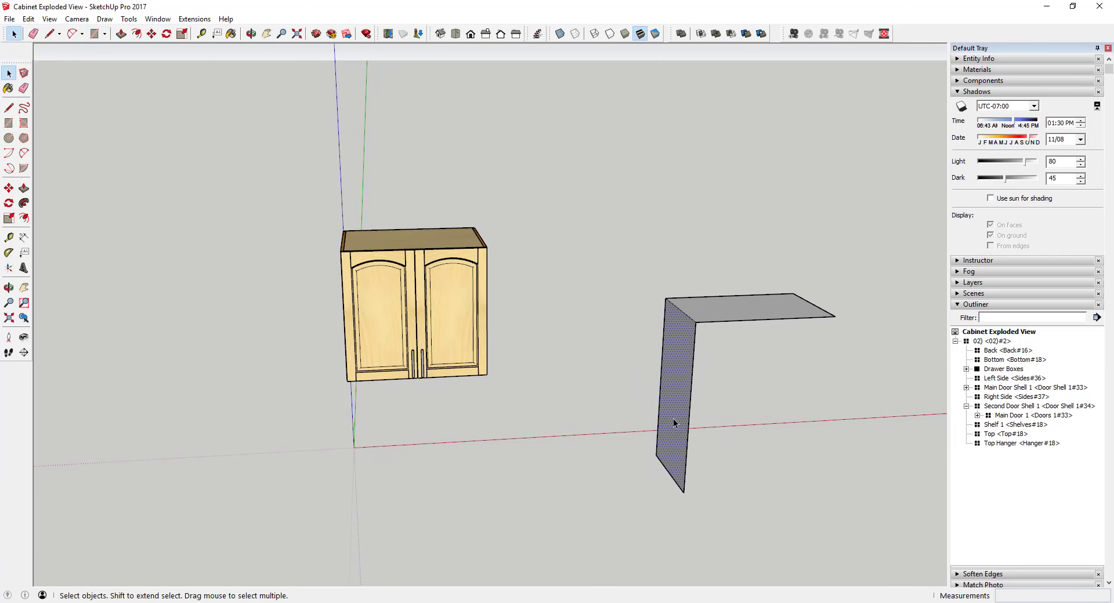
# Copy the vertical face along the red axis to the opposite end of the horizontal face
pyautogui.click(674, 424)
pyautogui.press('m')
pyautogui.click(695, 322)
pyautogui.press('ctrl')
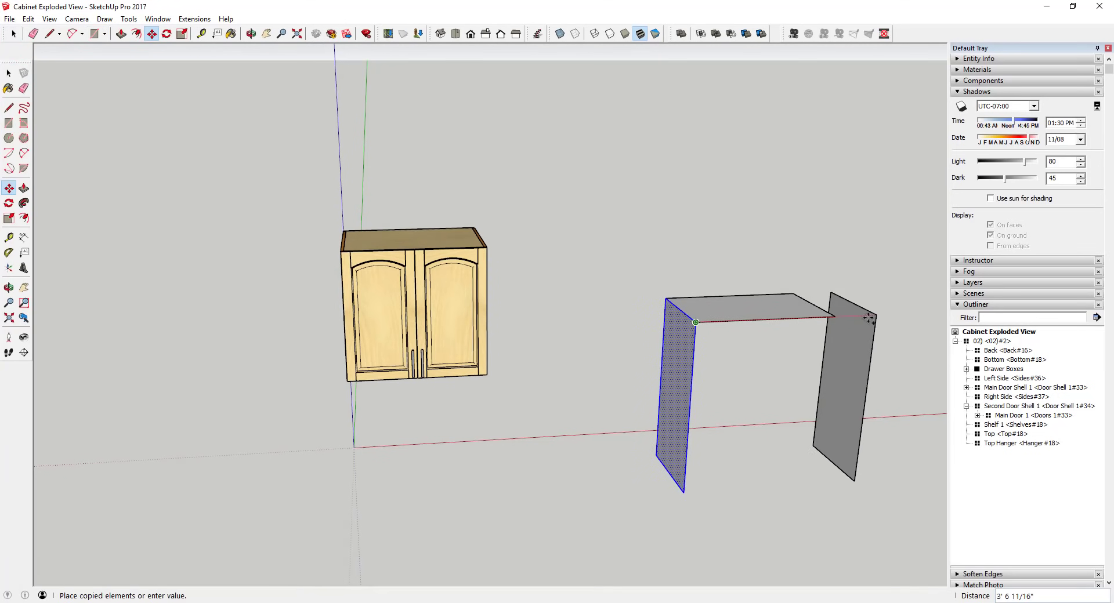
pyautogui.click(834, 317)
pyautogui.press('space')
pyautogui.moveTo(756, 388); pyautogui.dragTo(806, 378, button='middle')
pyautogui.scroll(3, 723, 374)
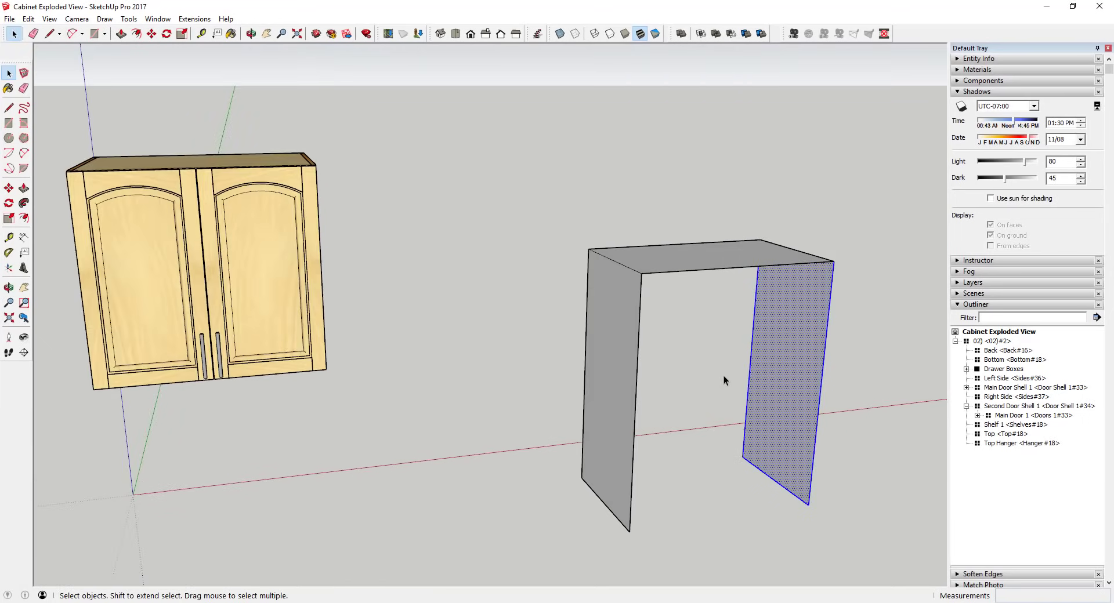
pyautogui.moveTo(722, 375); pyautogui.dragTo(775, 377, button='middle')
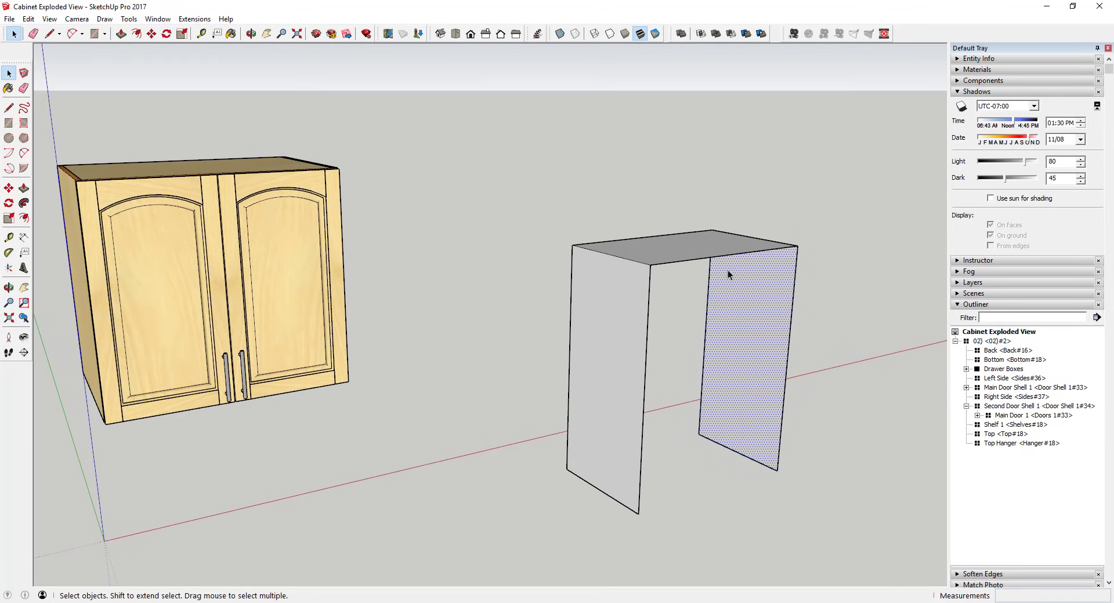
# Try moving the ungrouped horizontal top face upward by itself
pyautogui.click(712, 246)
pyautogui.click(630, 340)
pyautogui.click(769, 353)
pyautogui.click(711, 246)
pyautogui.press('m')
pyautogui.click(708, 246)
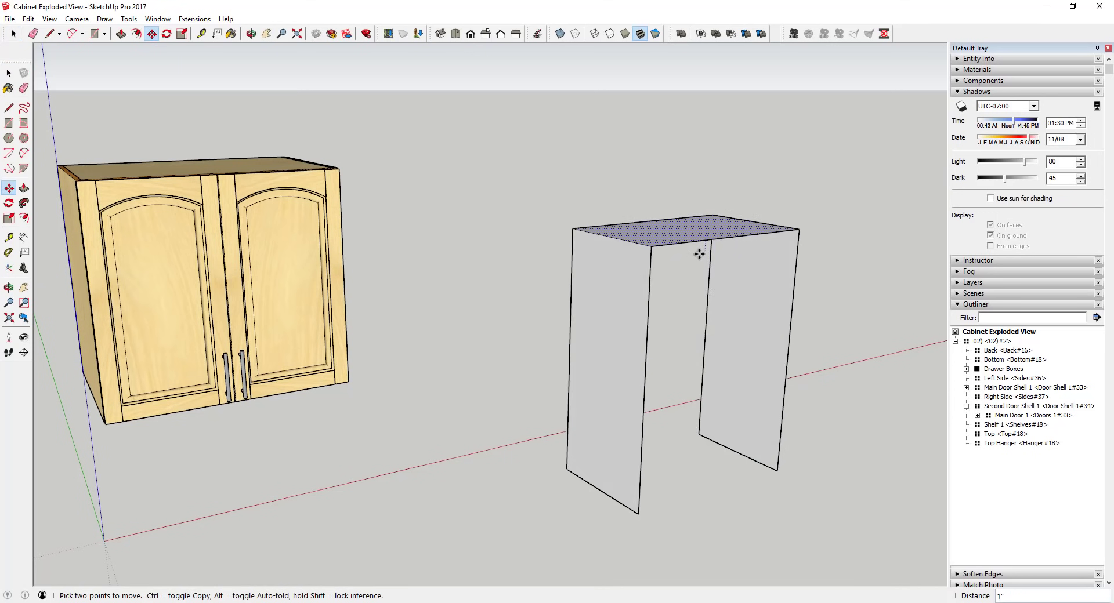
pyautogui.press('space')
# Try moving the ungrouped left vertical face outward along the red axis
pyautogui.click(614, 317)
pyautogui.press('m')
pyautogui.click(615, 326)
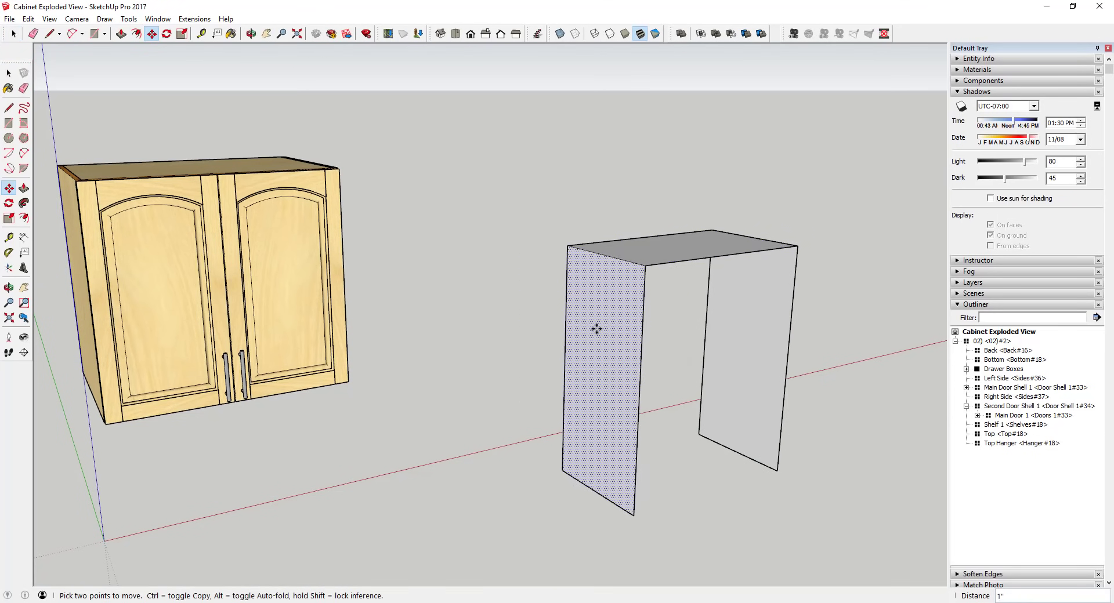
pyautogui.click(595, 338)
pyautogui.press('space')
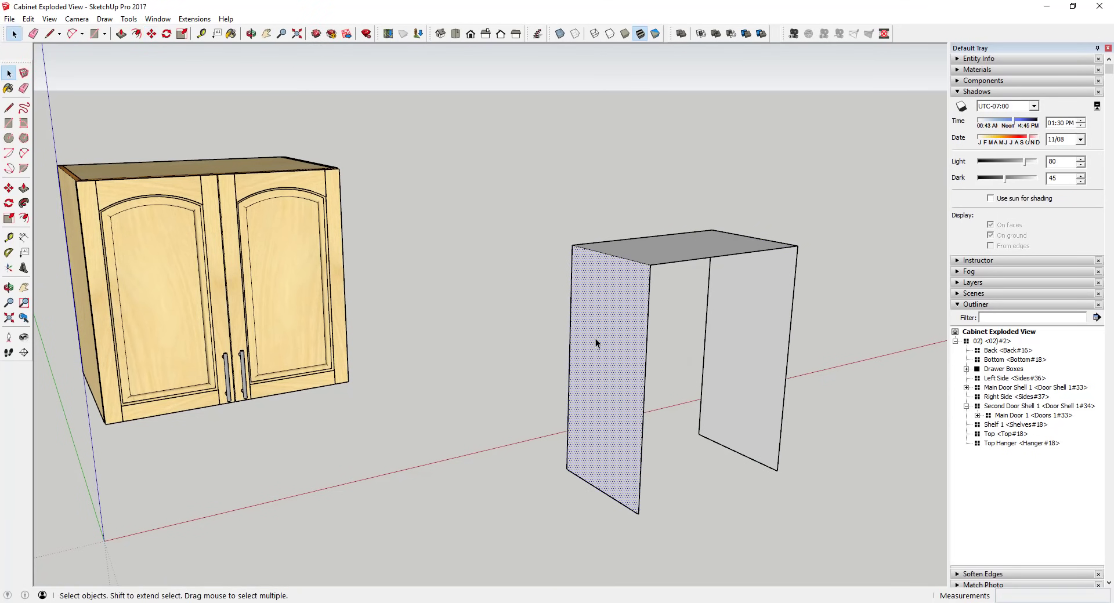
# Make the left, top and right faces of the sample shape into three separate groups
pyautogui.rightClick(595, 339)
pyautogui.click(673, 104)
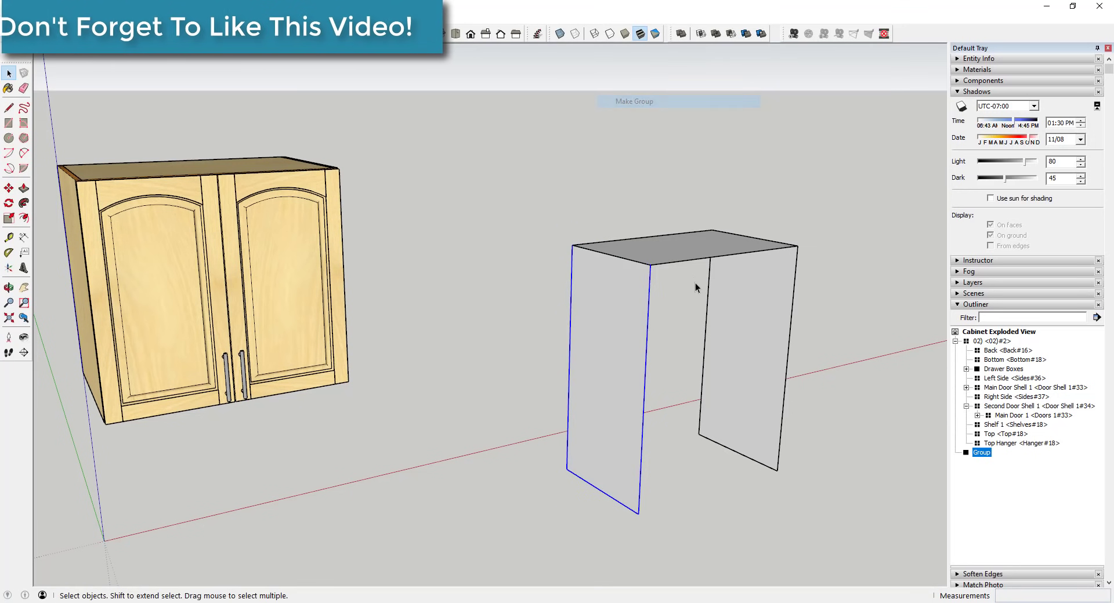
pyautogui.rightClick(682, 255)
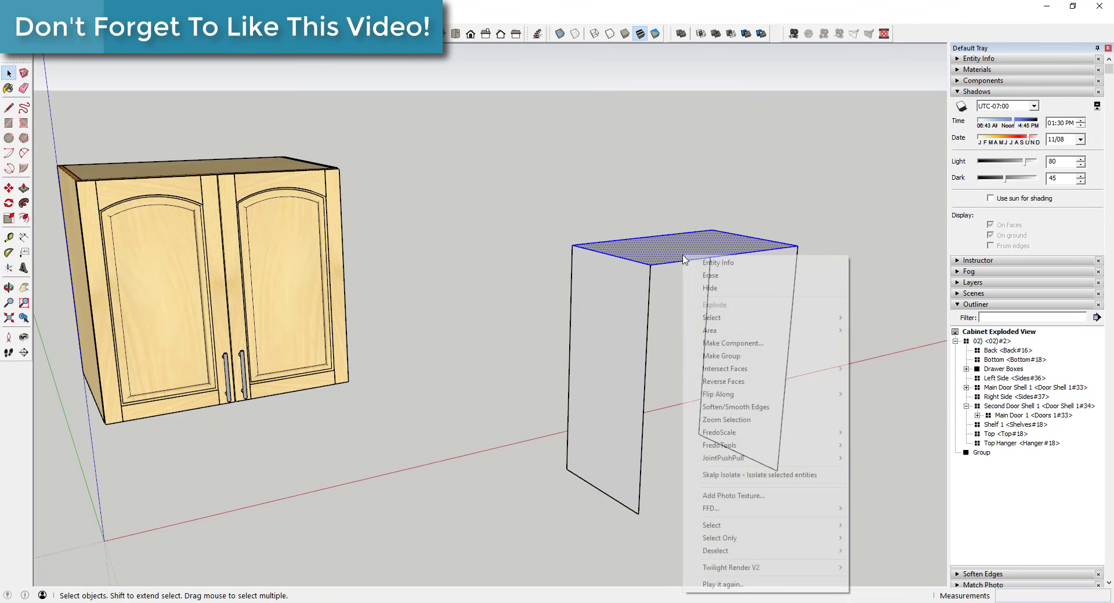
pyautogui.click(743, 361)
pyautogui.click(767, 311)
pyautogui.rightClick(767, 311)
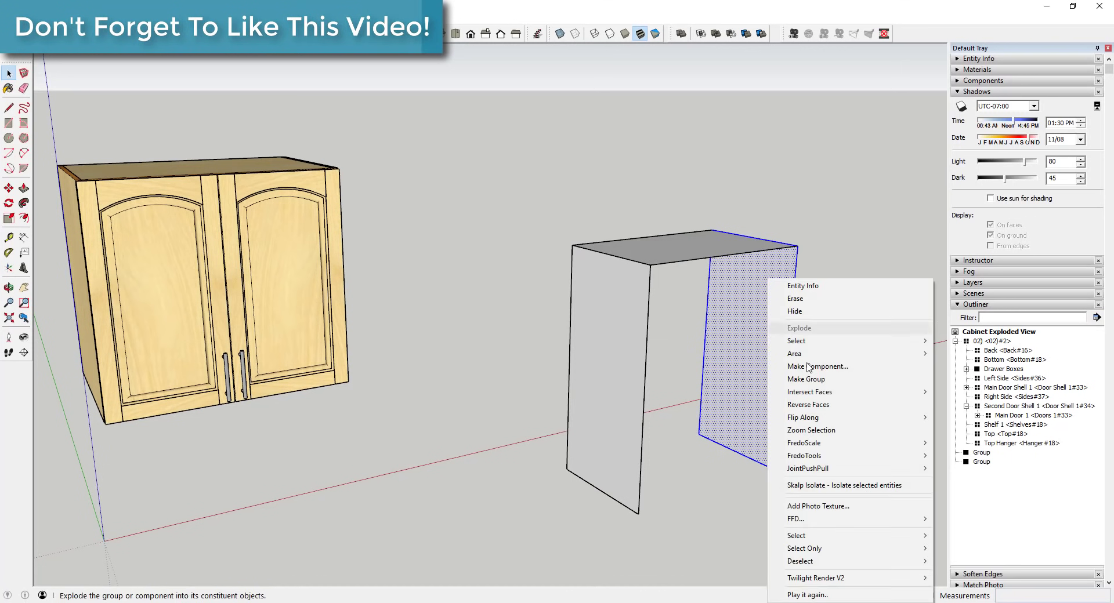
pyautogui.click(815, 381)
# Move the right panel group outward along the red axis and lift the top panel group
pyautogui.press('m')
pyautogui.click(756, 319)
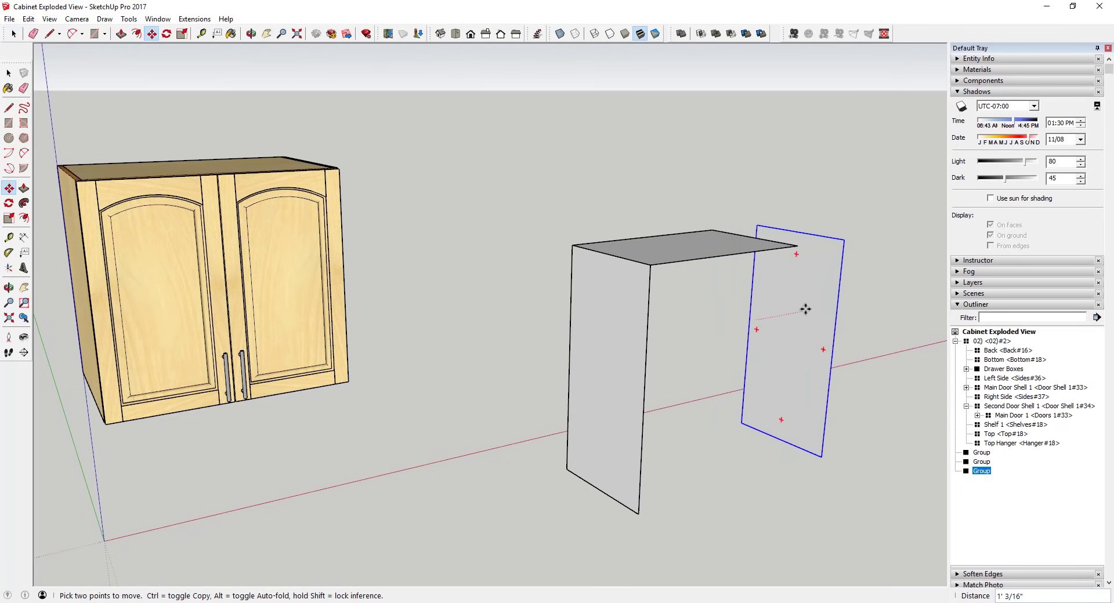
pyautogui.click(831, 303)
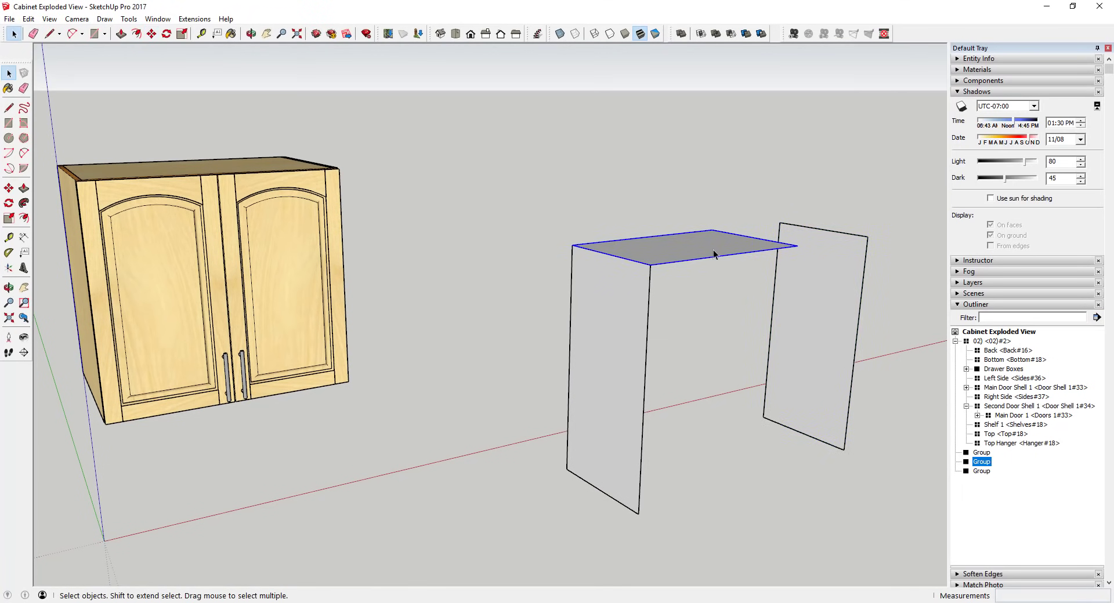
pyautogui.click(713, 248)
pyautogui.click(713, 191)
pyautogui.press('space')
# Delete all three sample panel groups beside the cabinet
pyautogui.scroll(-3, 611, 223)
pyautogui.moveTo(551, 138); pyautogui.dragTo(844, 448)
pyautogui.press('Delete')
pyautogui.scroll(4, 301, 249)
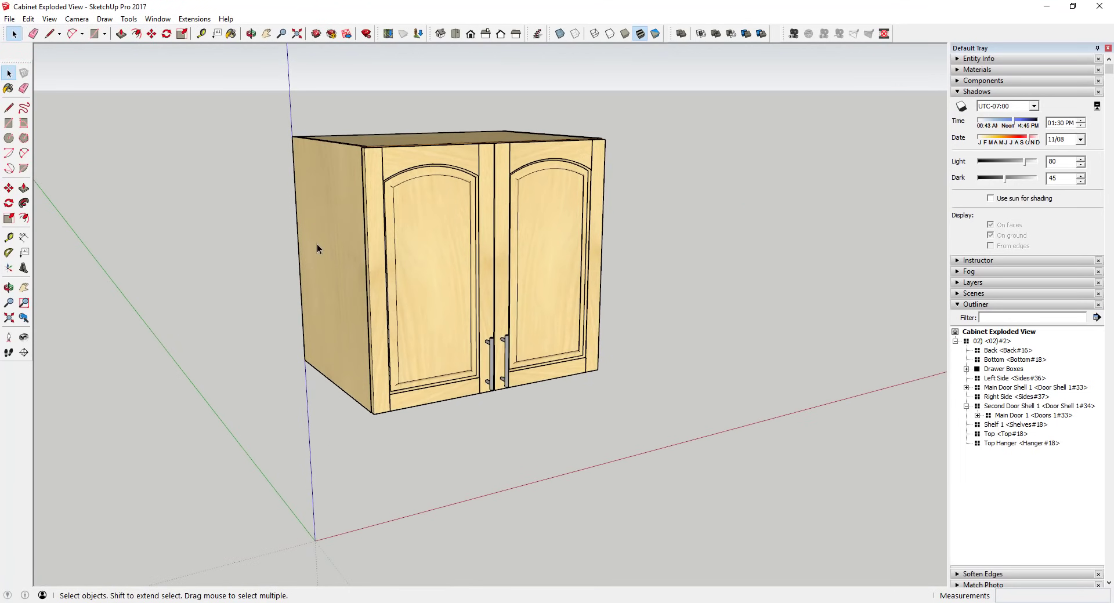
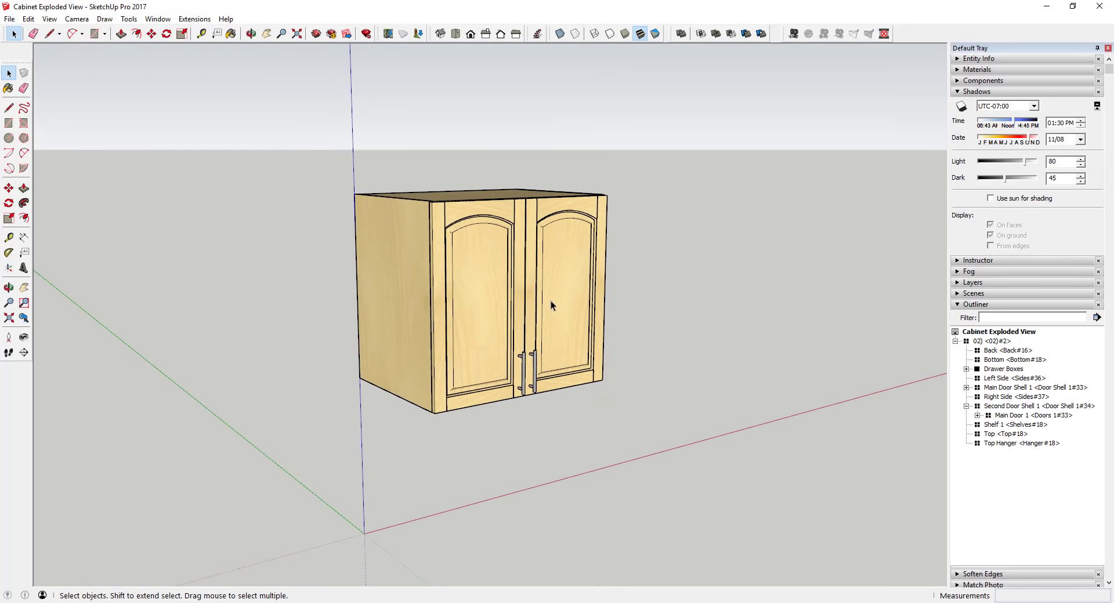
# Move the whole cabinet down so its lower back-left corner sits on the axes origin
pyautogui.click(467, 304)
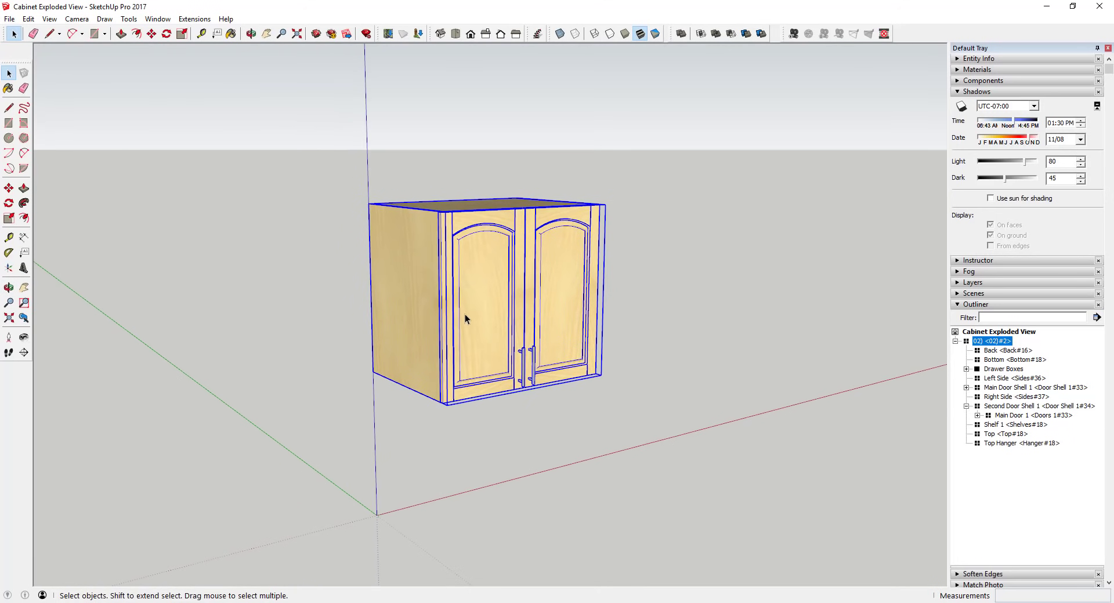
pyautogui.moveTo(497, 307); pyautogui.dragTo(530, 315, button='middle')
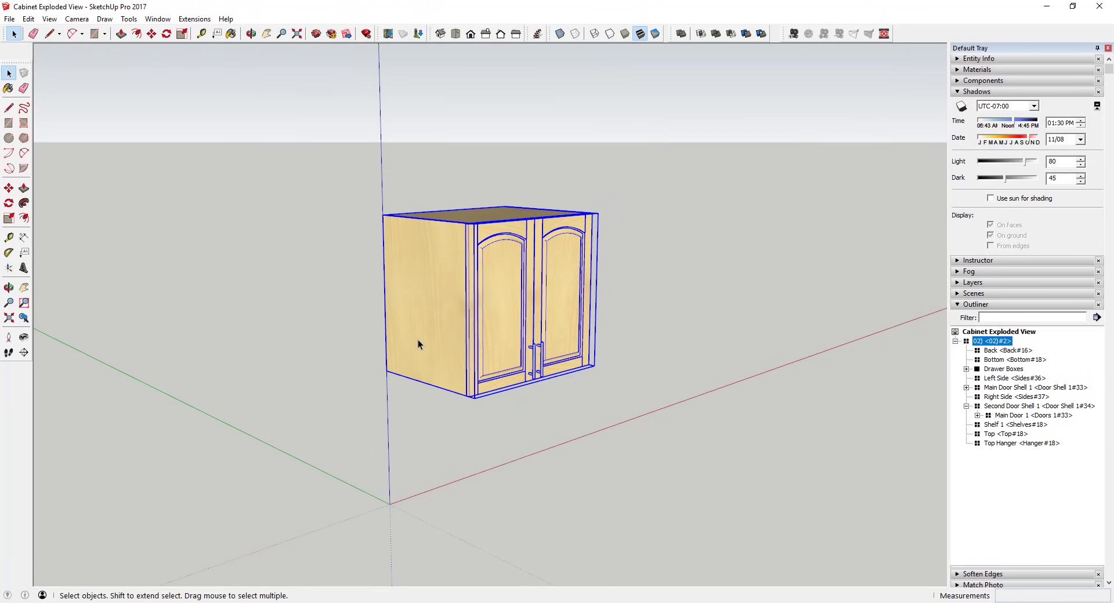
pyautogui.press('m')
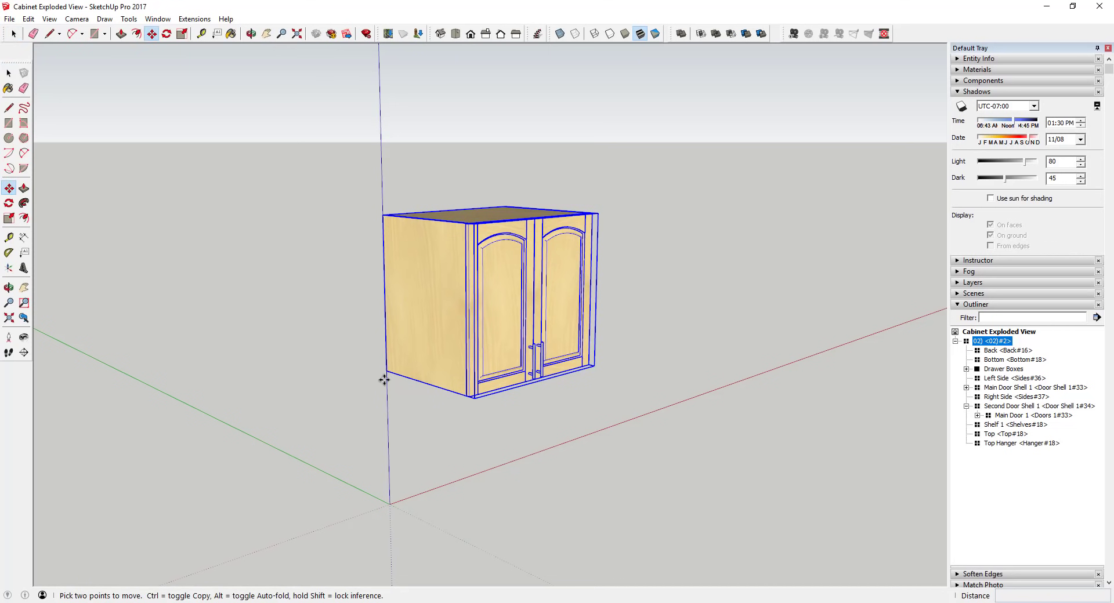
pyautogui.click(385, 374)
pyautogui.click(383, 497)
pyautogui.scroll(3, 472, 507)
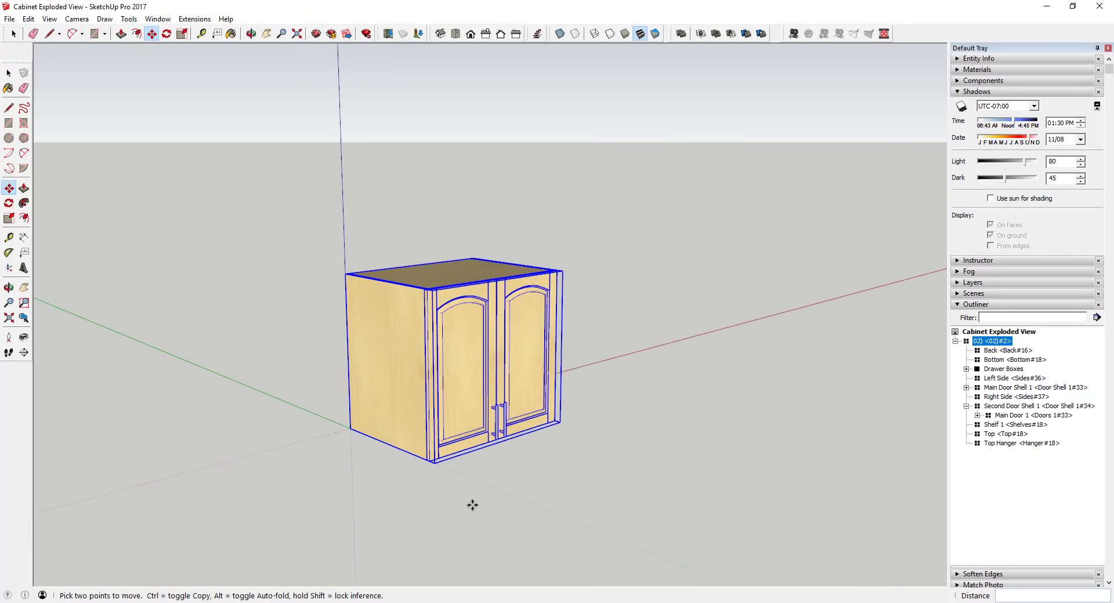
pyautogui.scroll(2, 301, 249)
pyautogui.scroll(2, 375, 201)
pyautogui.press('space')
pyautogui.press('o')
pyautogui.moveTo(423, 255); pyautogui.dragTo(444, 215)
pyautogui.press('space')
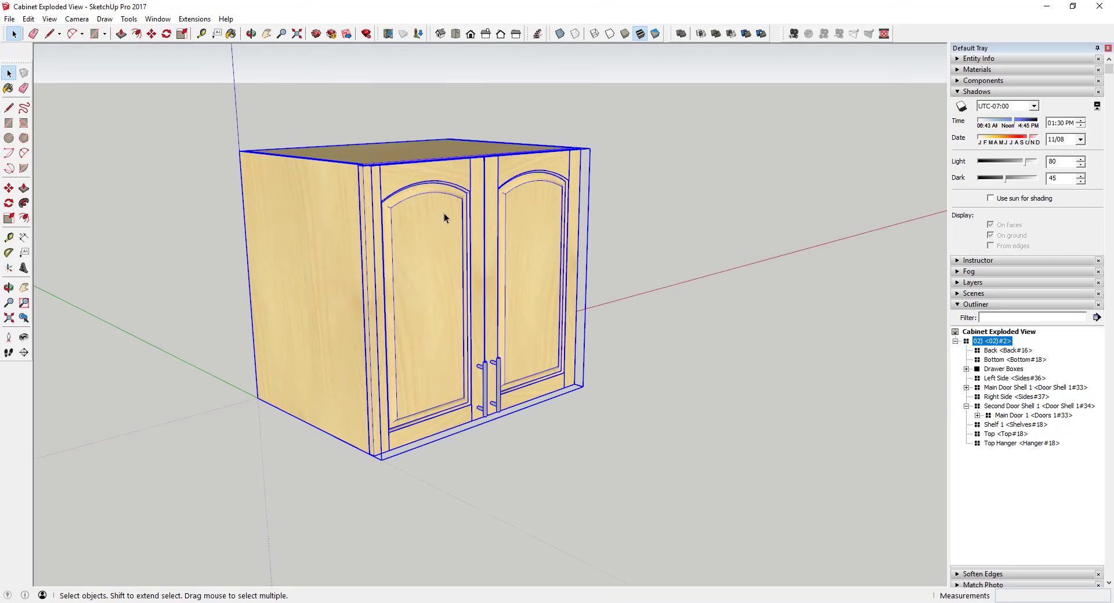
pyautogui.scroll(-2, 424, 276)
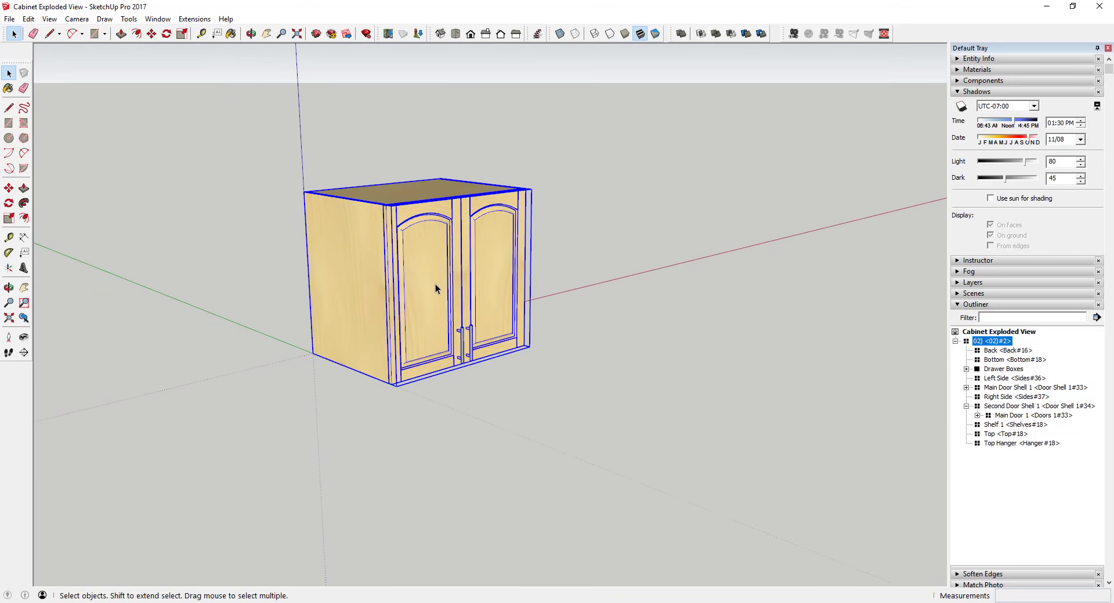
pyautogui.scroll(3, 436, 287)
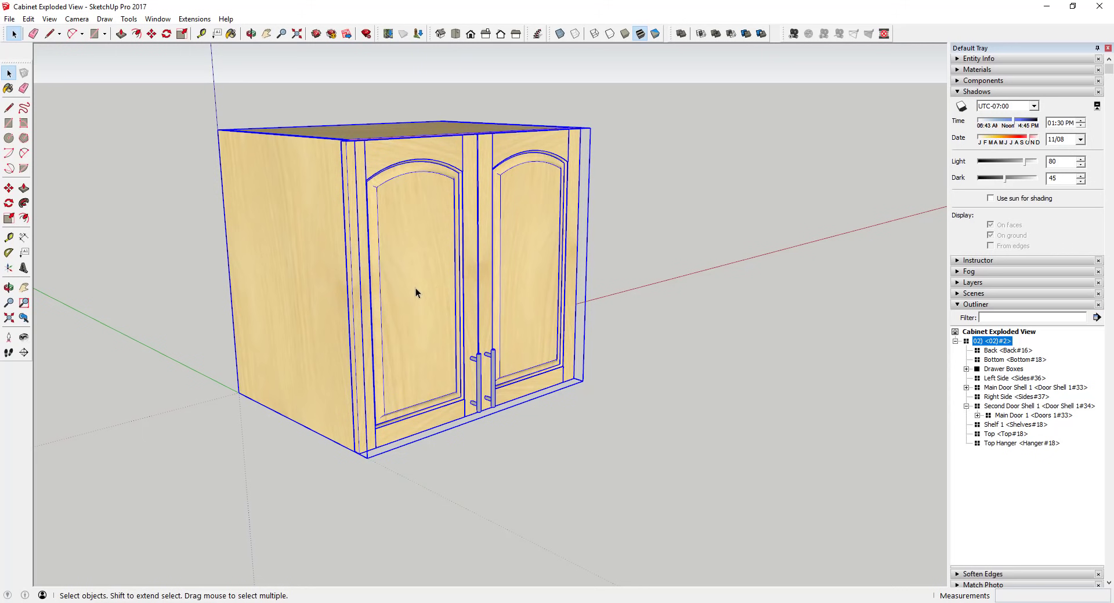
pyautogui.scroll(-3, 420, 284)
pyautogui.press('m')
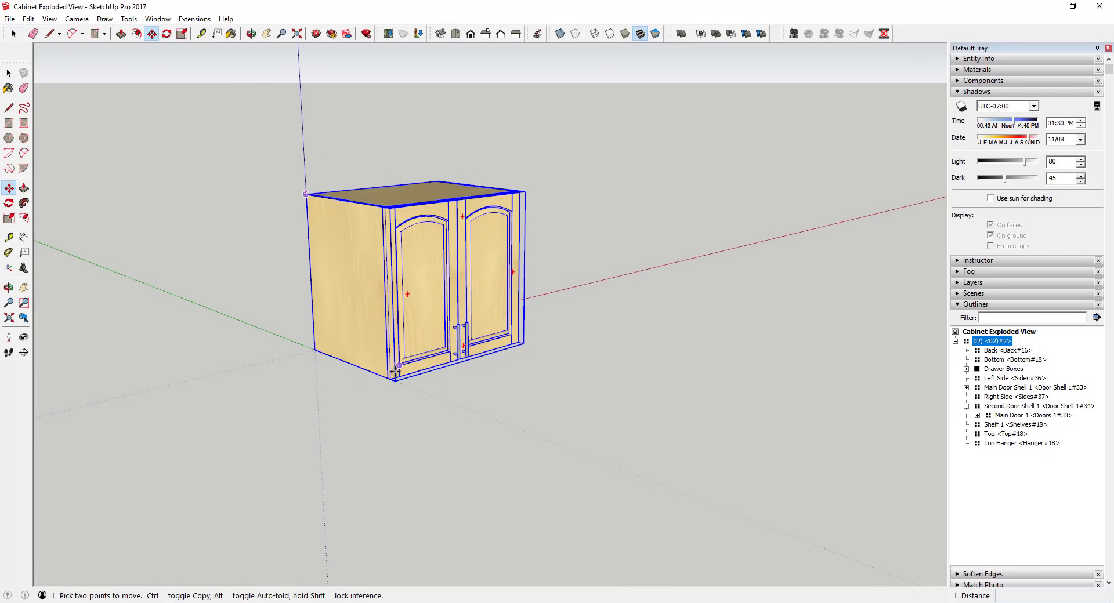
pyautogui.press('space')
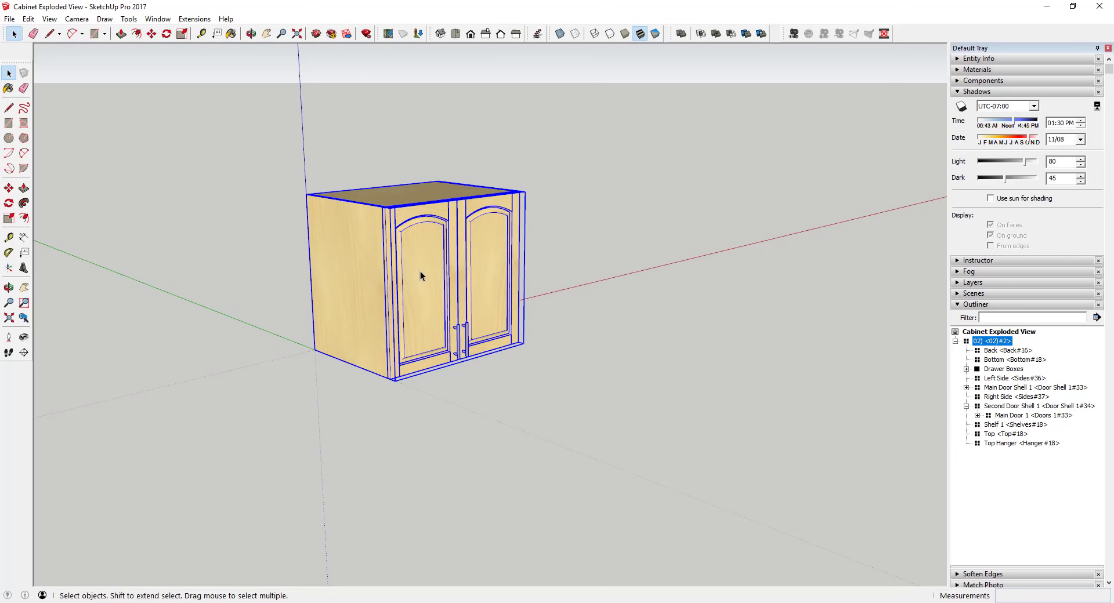
# Copy the whole cabinet along the red axis, about 7' 8" from the original
pyautogui.moveTo(214, 120); pyautogui.dragTo(638, 433)
pyautogui.press('m')
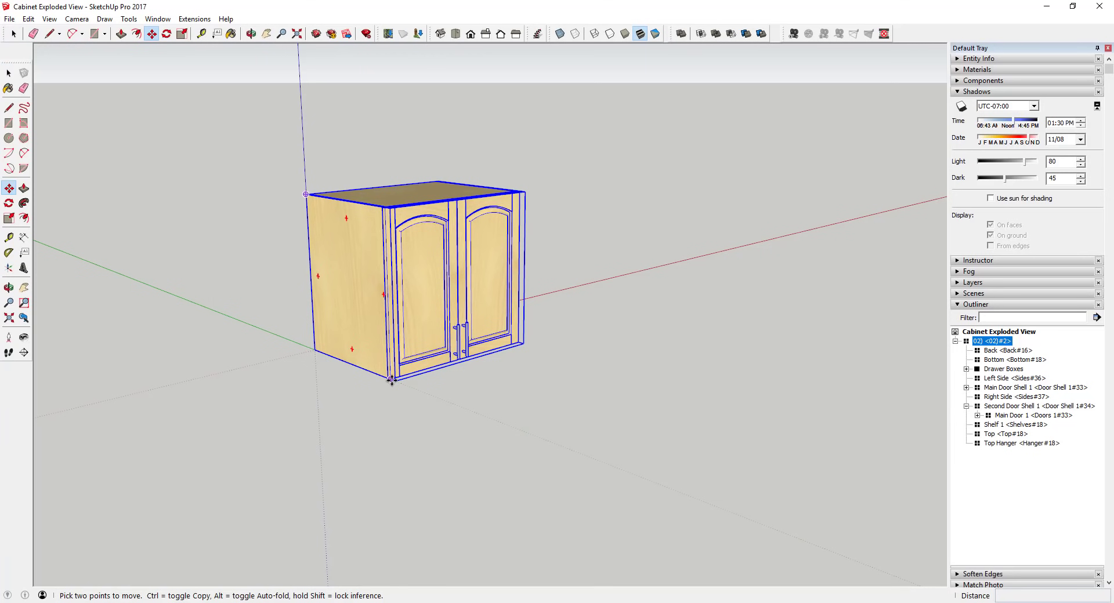
pyautogui.press('space')
pyautogui.press('m')
pyautogui.click(391, 377)
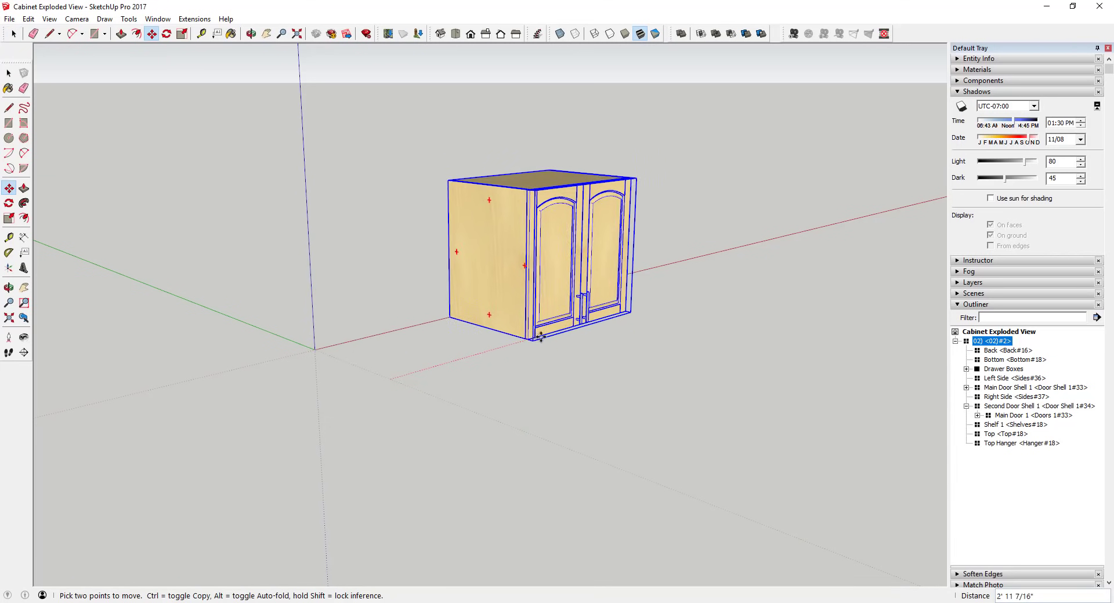
pyautogui.press('ctrl')
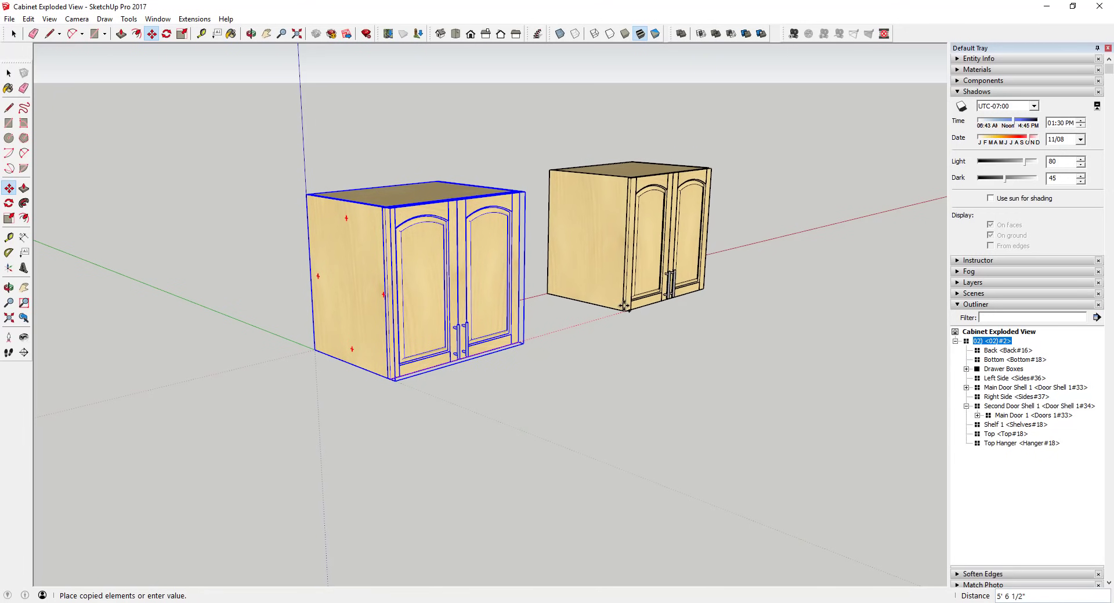
pyautogui.click(657, 302)
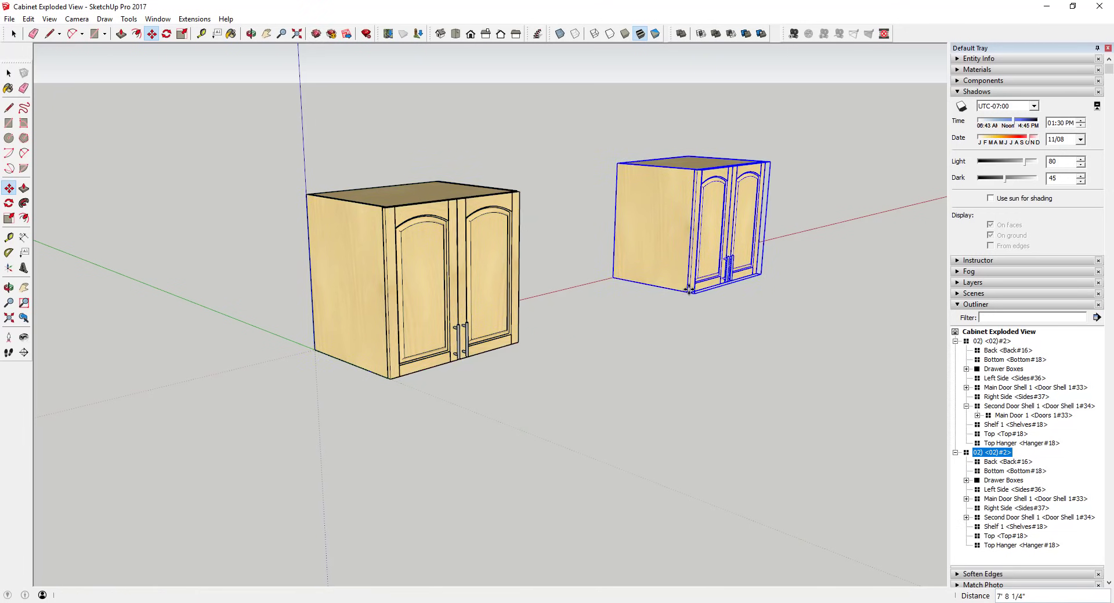
# Compare the two cabinets by selecting each one and the left side panel inside the copy
pyautogui.press('space')
pyautogui.scroll(-3, 640, 236)
pyautogui.moveTo(640, 237); pyautogui.dragTo(307, 290, button='middle')
pyautogui.scroll(2, 310, 291)
pyautogui.click(342, 272)
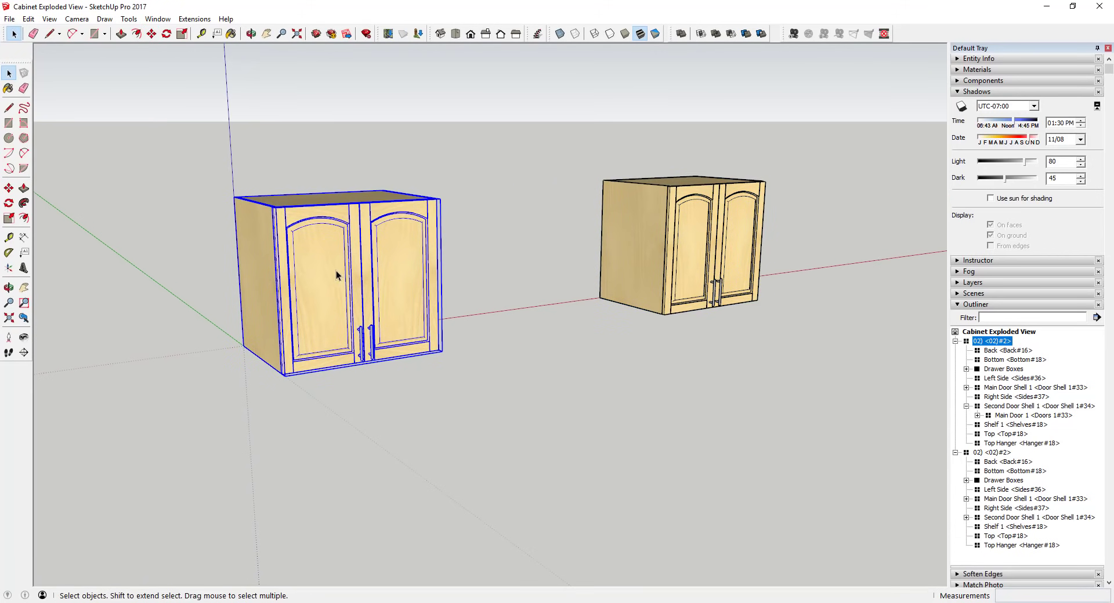
pyautogui.click(634, 249)
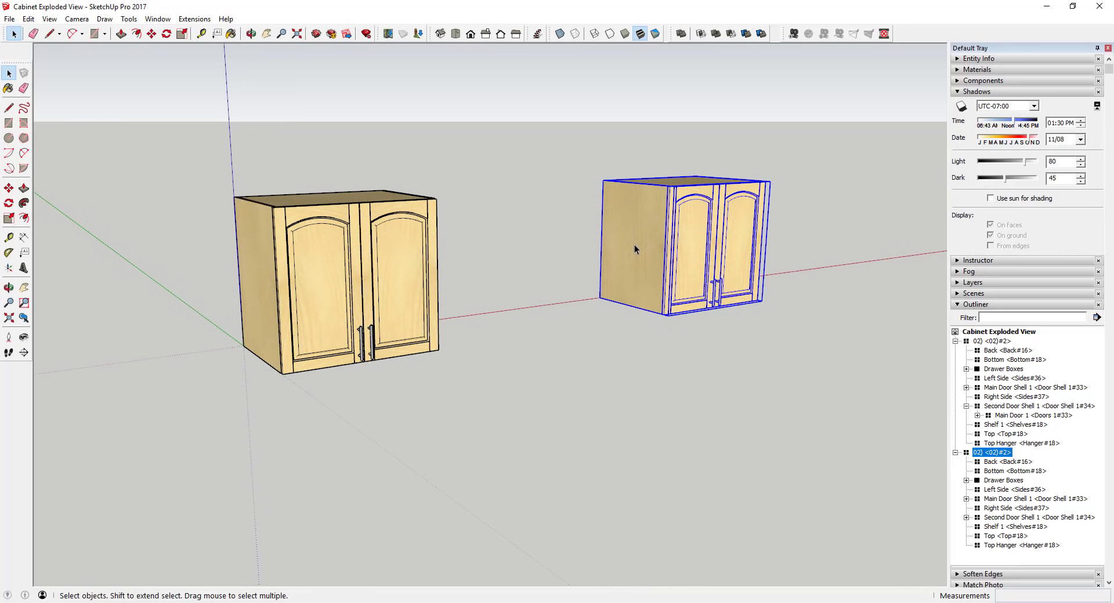
pyautogui.scroll(-1, 631, 239)
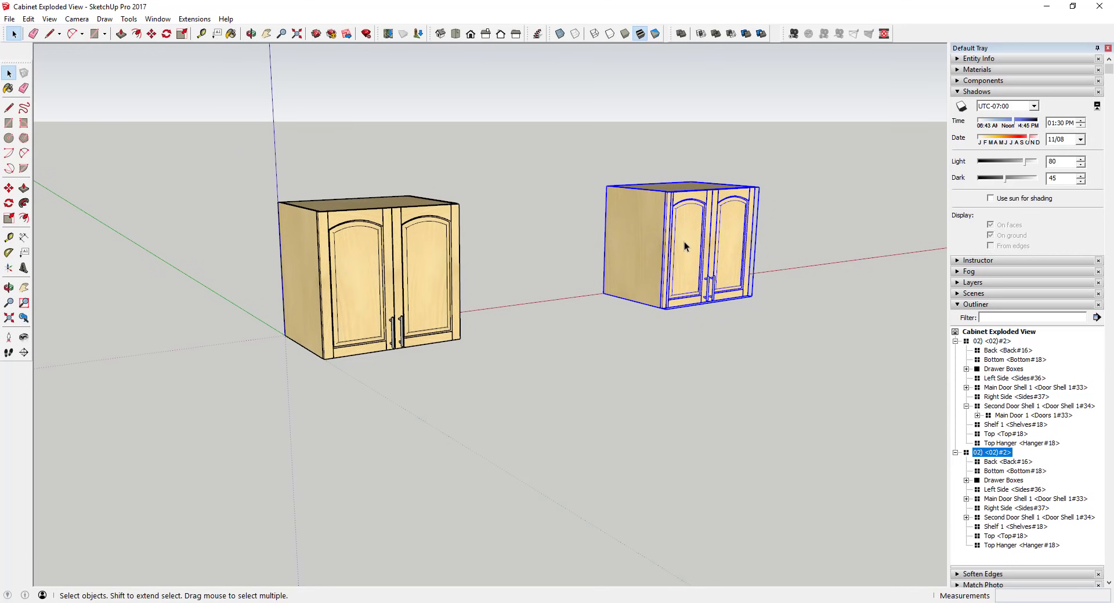
pyautogui.doubleClick(650, 240)
pyautogui.click(648, 239)
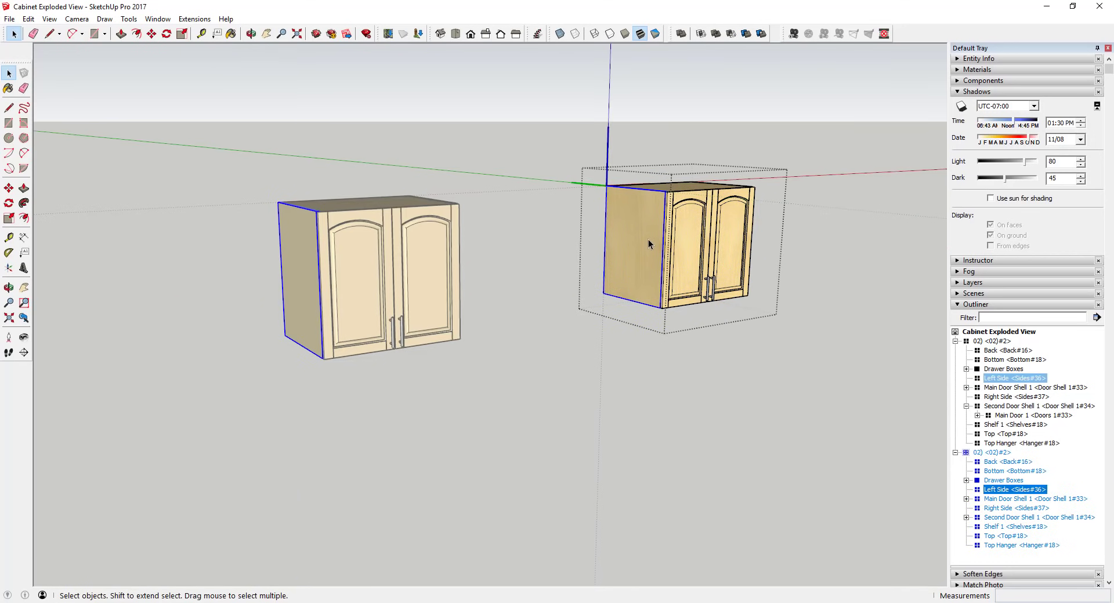
pyautogui.click(753, 256)
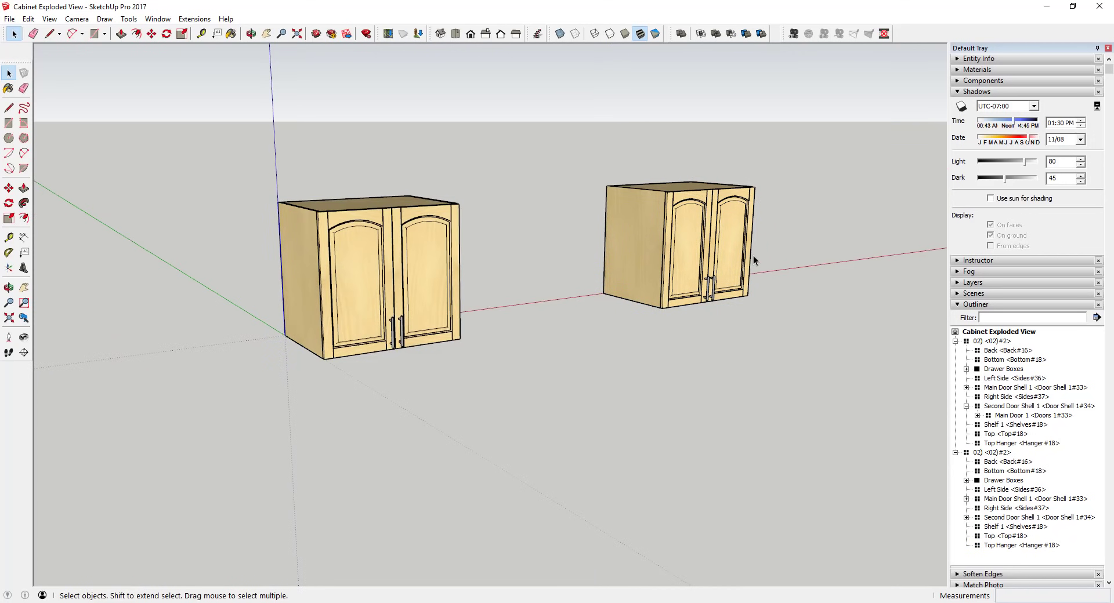
pyautogui.click(688, 216)
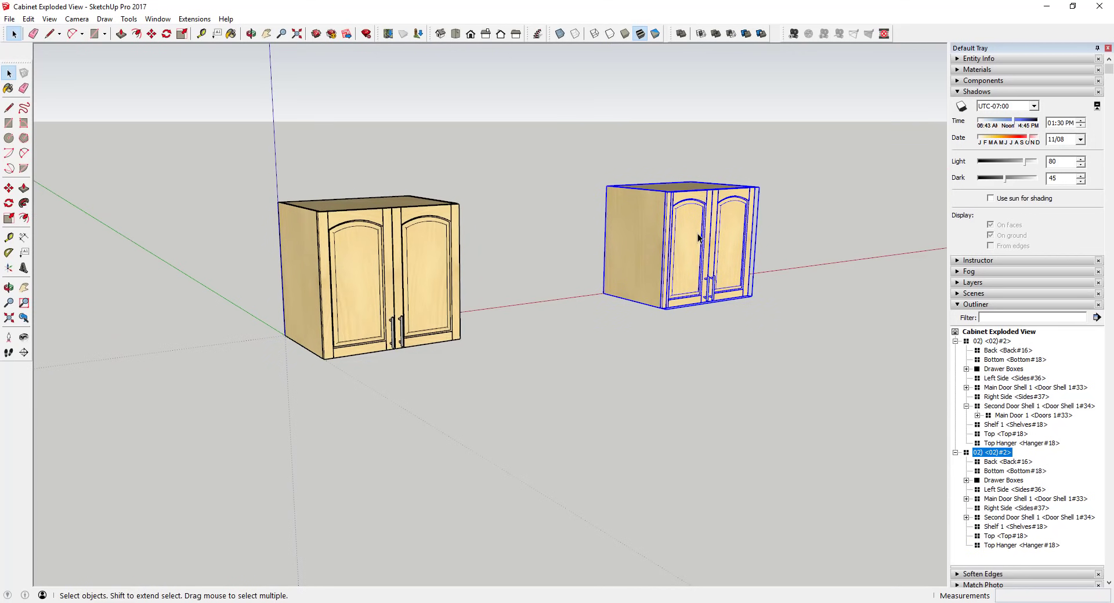
pyautogui.click(850, 286)
# Try moving the left side panel inside the copied cabinet outward along the red axis
pyautogui.doubleClick(633, 241)
pyautogui.click(638, 242)
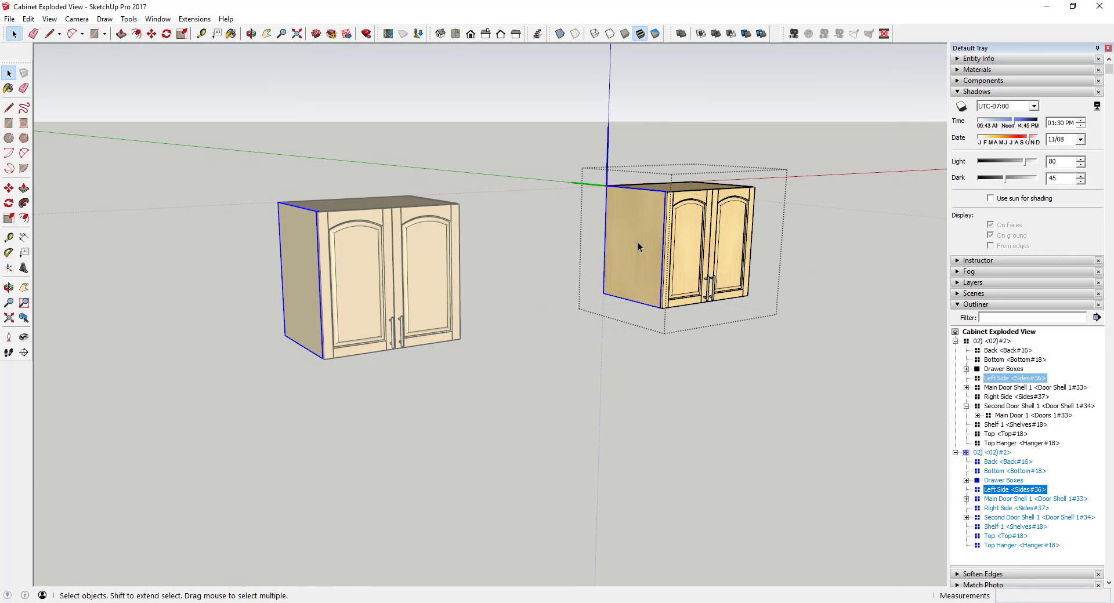
pyautogui.press('m')
pyautogui.moveTo(612, 246); pyautogui.dragTo(576, 249)
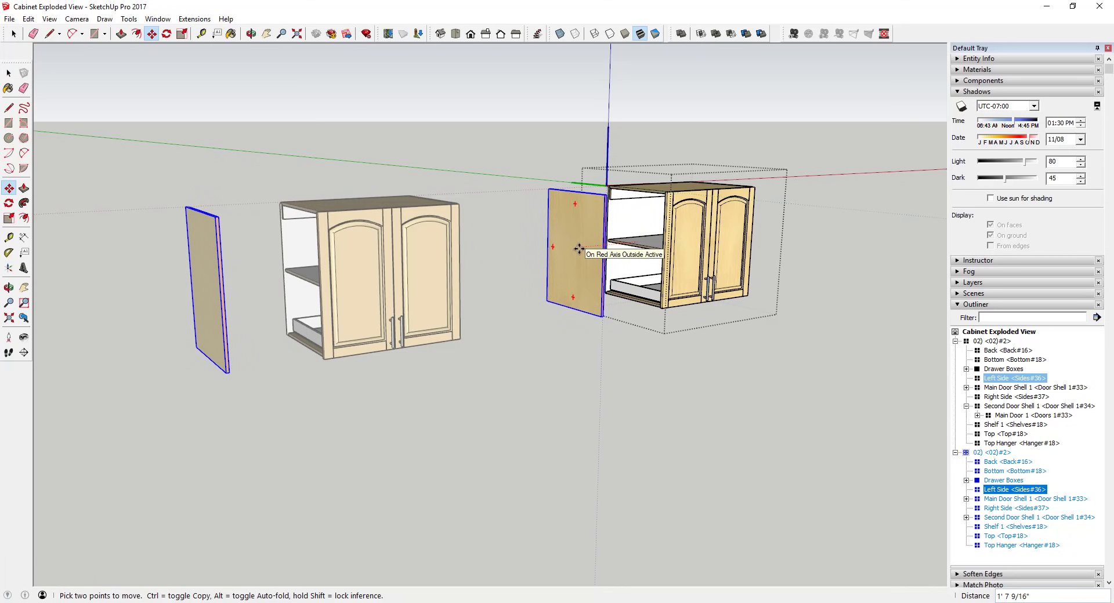
pyautogui.press('Escape')
pyautogui.press('space')
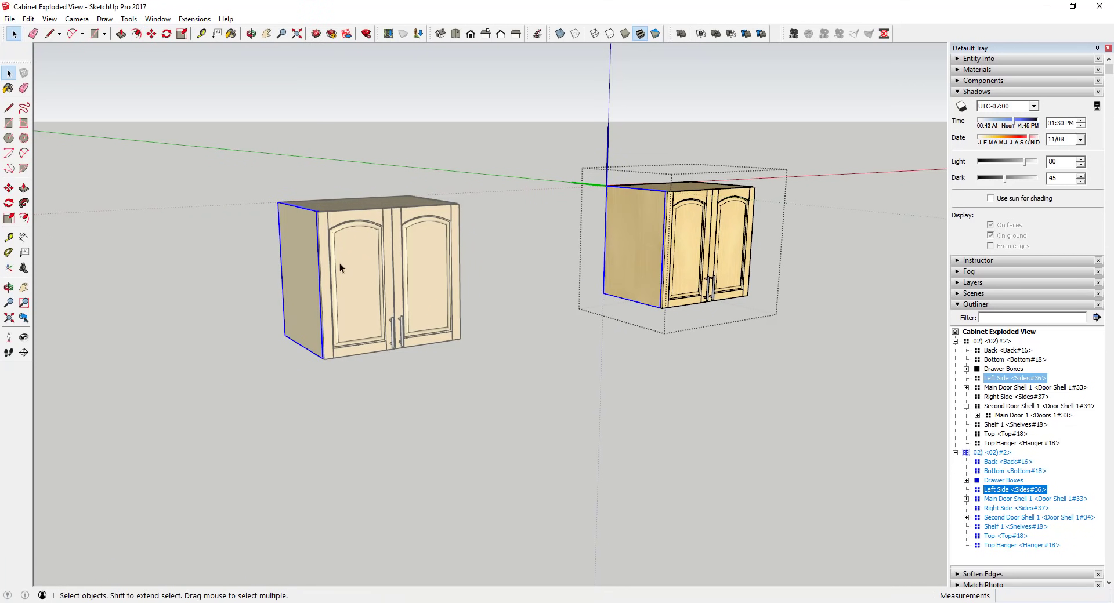
pyautogui.click(762, 257)
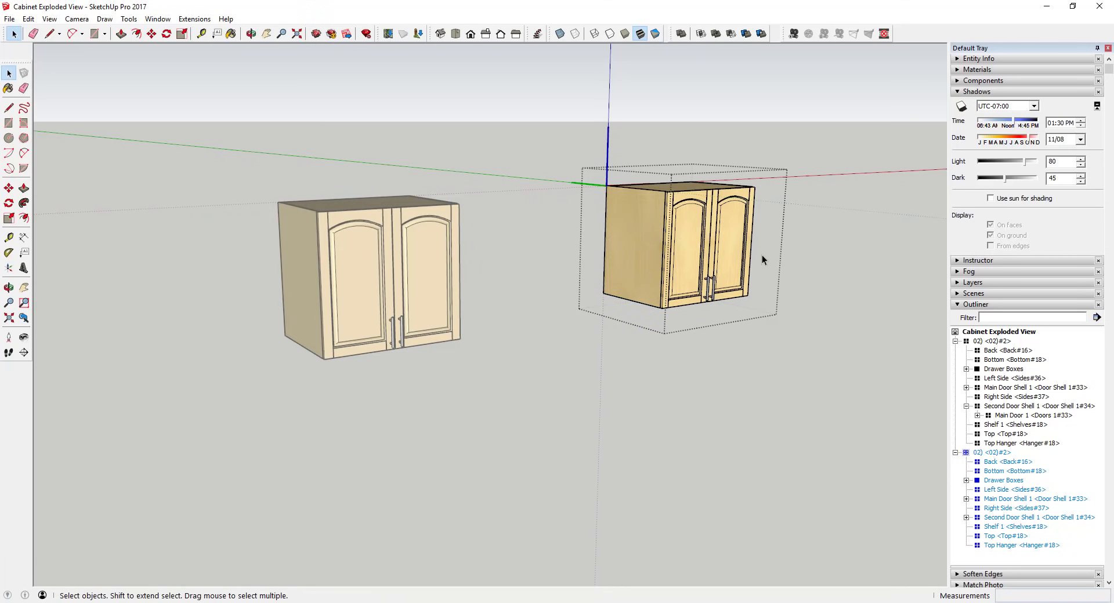
pyautogui.click(807, 258)
# Make the copied cabinet a unique component
pyautogui.click(730, 234)
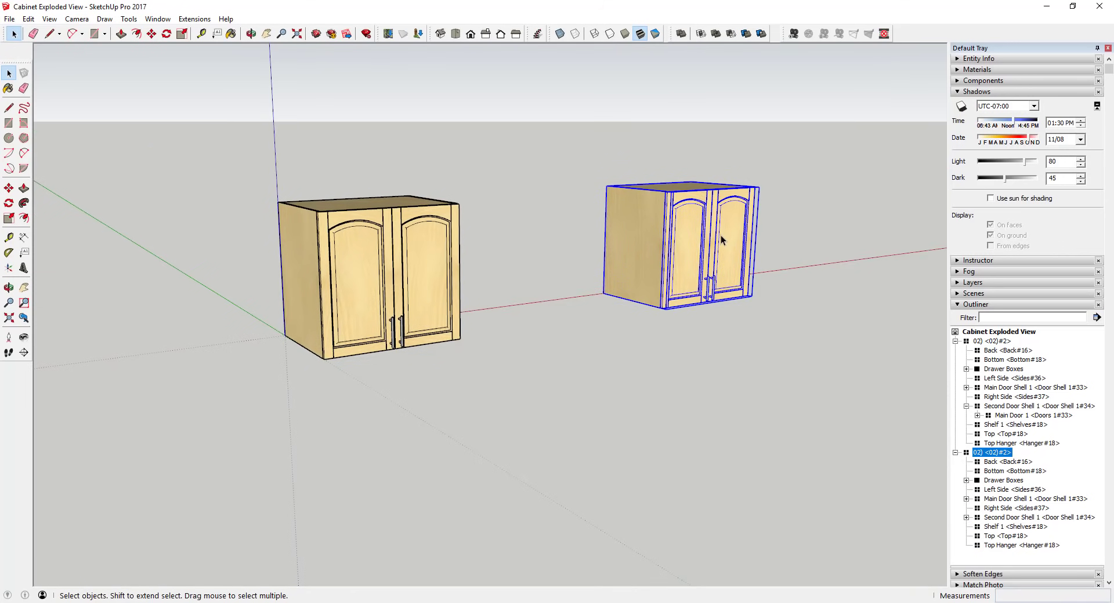
pyautogui.rightClick(720, 235)
pyautogui.click(774, 264)
# Try moving the unique copy's left side panel outward about 1' 5" along the red axis, and undo the move
pyautogui.doubleClick(649, 232)
pyautogui.click(648, 231)
pyautogui.press('m')
pyautogui.click(649, 231)
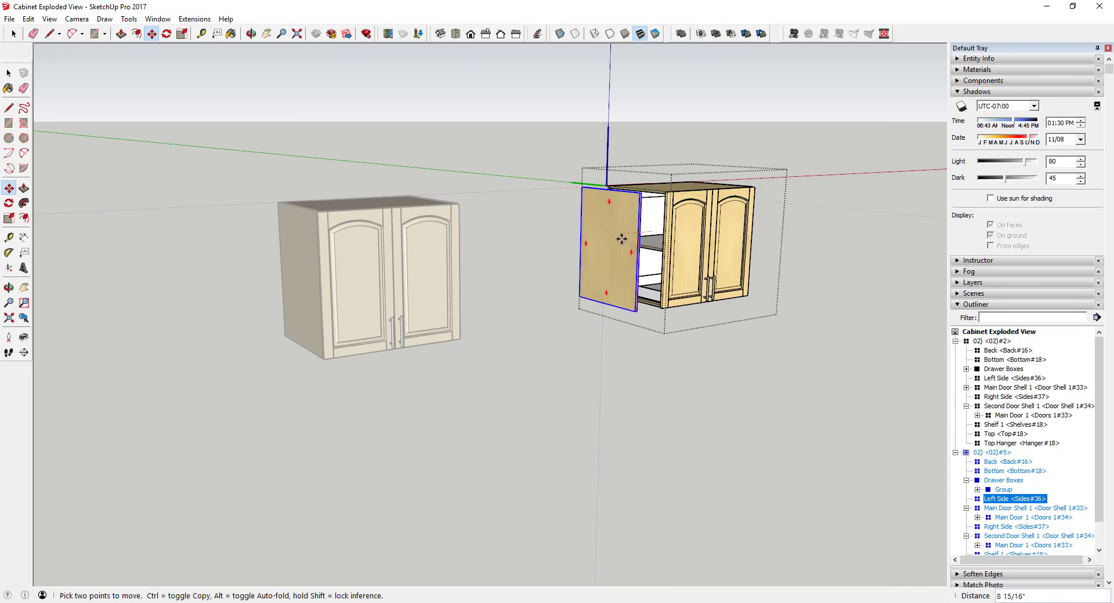
pyautogui.click(580, 239)
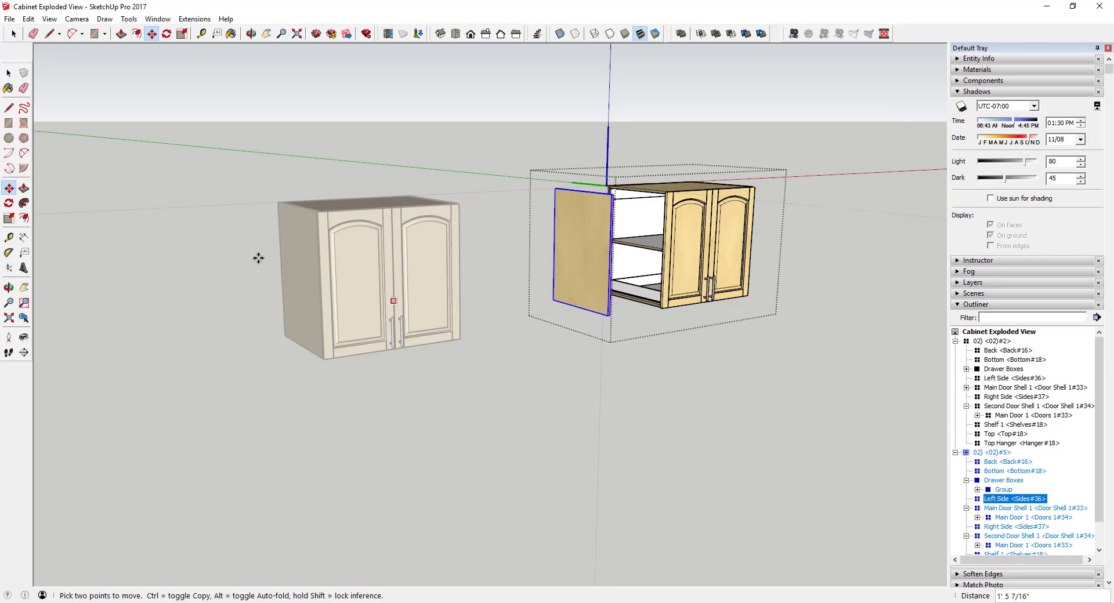
pyautogui.hotkey('ctrl', 'z')
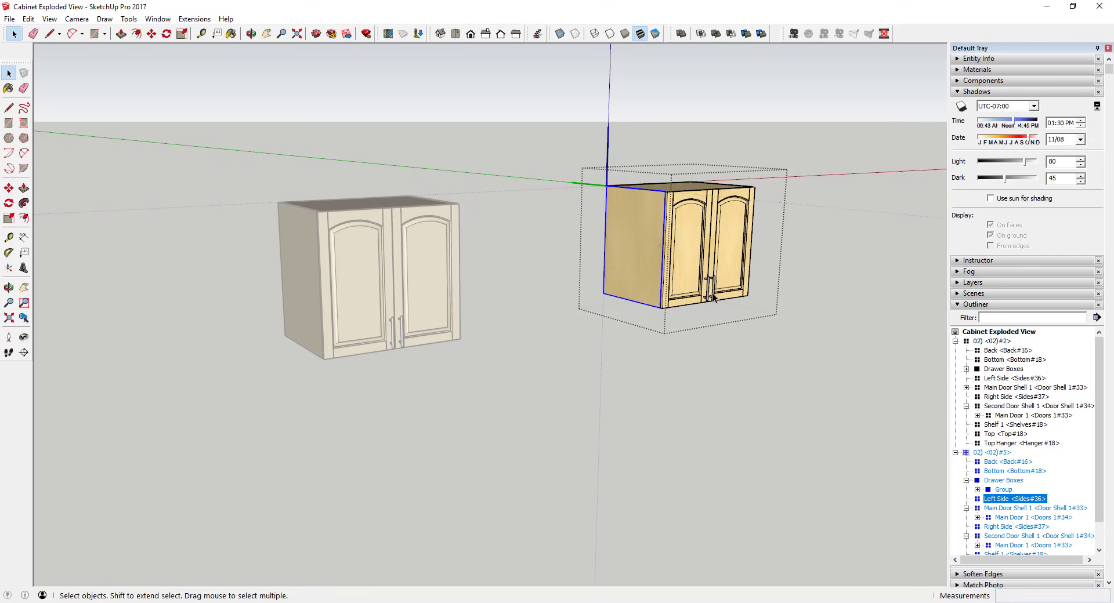
pyautogui.scroll(-2, 754, 342)
pyautogui.click(771, 344)
pyautogui.moveTo(799, 319); pyautogui.dragTo(768, 238, button='middle')
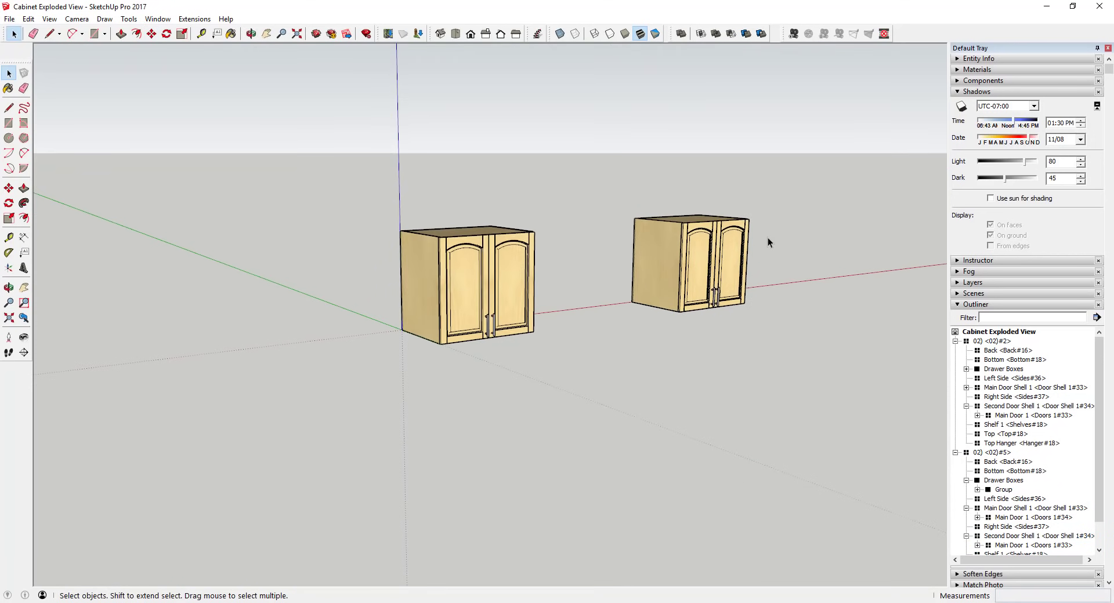
# Add two layers named "Unexploded Object" and "Exploded Object"
pyautogui.scroll(2, 766, 242)
pyautogui.click(960, 284)
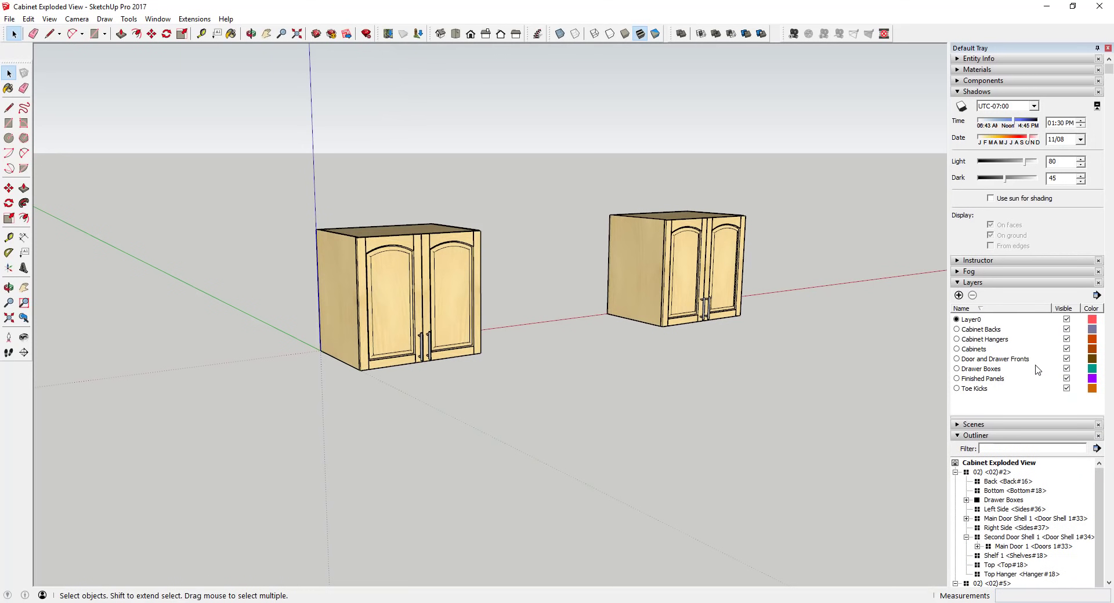
pyautogui.click(958, 295)
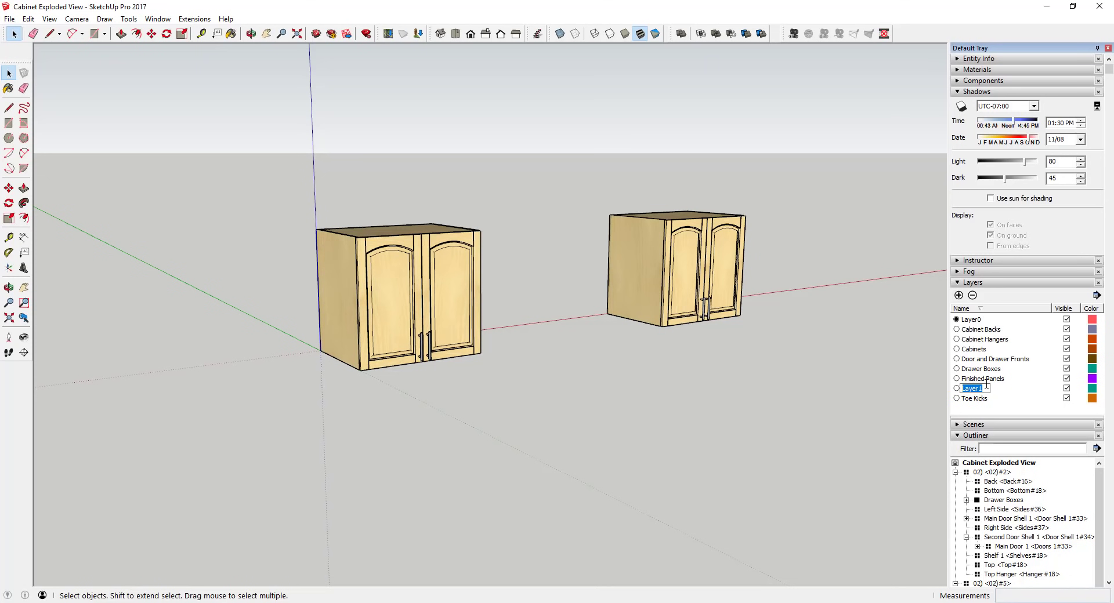
pyautogui.write('Unexploded Object')
pyautogui.press('Return')
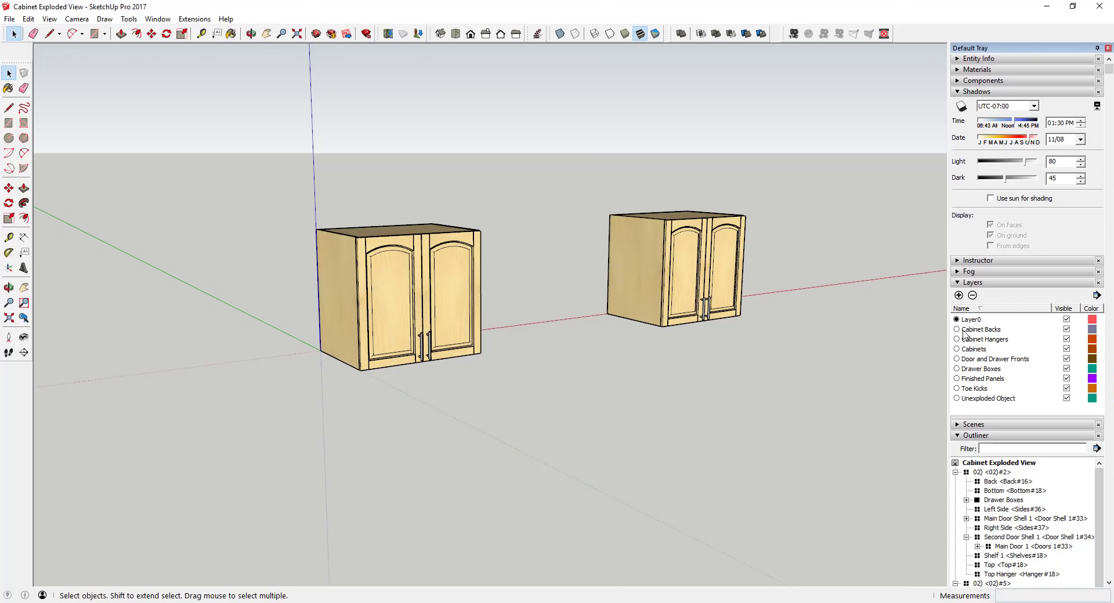
pyautogui.click(958, 296)
pyautogui.write('Ex')
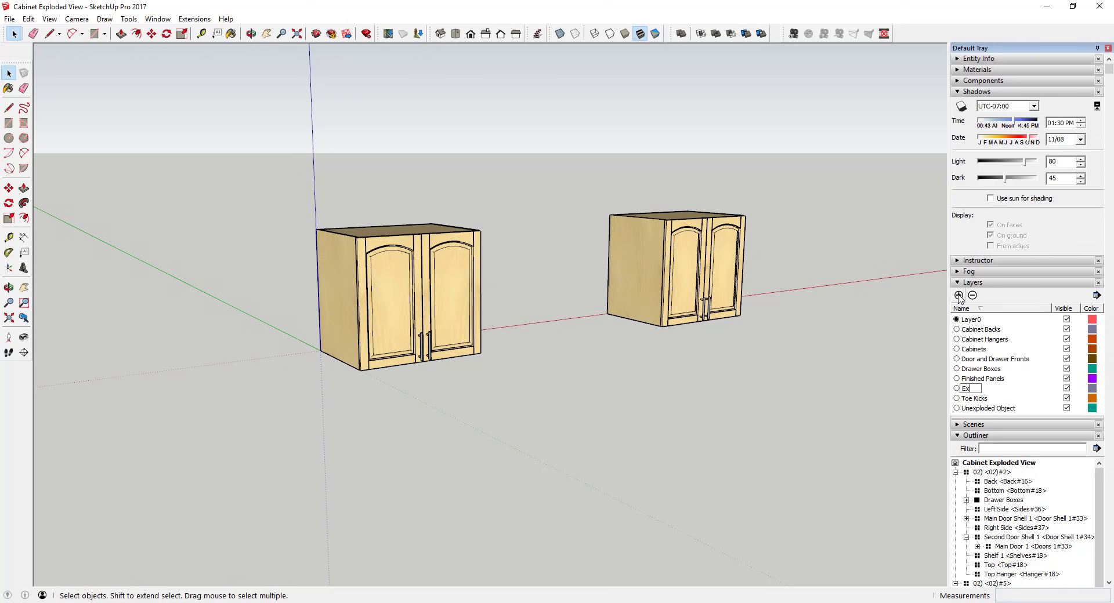
pyautogui.write('ploded Object')
pyautogui.press('Return')
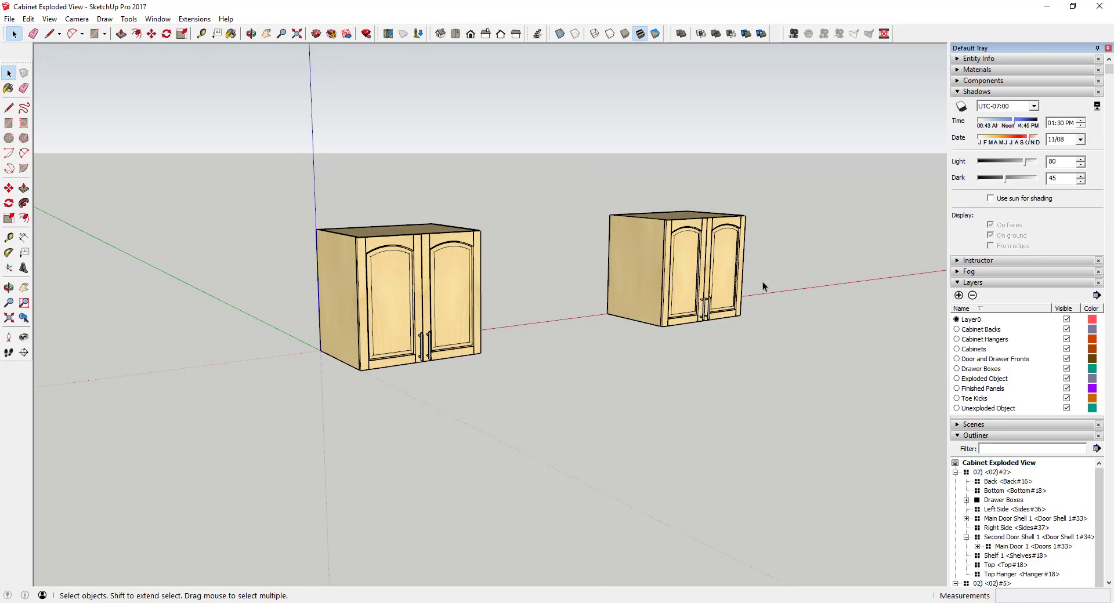
# Assign the original cabinet to the "Unexploded Object" layer
pyautogui.moveTo(255, 132); pyautogui.dragTo(516, 441)
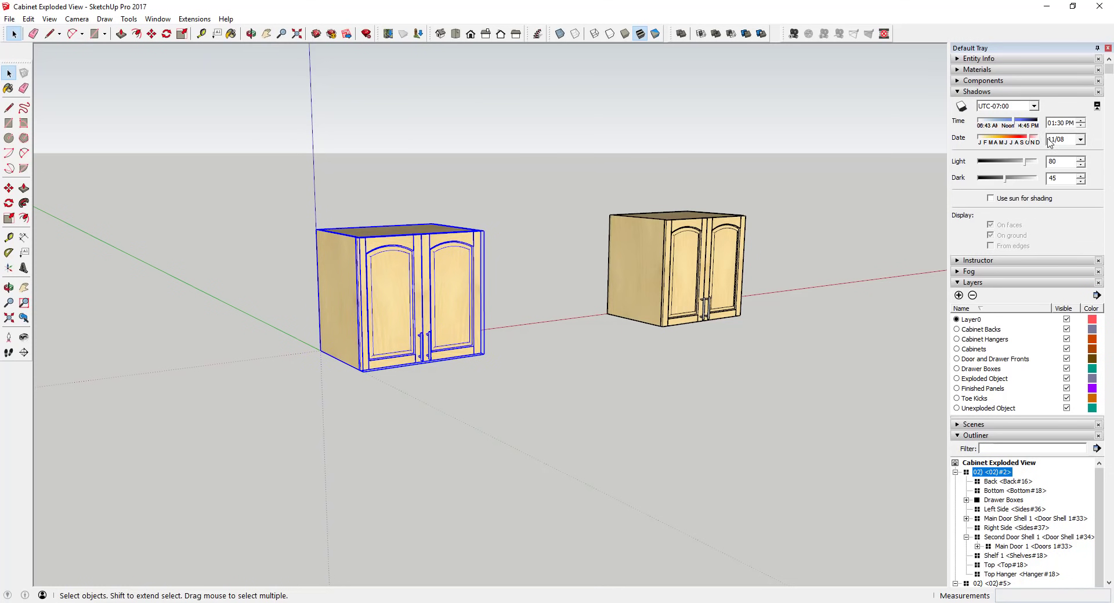
pyautogui.click(966, 60)
pyautogui.click(1092, 90)
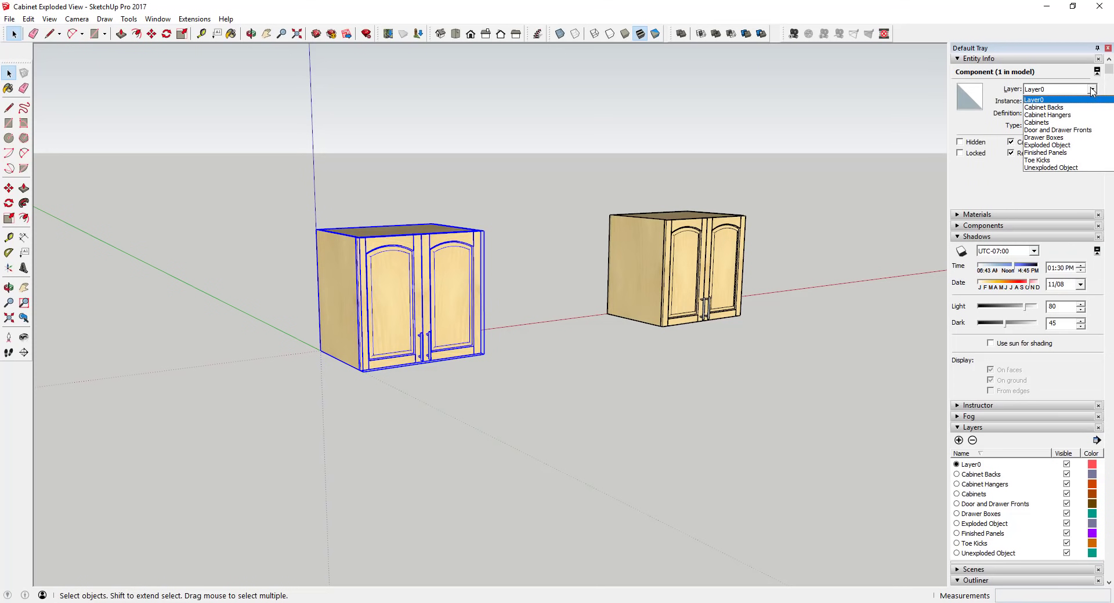
pyautogui.click(1044, 169)
pyautogui.click(831, 221)
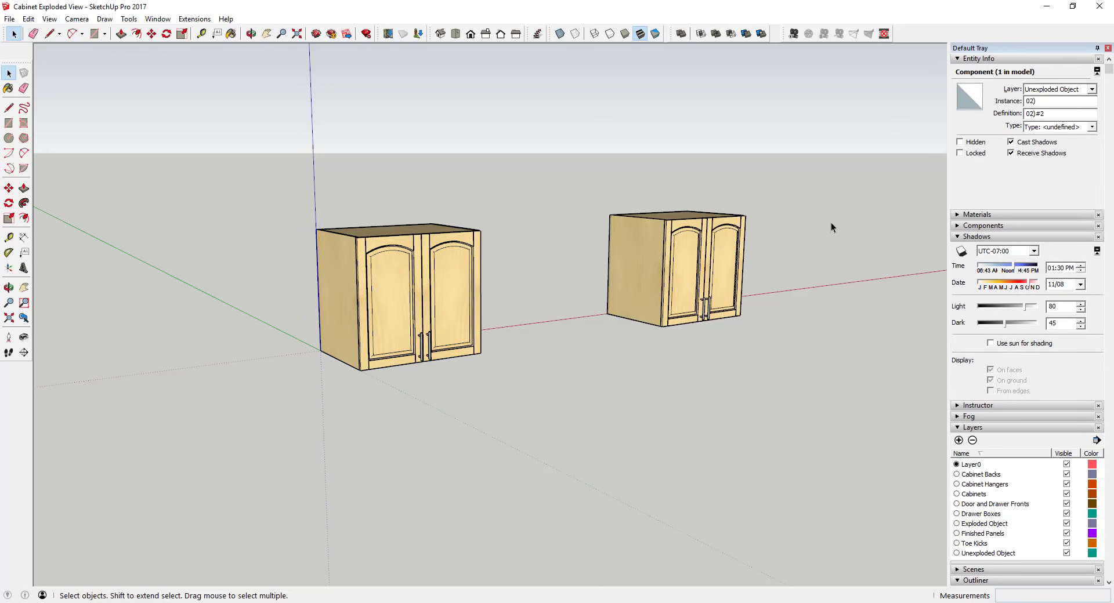
# Assign the unique cabinet copy to the "Exploded Object" layer
pyautogui.moveTo(590, 184); pyautogui.dragTo(788, 361)
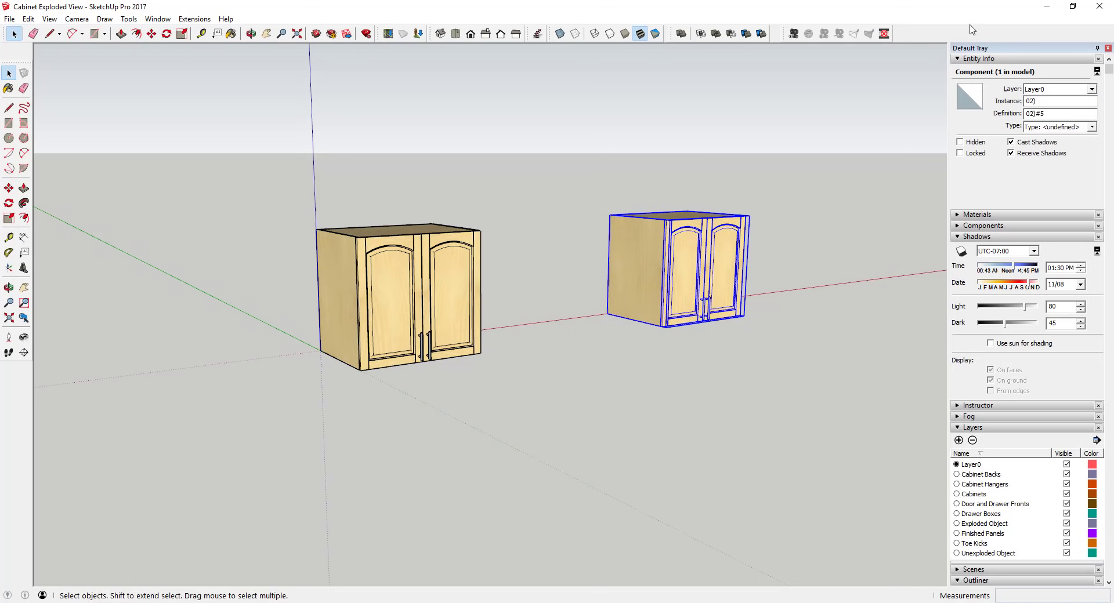
pyautogui.moveTo(557, 172); pyautogui.dragTo(783, 347)
pyautogui.click(1093, 90)
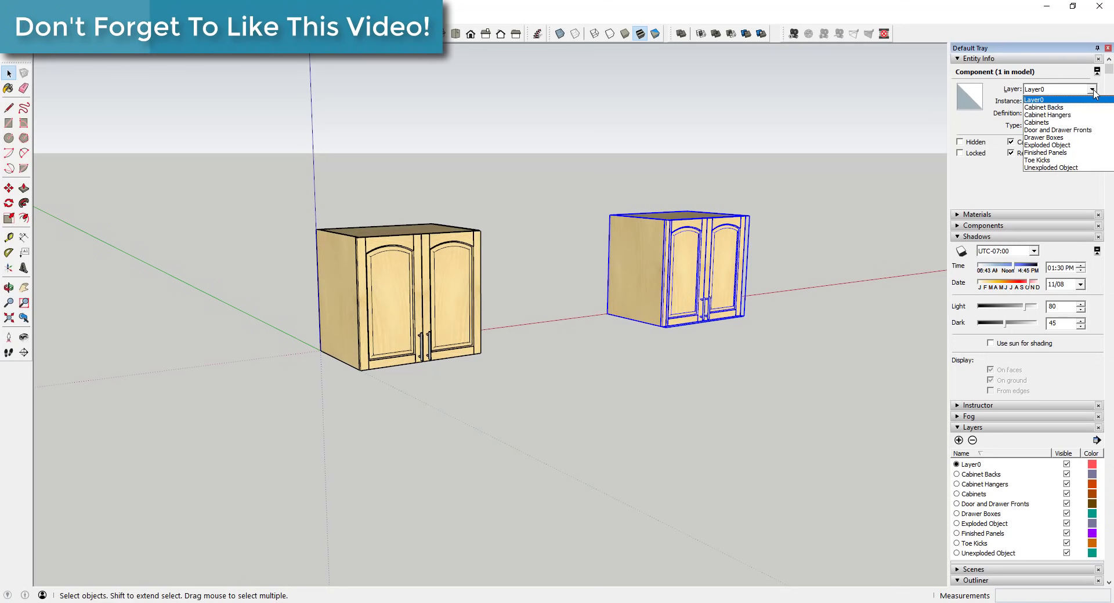
pyautogui.click(1063, 145)
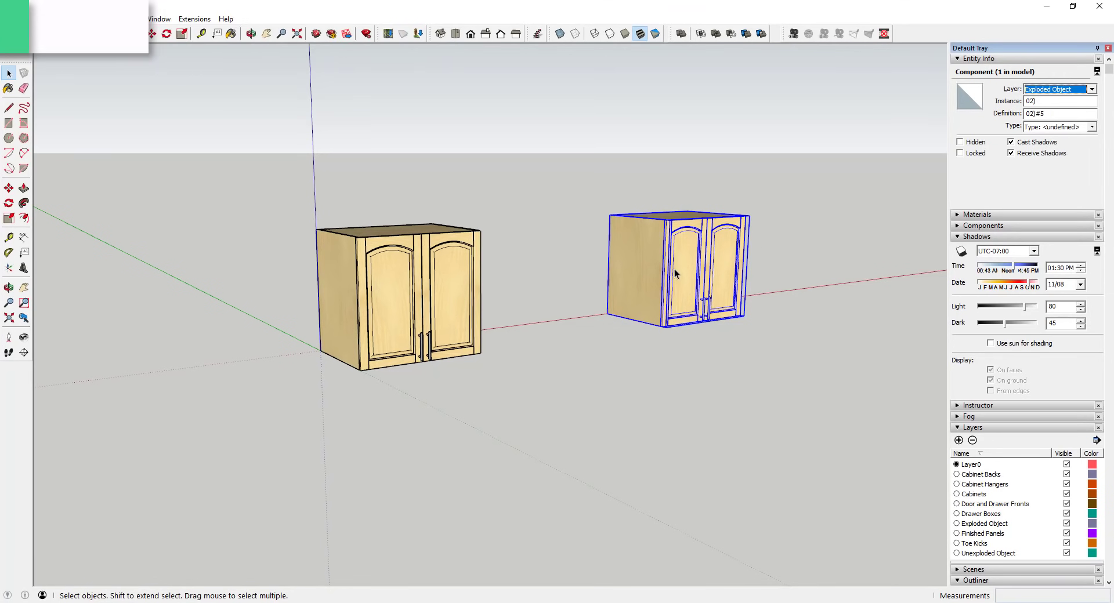
pyautogui.click(747, 293)
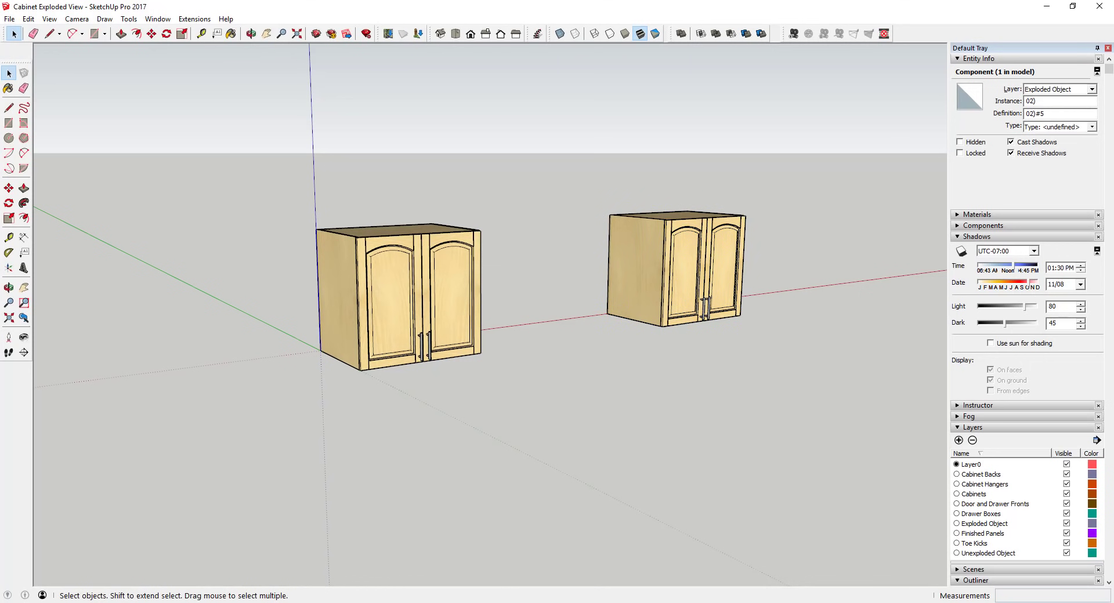
# Check the layer assignments by hiding and reshowing the "Unexploded Object" and "Exploded Object" layers in turn
pyautogui.click(1066, 553)
pyautogui.click(1066, 553)
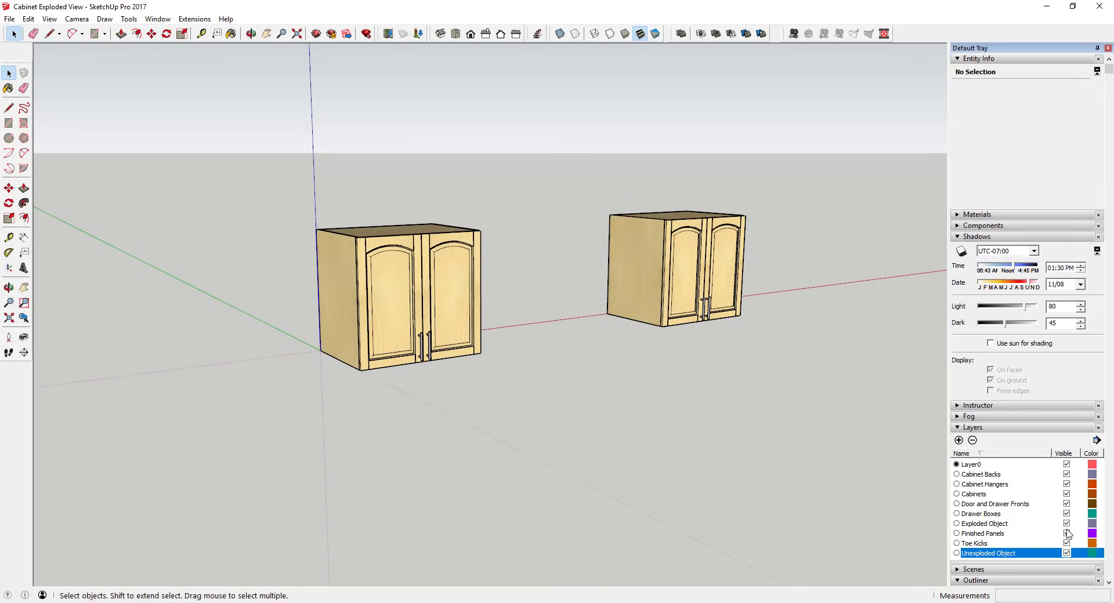
pyautogui.click(1066, 523)
pyautogui.click(1066, 524)
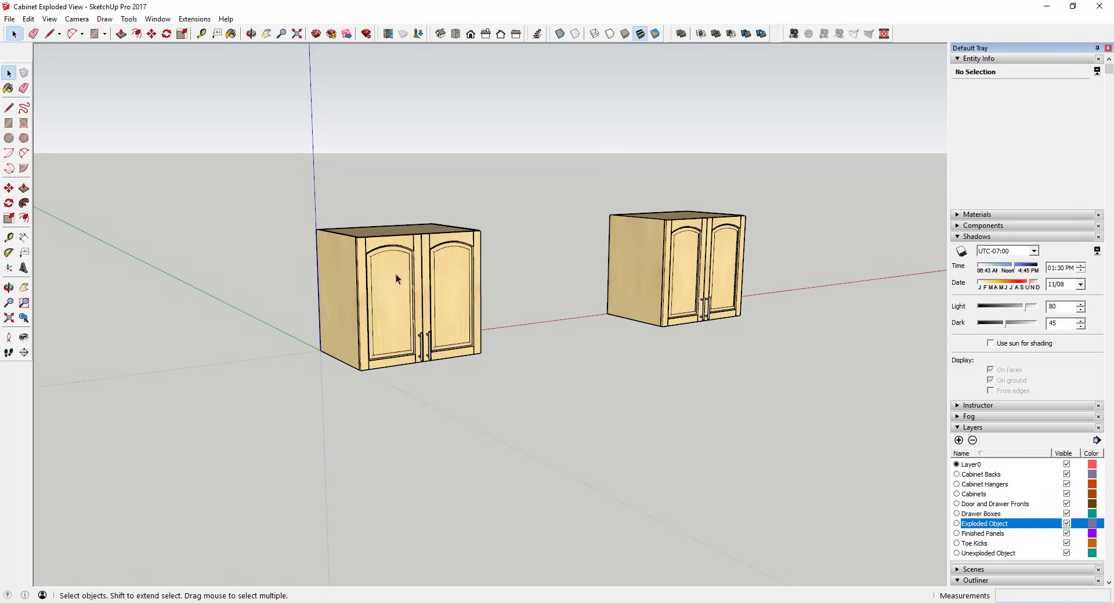
pyautogui.scroll(3, 470, 313)
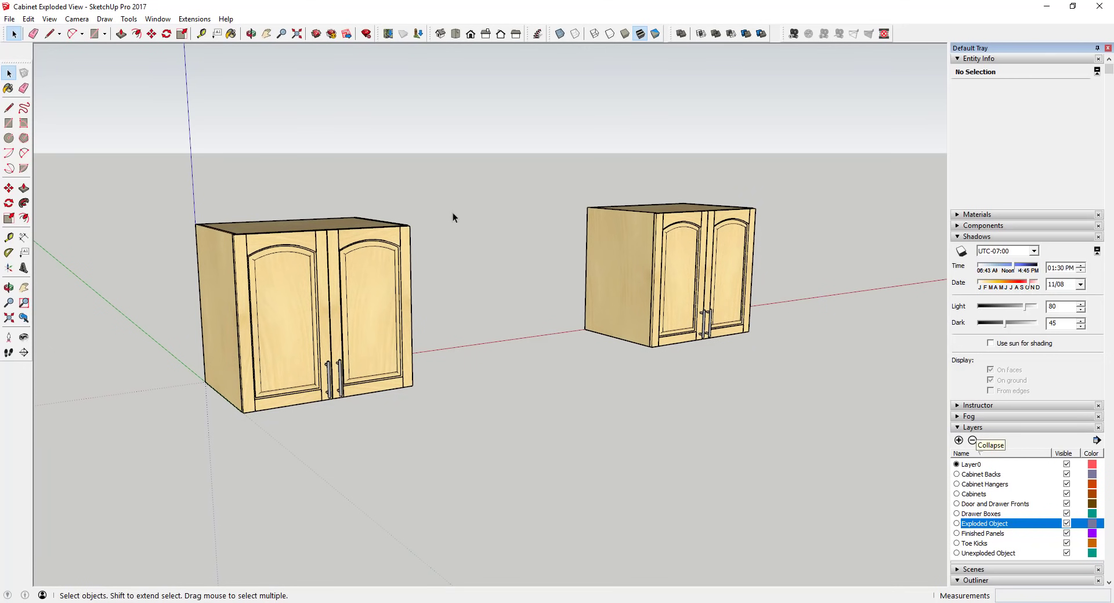
# Check which sections the Default Tray offers, and collapse its Entity Info and Shadows sections
pyautogui.click(194, 18)
pyautogui.moveTo(153, 23)
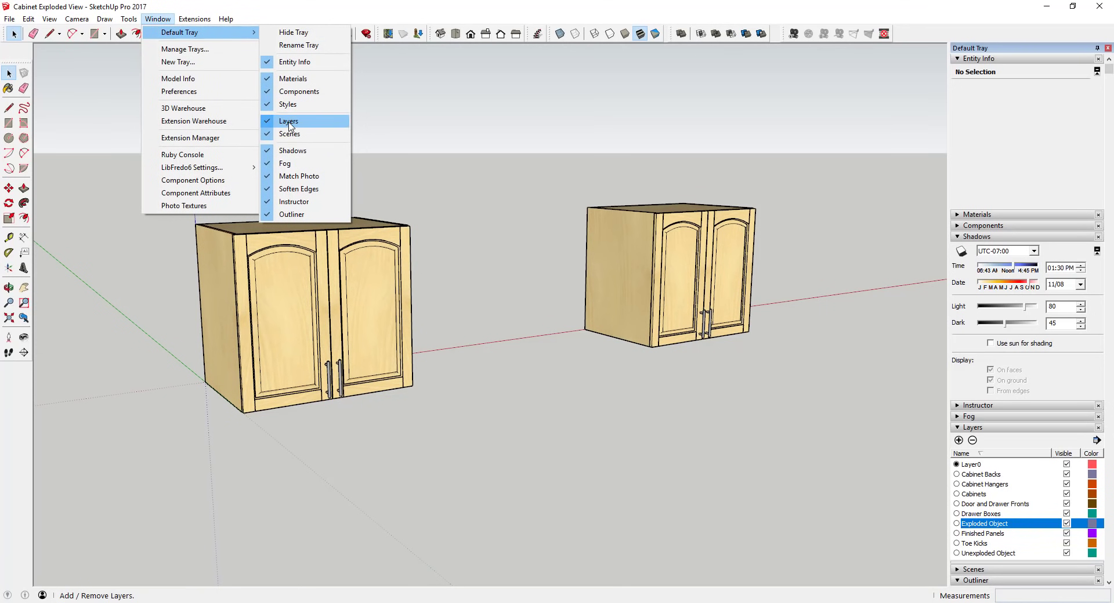
pyautogui.click(920, 249)
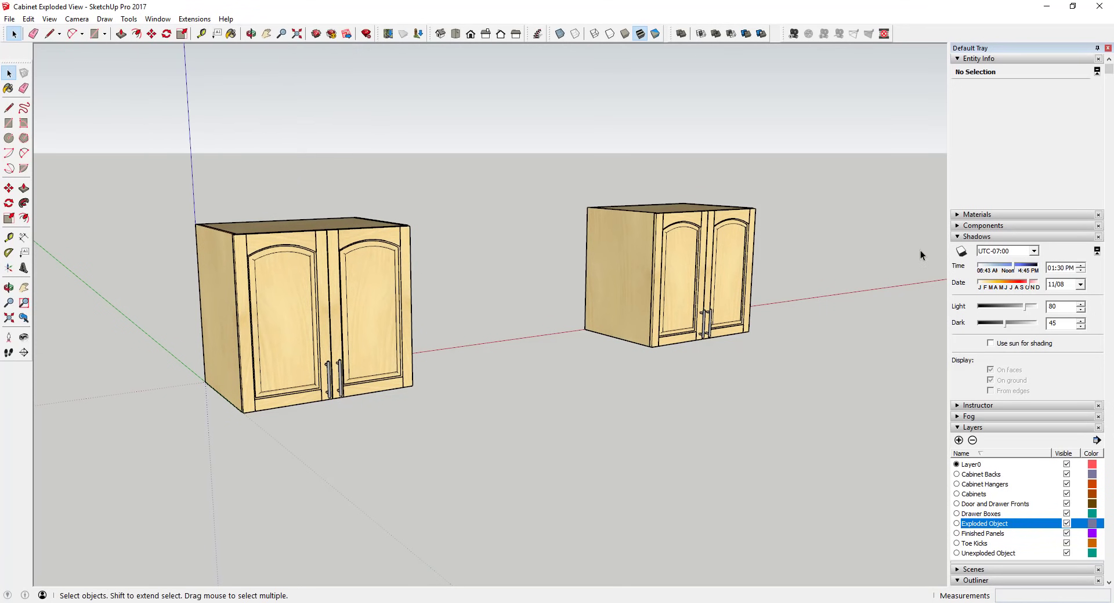
pyautogui.click(957, 59)
pyautogui.click(957, 92)
# Open the unique cabinet copy for editing, select its second door, and leave the component again
pyautogui.click(645, 280)
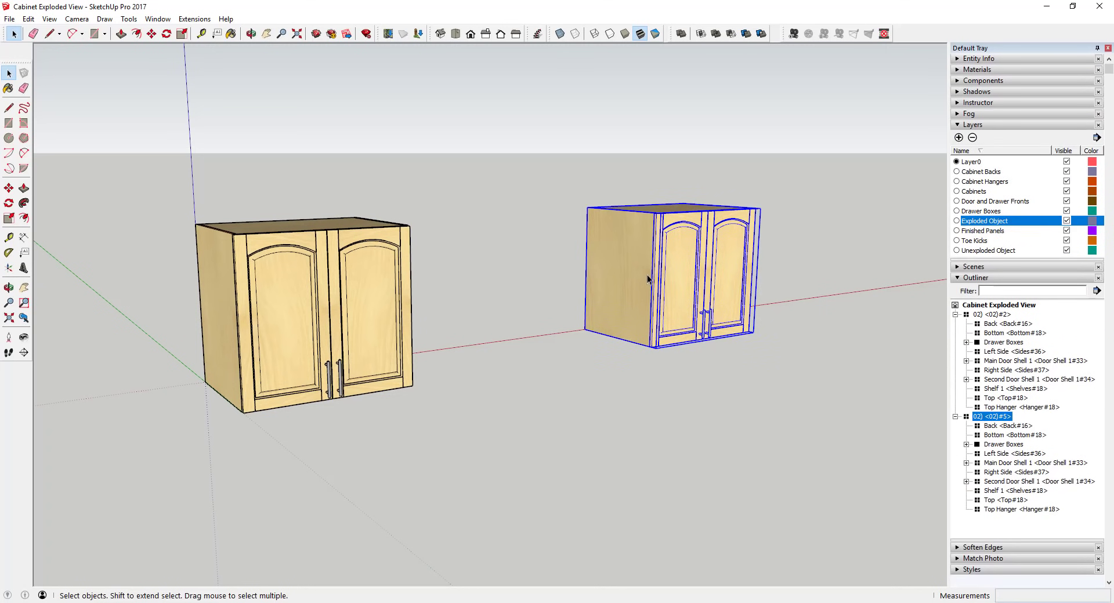
pyautogui.moveTo(645, 268); pyautogui.dragTo(672, 255, button='middle')
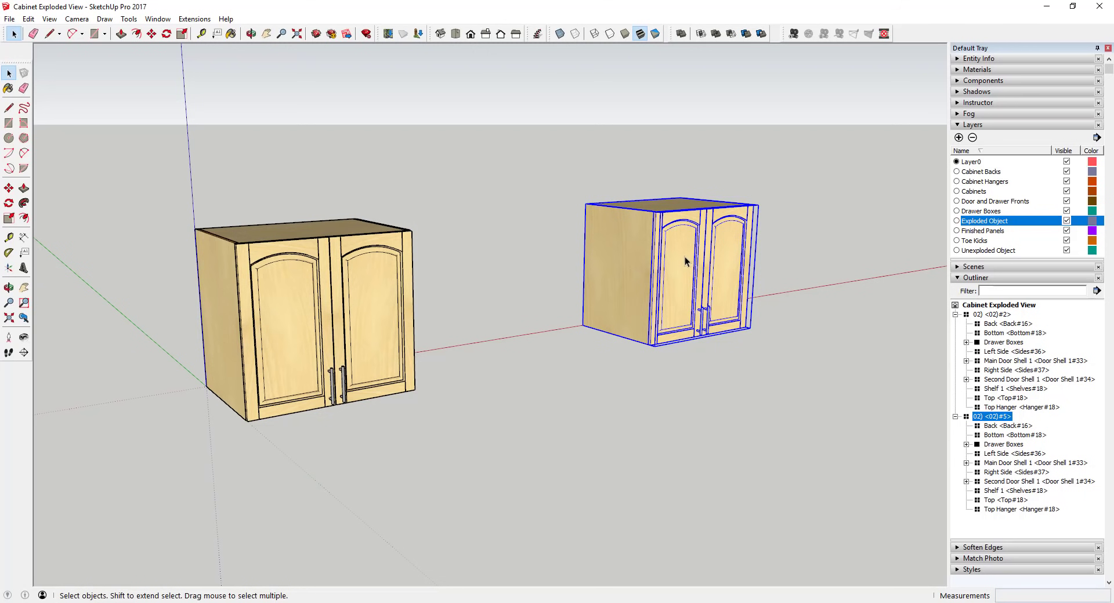
pyautogui.doubleClick(685, 258)
pyautogui.scroll(3, 737, 259)
pyautogui.moveTo(737, 259); pyautogui.dragTo(380, 256, button='middle')
pyautogui.scroll(-4, 363, 263)
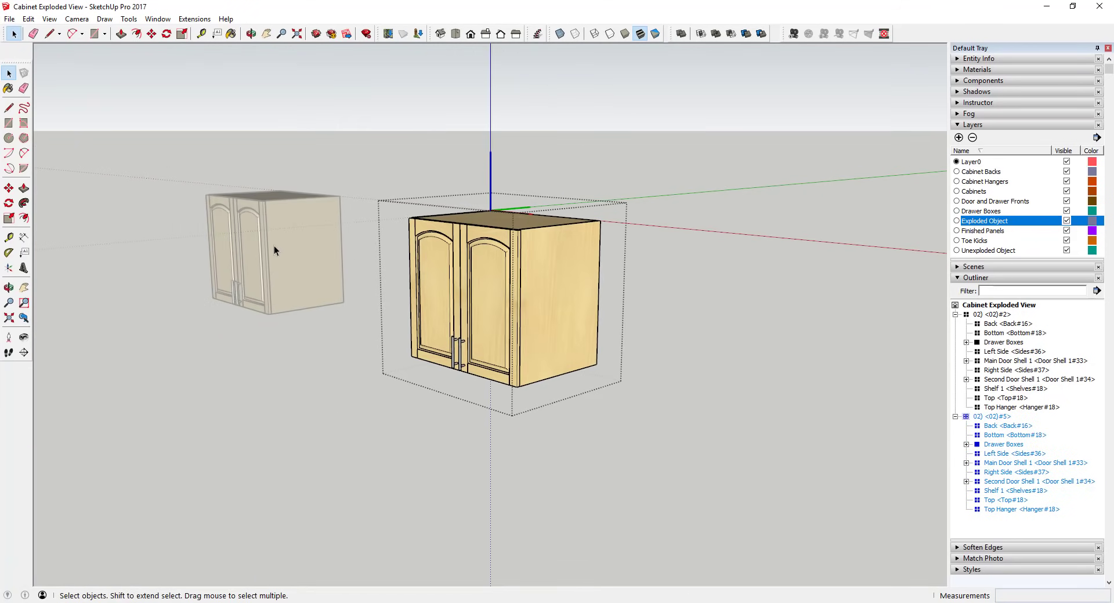
pyautogui.click(506, 267)
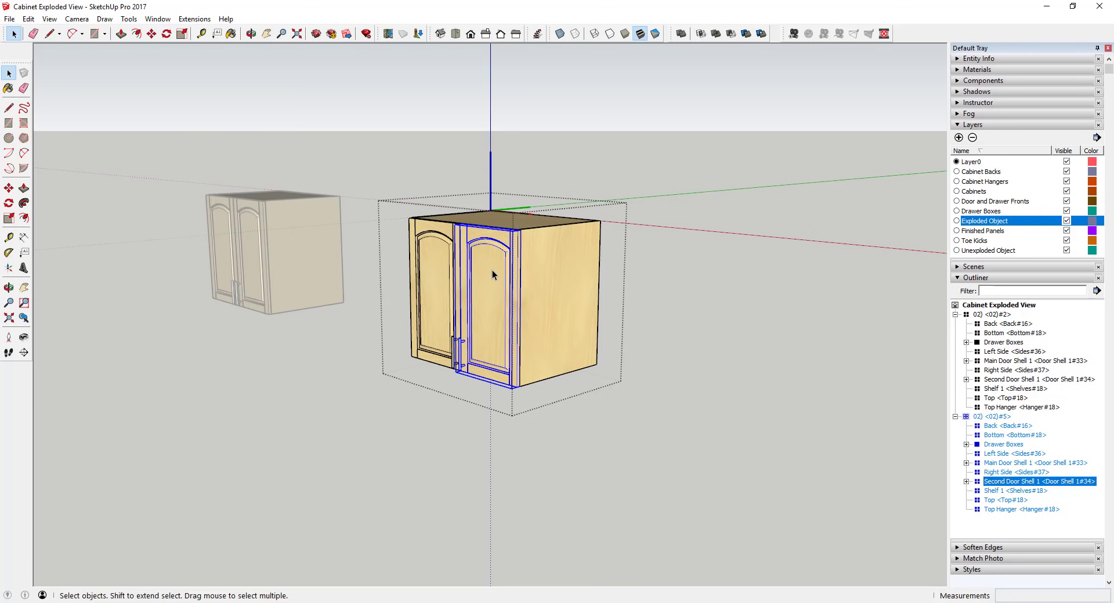
pyautogui.scroll(-1, 494, 275)
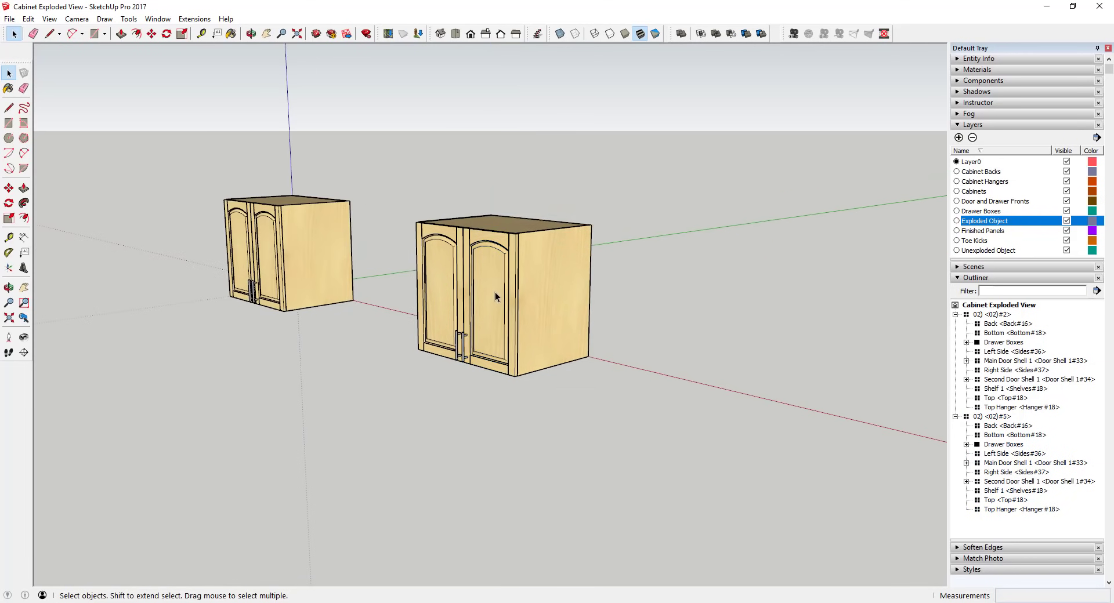
# Try moving the door group nested inside the cabinet copy's second door about 11" along the red axis
pyautogui.click(496, 291)
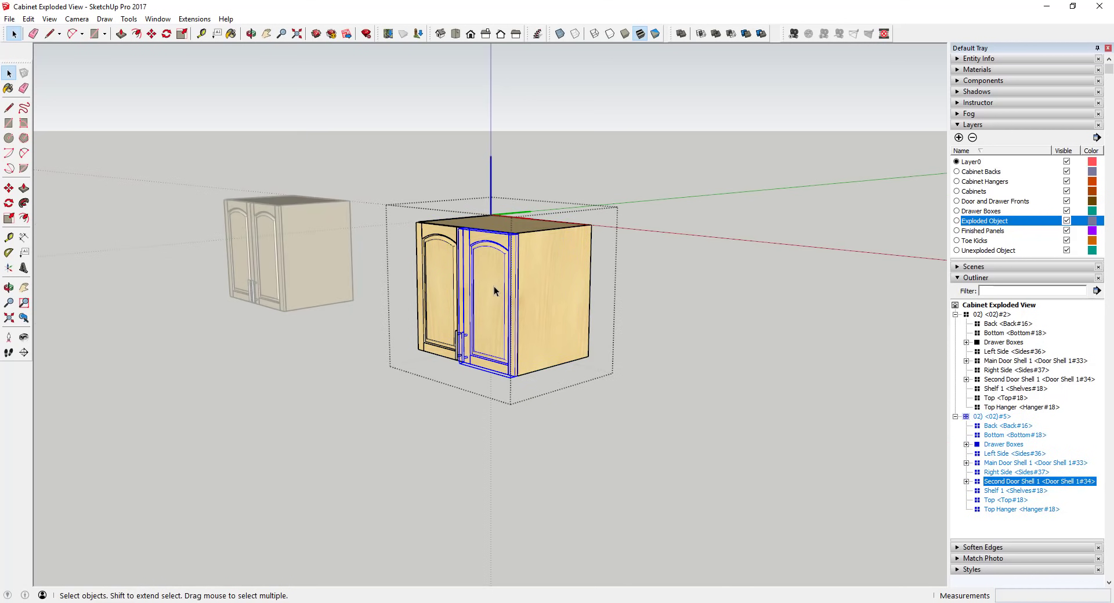
pyautogui.doubleClick(488, 281)
pyautogui.click(488, 281)
pyautogui.scroll(2, 490, 285)
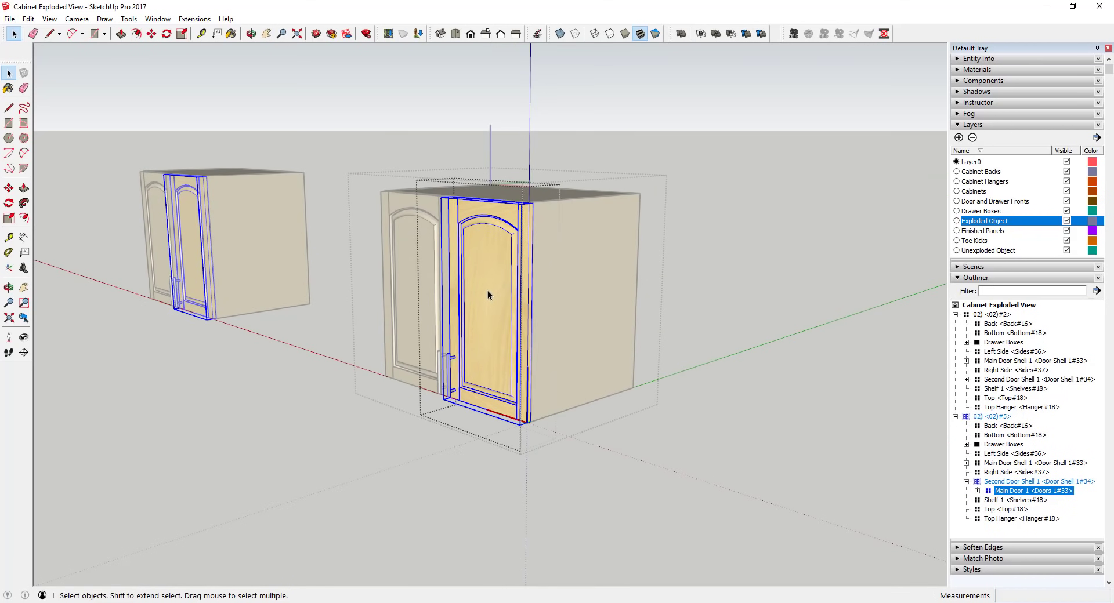
pyautogui.doubleClick(527, 294)
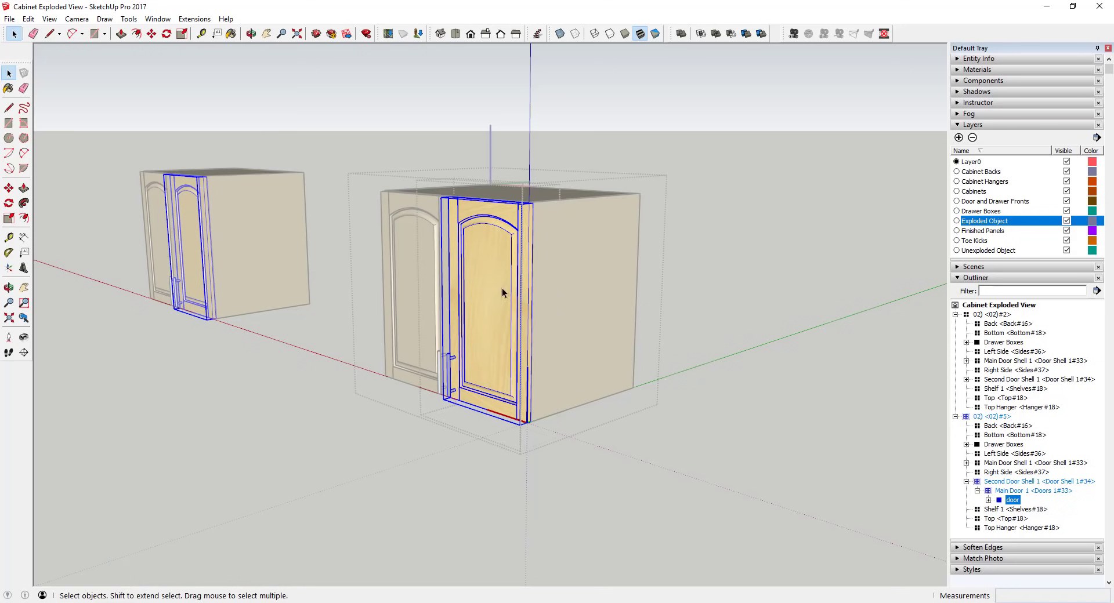
pyautogui.press('m')
pyautogui.click(523, 297)
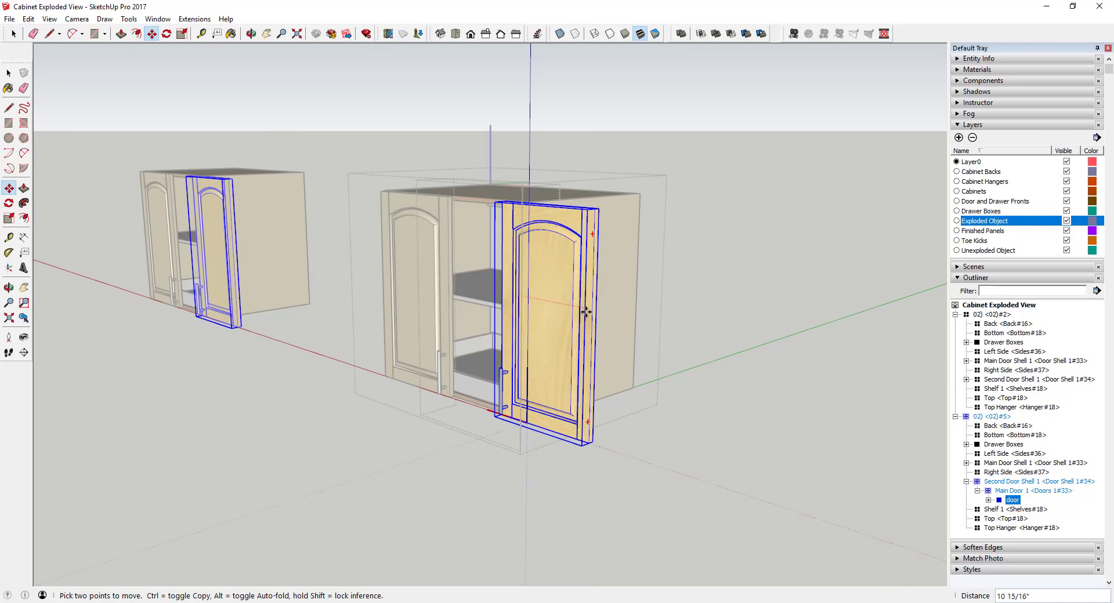
pyautogui.press('space')
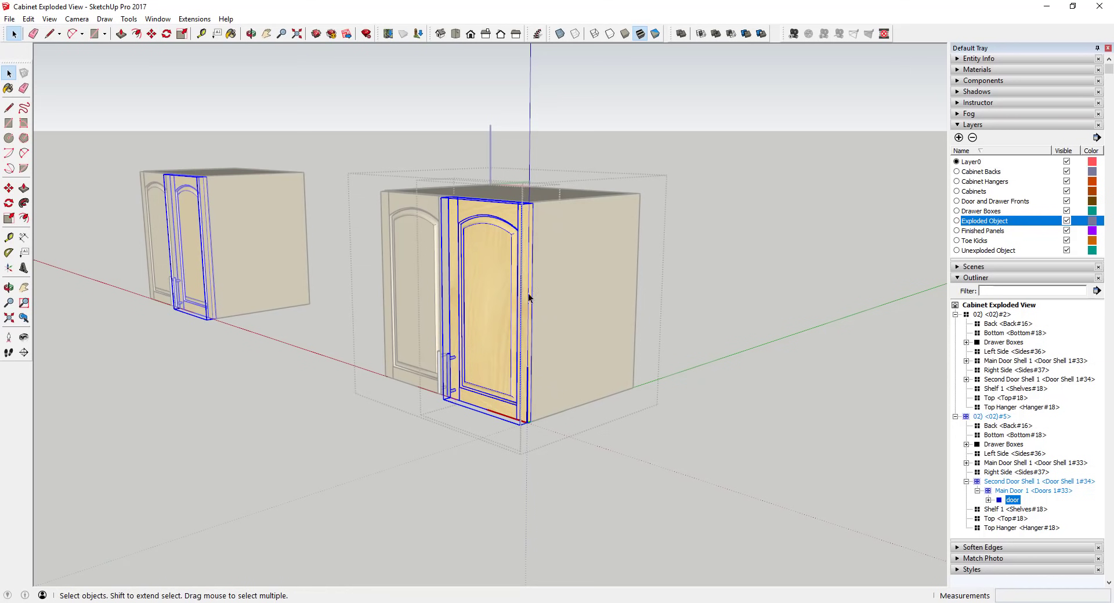
# Check whether the nested door group and its parent Main Door 1 component can be made unique
pyautogui.rightClick(487, 267)
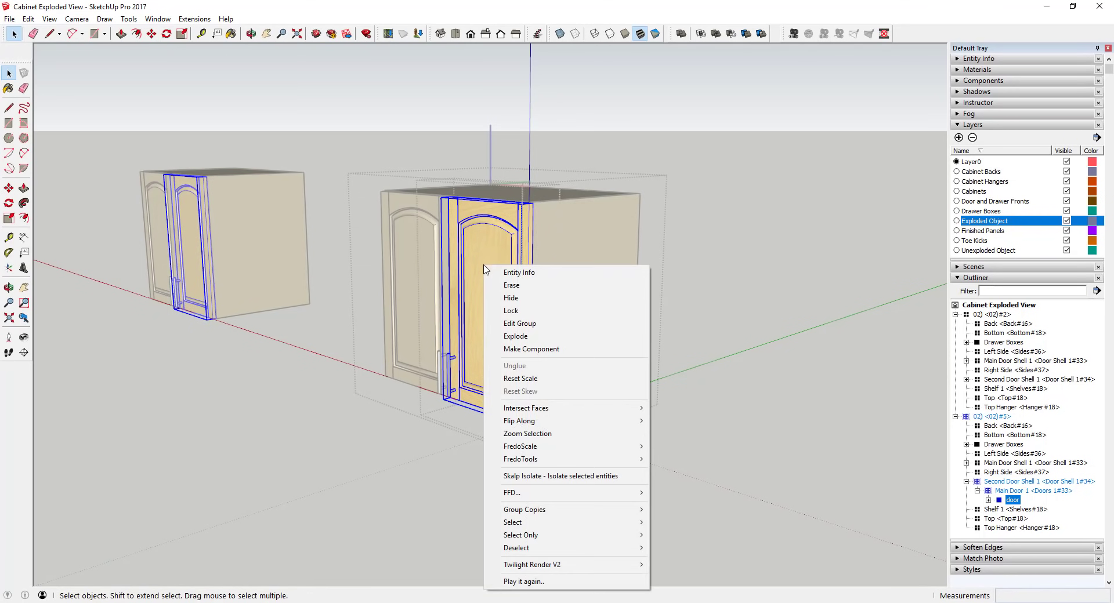
pyautogui.click(476, 281)
pyautogui.rightClick(484, 273)
pyautogui.click(485, 259)
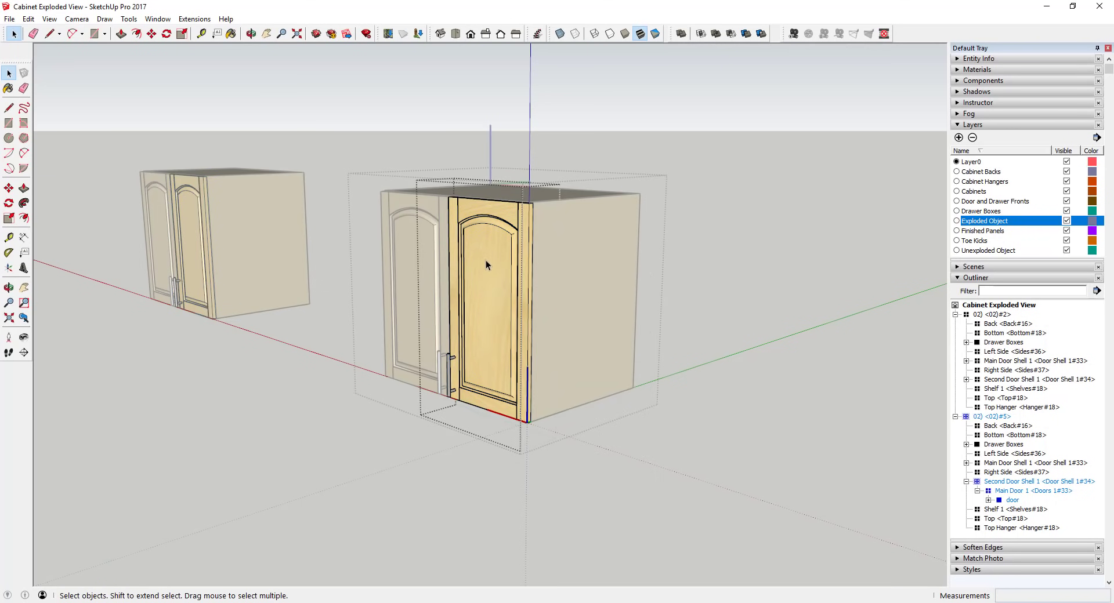
pyautogui.click(486, 260)
pyautogui.rightClick(485, 260)
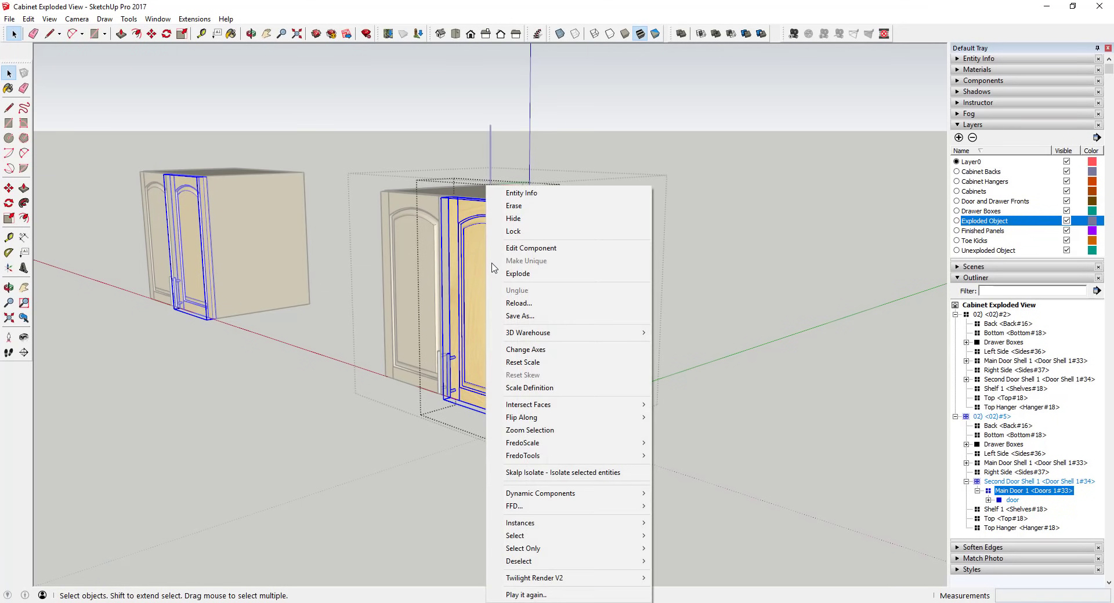
pyautogui.click(653, 268)
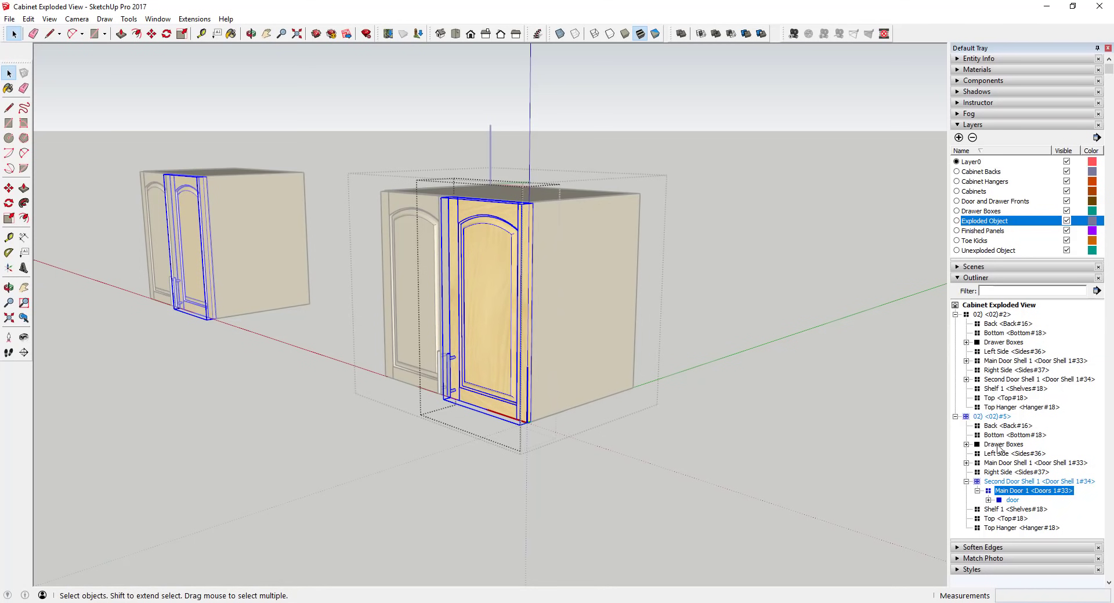
# Make the Second Door Shell 1 component inside the copied cabinet unique, and open it for editing
pyautogui.click(1012, 484)
pyautogui.rightClick(1012, 484)
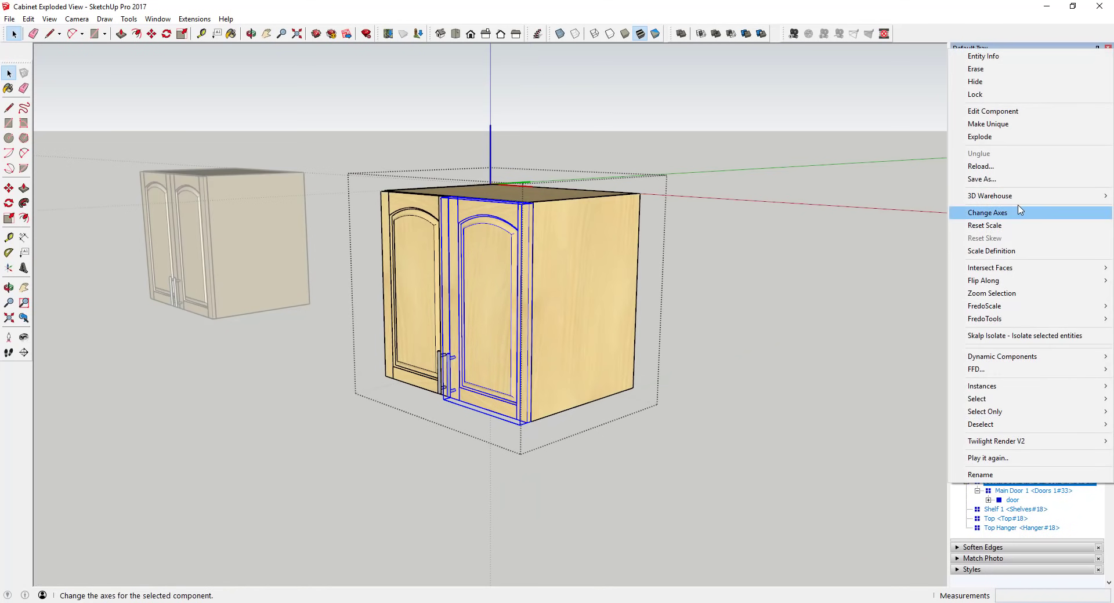
pyautogui.click(1009, 124)
pyautogui.doubleClick(505, 315)
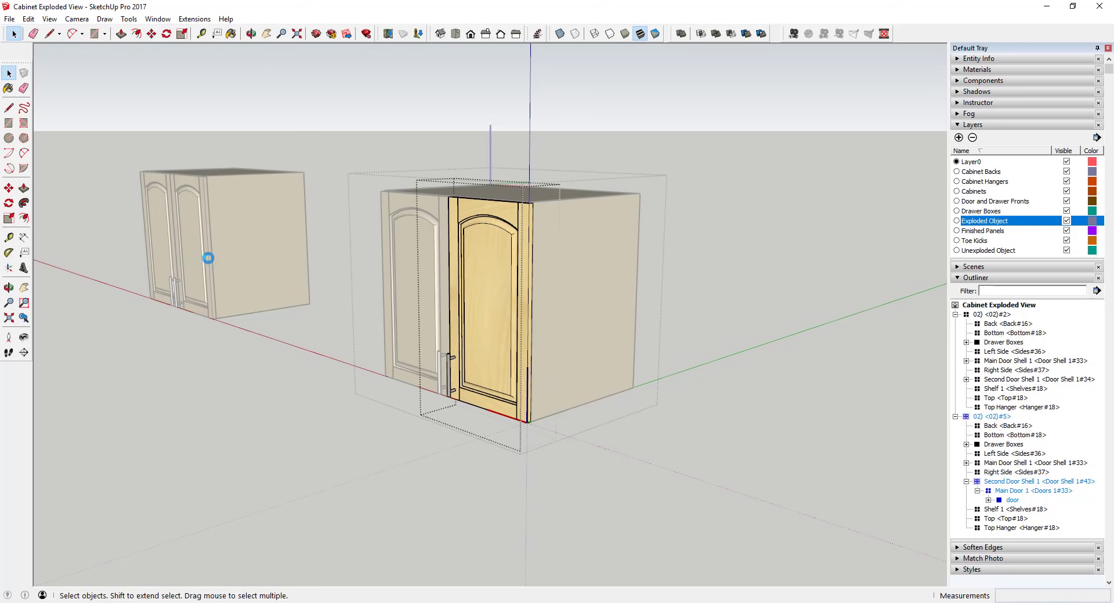
# Check whether Make Unique is still available for the copy's Second Door Shell 1, and leave the cabinet component
pyautogui.click(1013, 482)
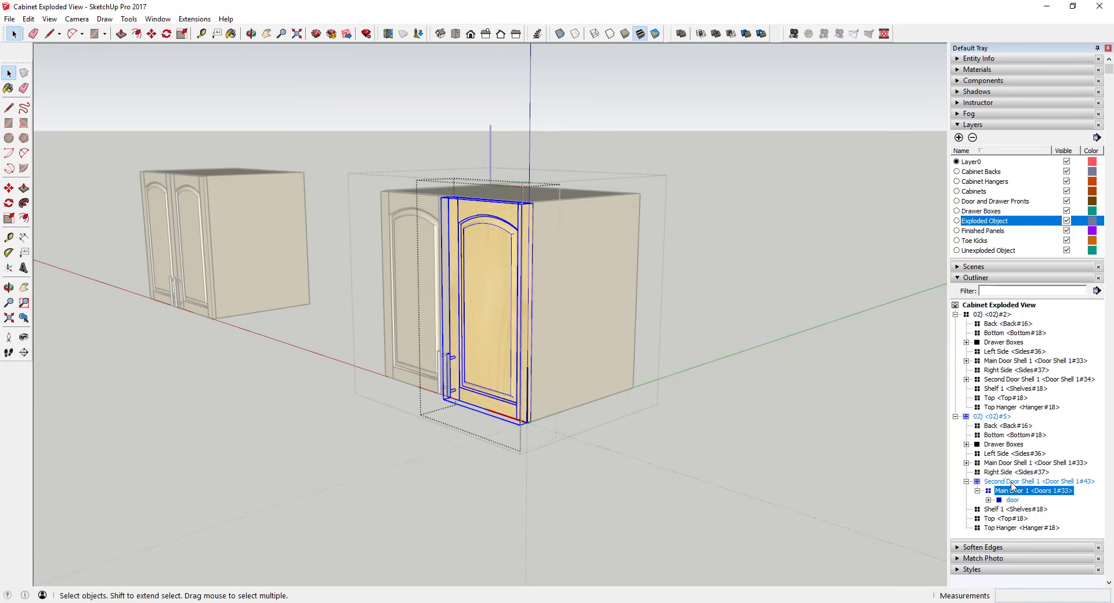
pyautogui.rightClick(1012, 486)
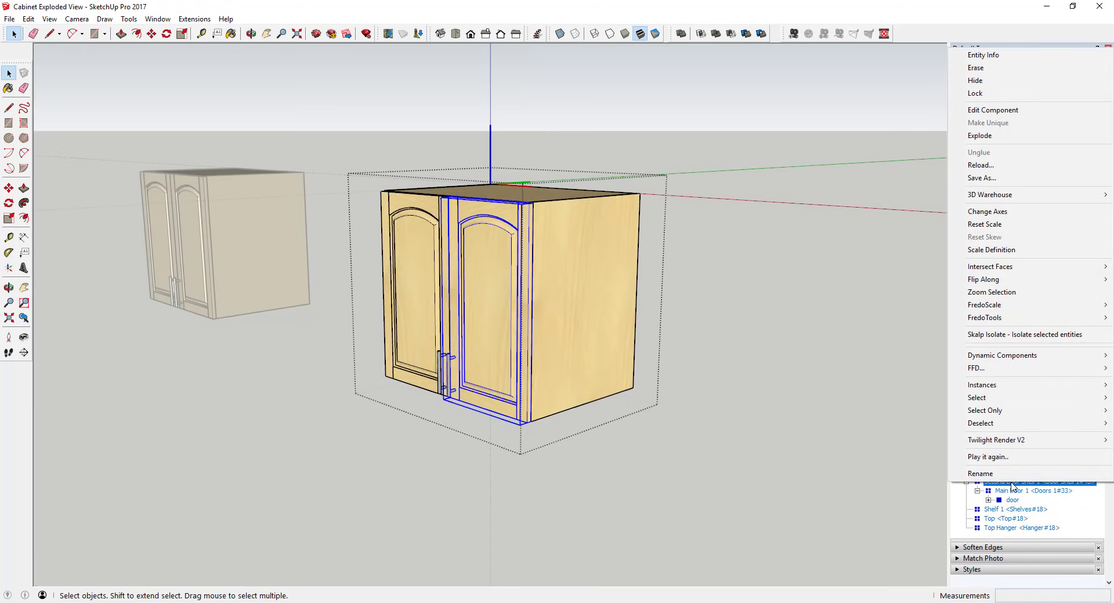
pyautogui.click(812, 402)
pyautogui.rightClick(813, 402)
pyautogui.click(835, 408)
pyautogui.click(473, 301)
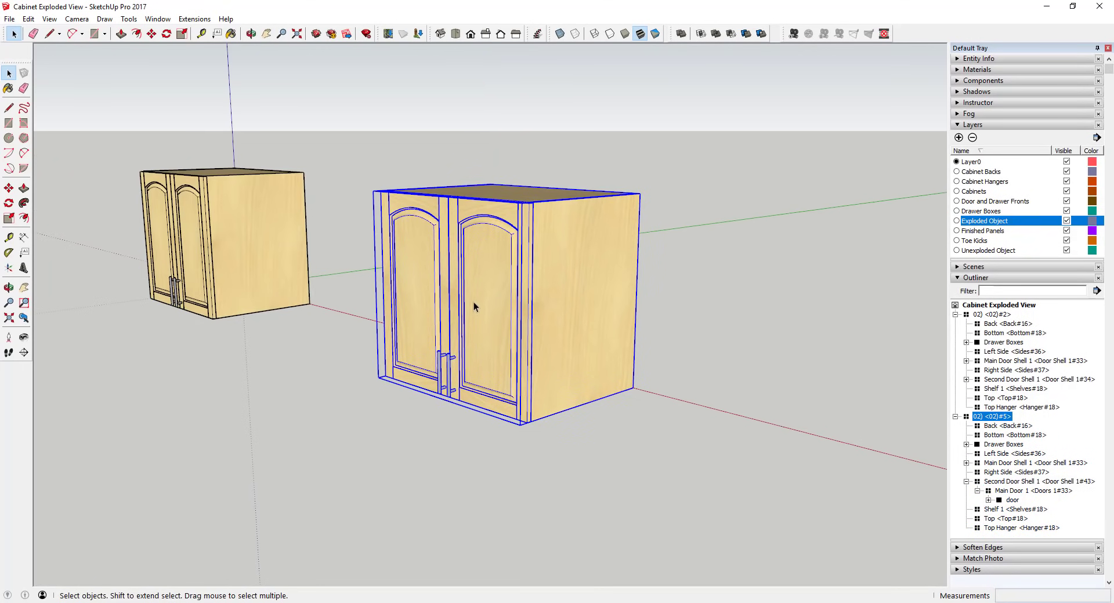
# Select both door shells inside the copied cabinet and move them together straight out from the cabinet front along the green axis
pyautogui.moveTo(498, 301); pyautogui.dragTo(396, 266, button='middle')
pyautogui.doubleClick(421, 286)
pyautogui.click(421, 280)
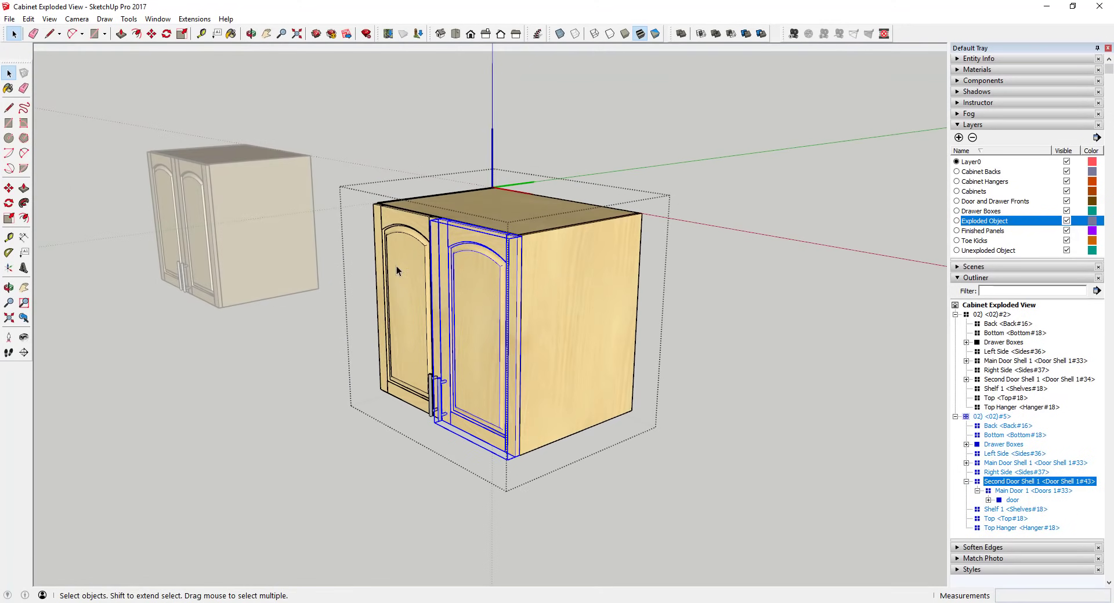
pyautogui.keyDown('shift'); pyautogui.click(396, 267); pyautogui.keyUp('shift')
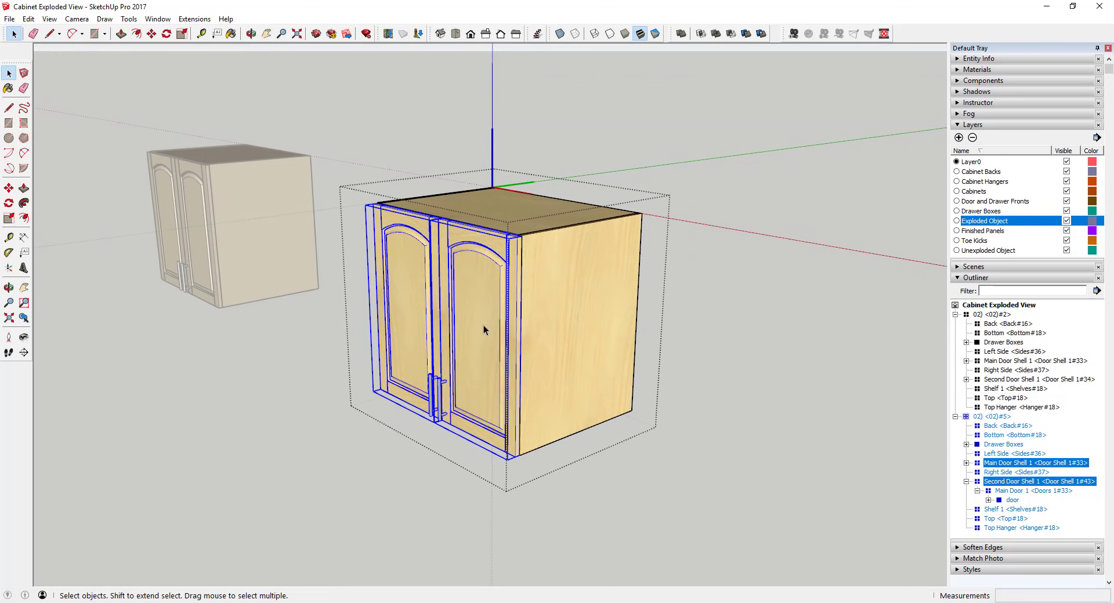
pyautogui.press('m')
pyautogui.click(471, 268)
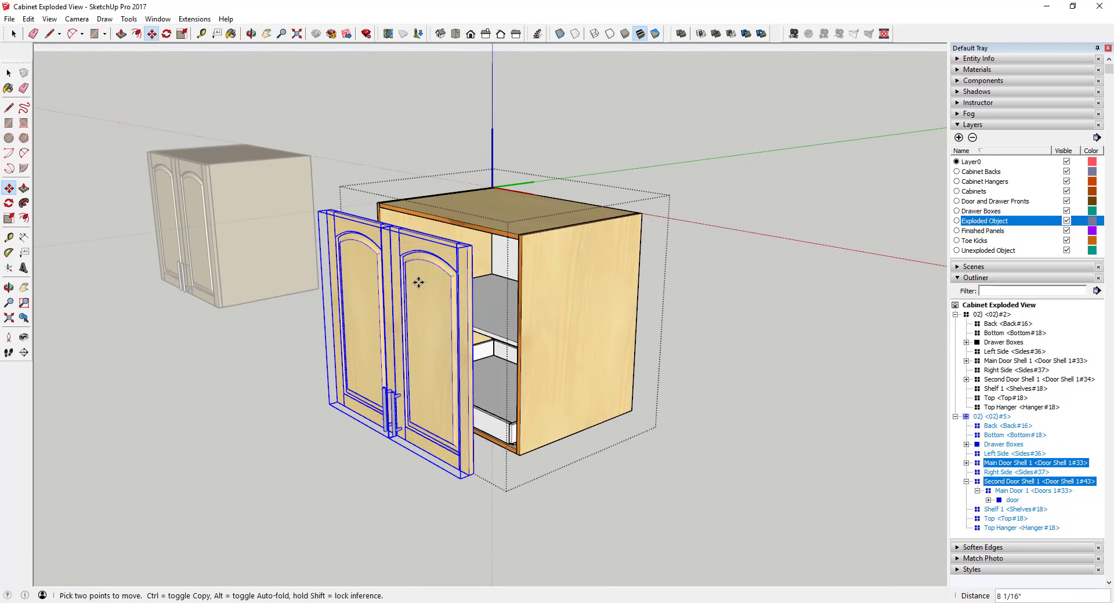
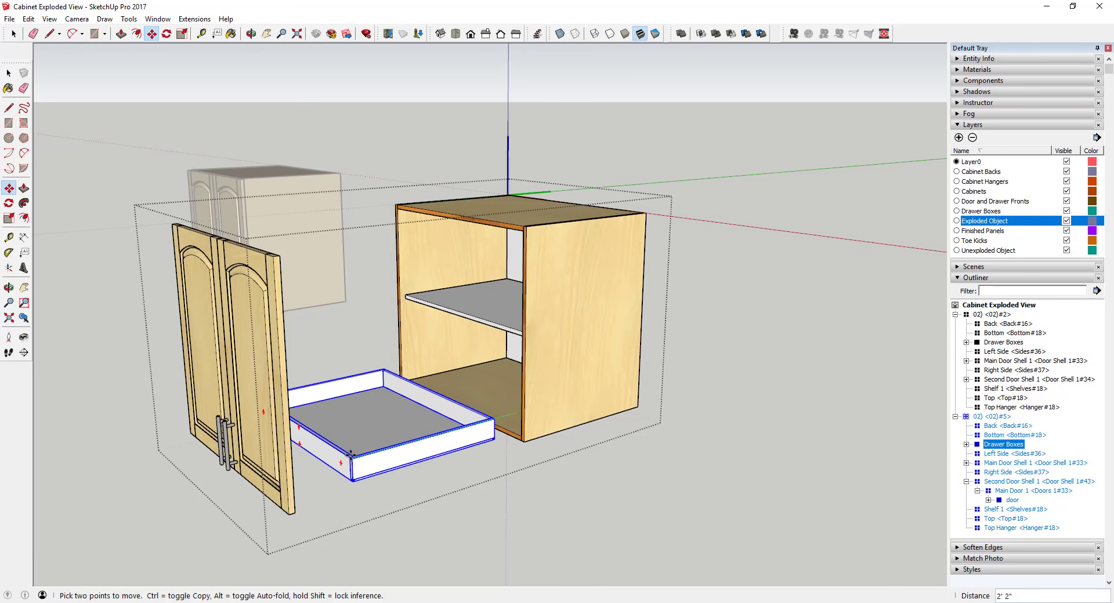
# Move the copied cabinet's Right Side panel about 1' 5" outward along the red axis
pyautogui.press('space')
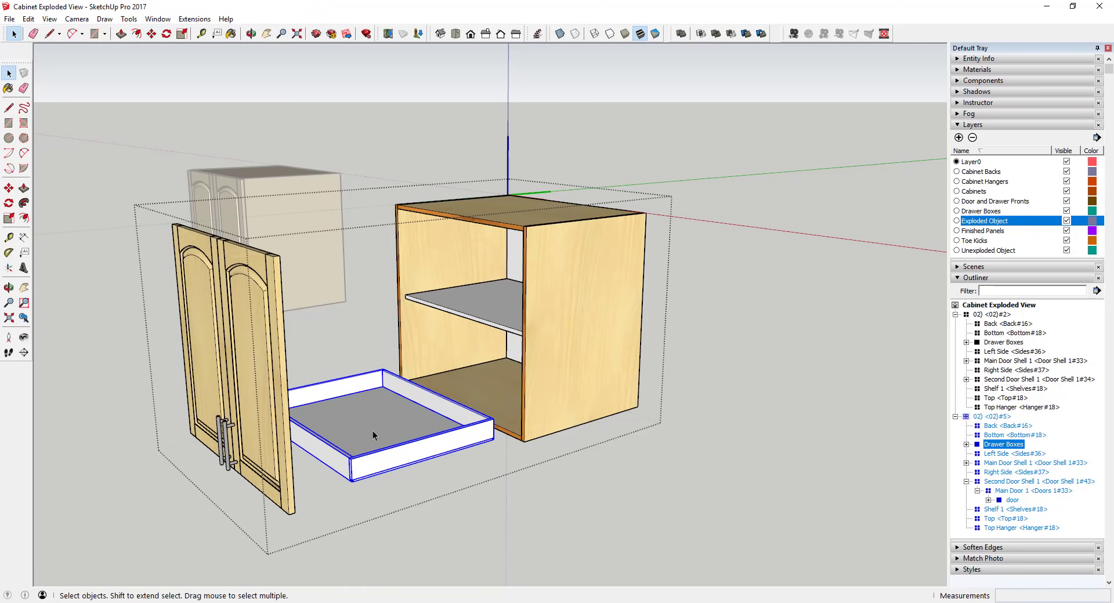
pyautogui.moveTo(412, 416); pyautogui.dragTo(366, 409, button='middle')
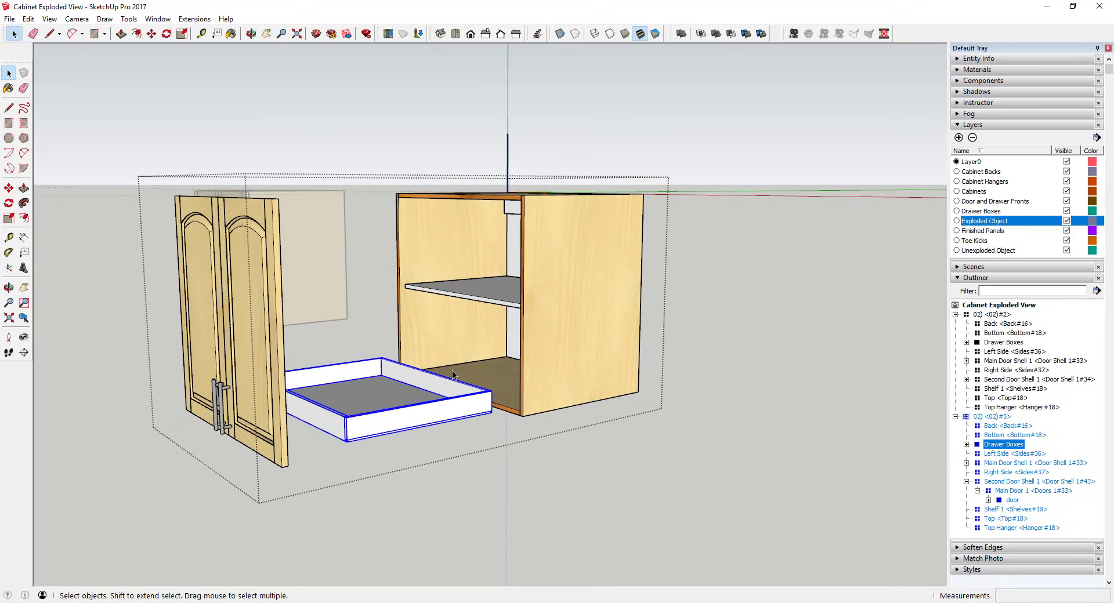
pyautogui.click(545, 346)
pyautogui.moveTo(545, 346); pyautogui.dragTo(561, 296, button='middle')
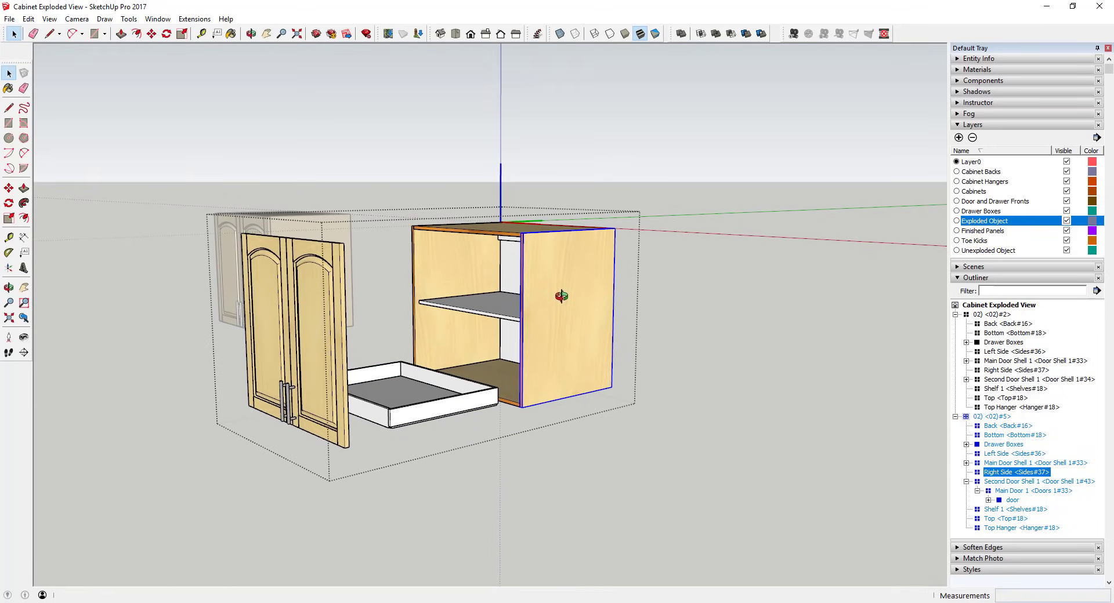
pyautogui.press('m')
pyautogui.click(561, 296)
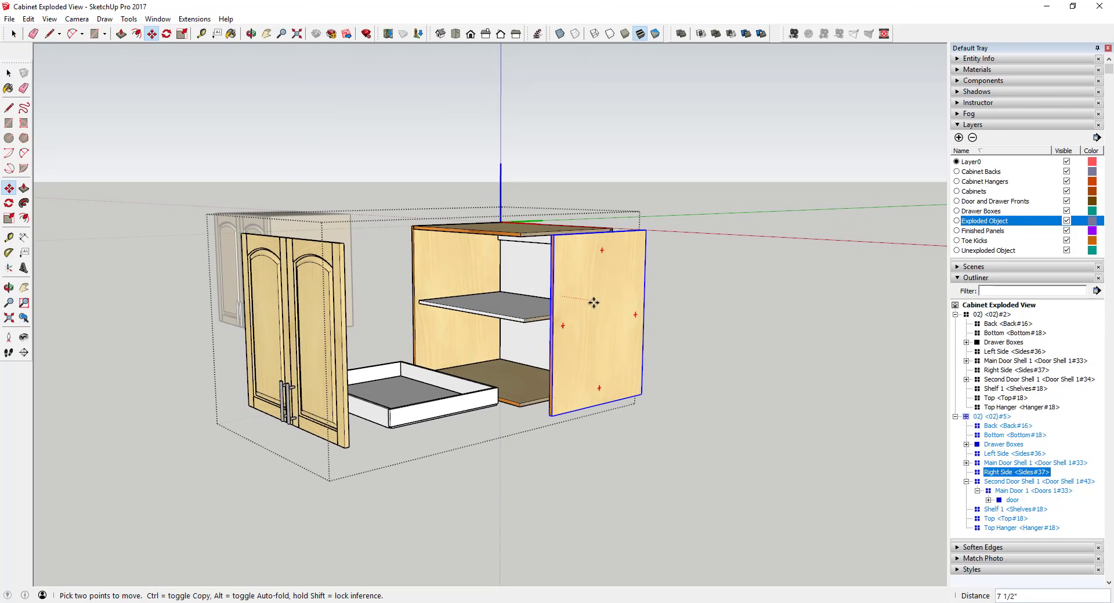
pyautogui.click(636, 311)
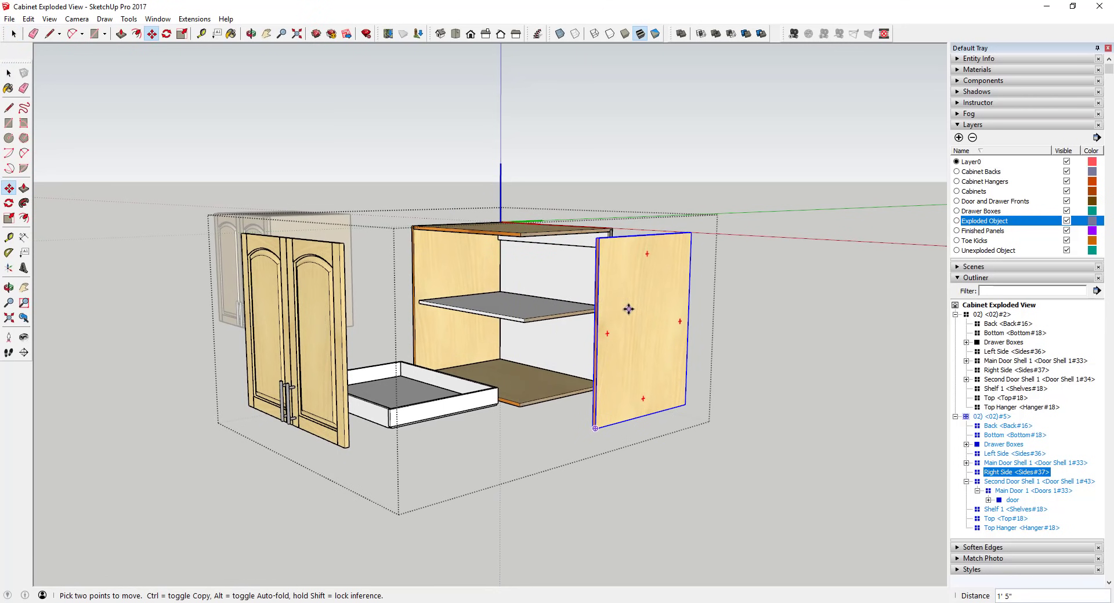
pyautogui.press('space')
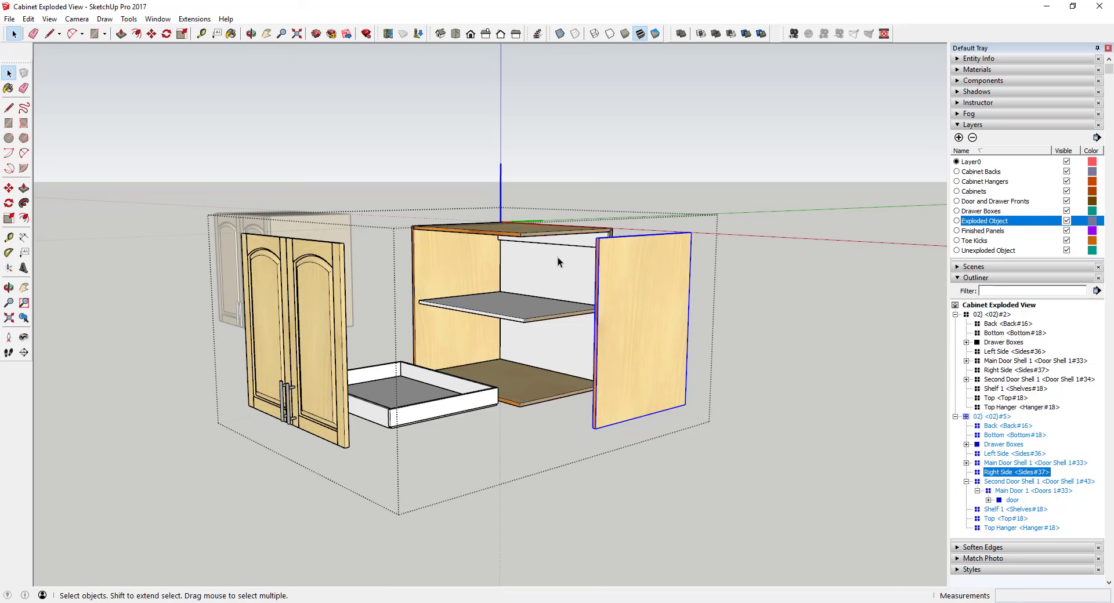
# Move the copied cabinet's Top panel straight up by about 7" along the blue axis
pyautogui.click(537, 235)
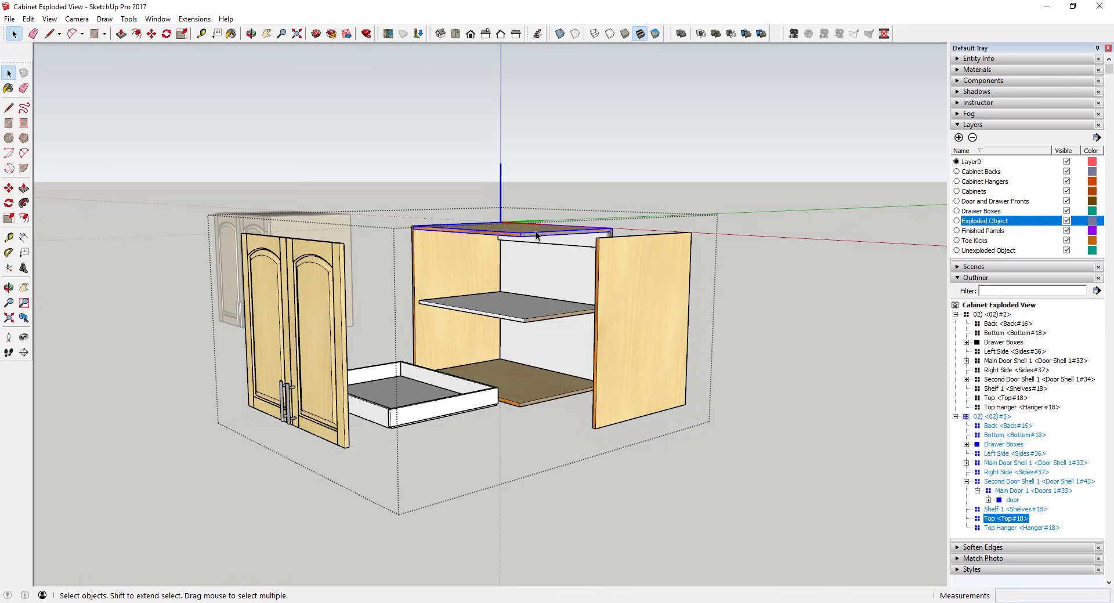
pyautogui.press('m')
pyautogui.click(520, 232)
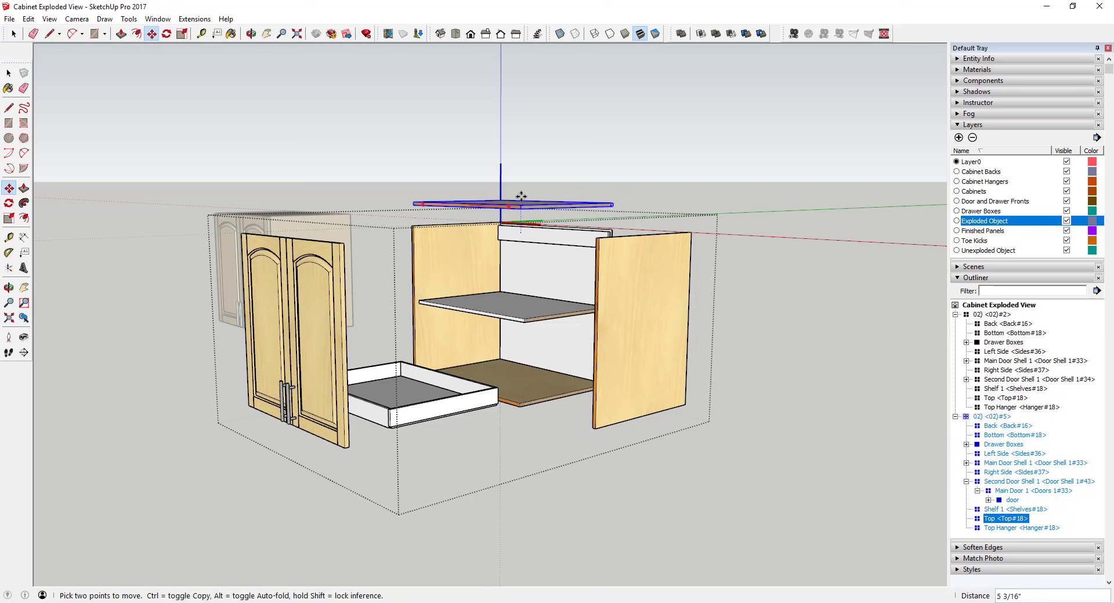
pyautogui.click(521, 187)
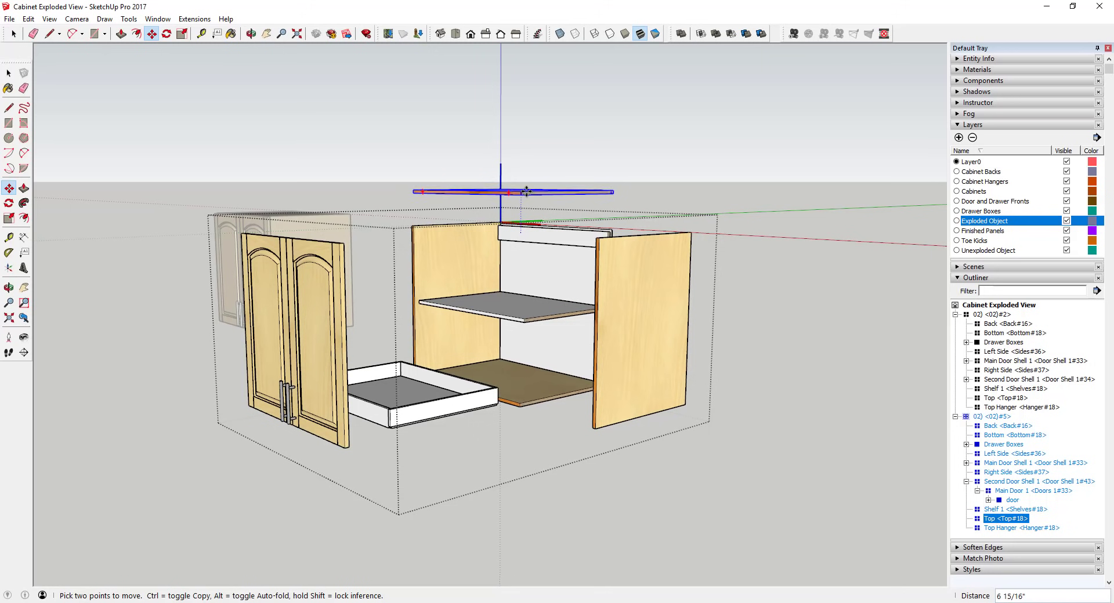
pyautogui.moveTo(521, 187); pyautogui.dragTo(511, 250, button='middle')
pyautogui.click(511, 249)
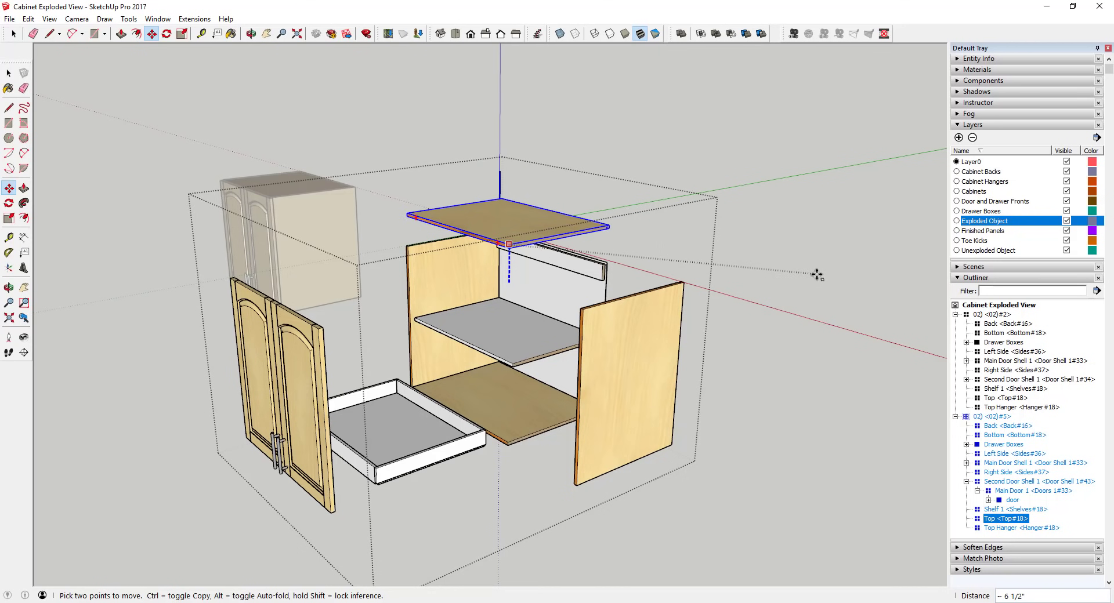
pyautogui.click(682, 284)
pyautogui.moveTo(681, 284); pyautogui.dragTo(542, 356, button='middle')
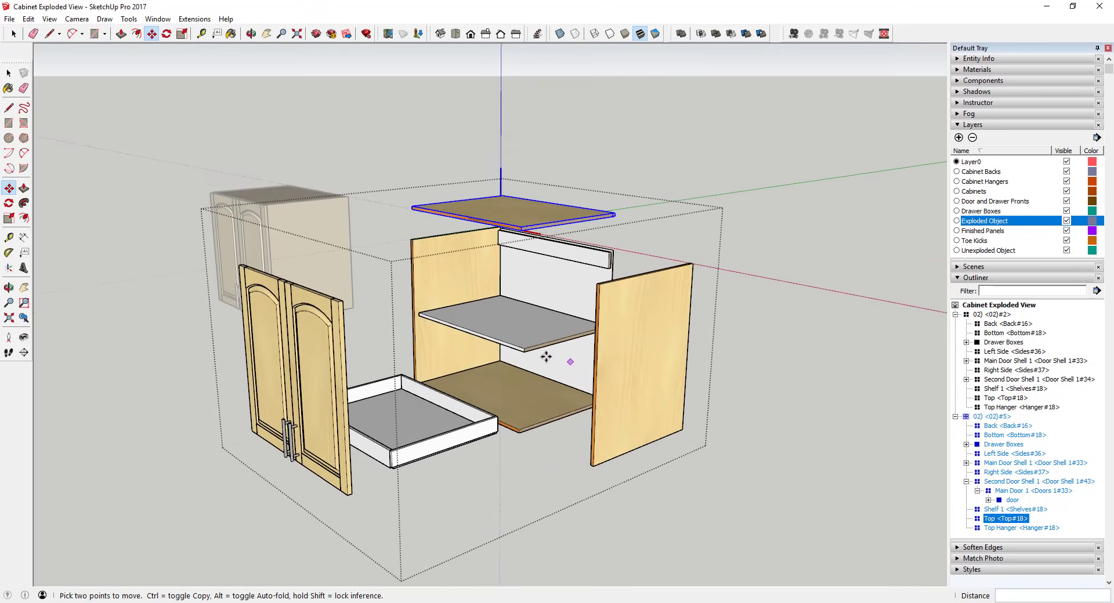
# Move the copied cabinet's Second Door Shell 1 about 11 1/8" further forward along the green axis, ahead of the other door
pyautogui.press('space')
pyautogui.scroll(1, 348, 359)
pyautogui.click(329, 348)
pyautogui.scroll(-3, 533, 280)
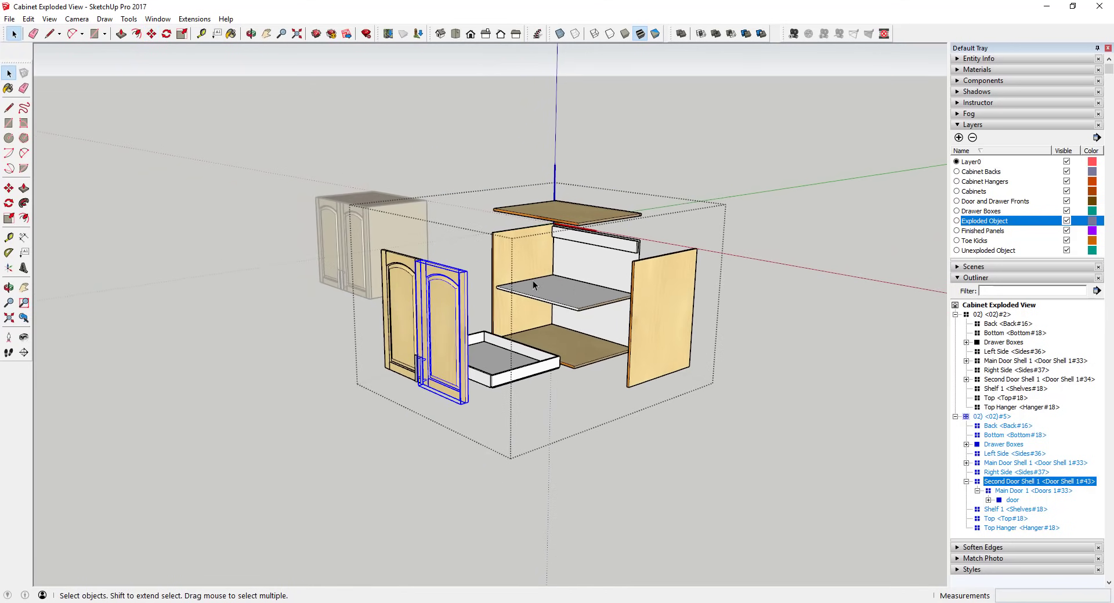
pyautogui.scroll(4, 573, 281)
pyautogui.doubleClick(369, 338)
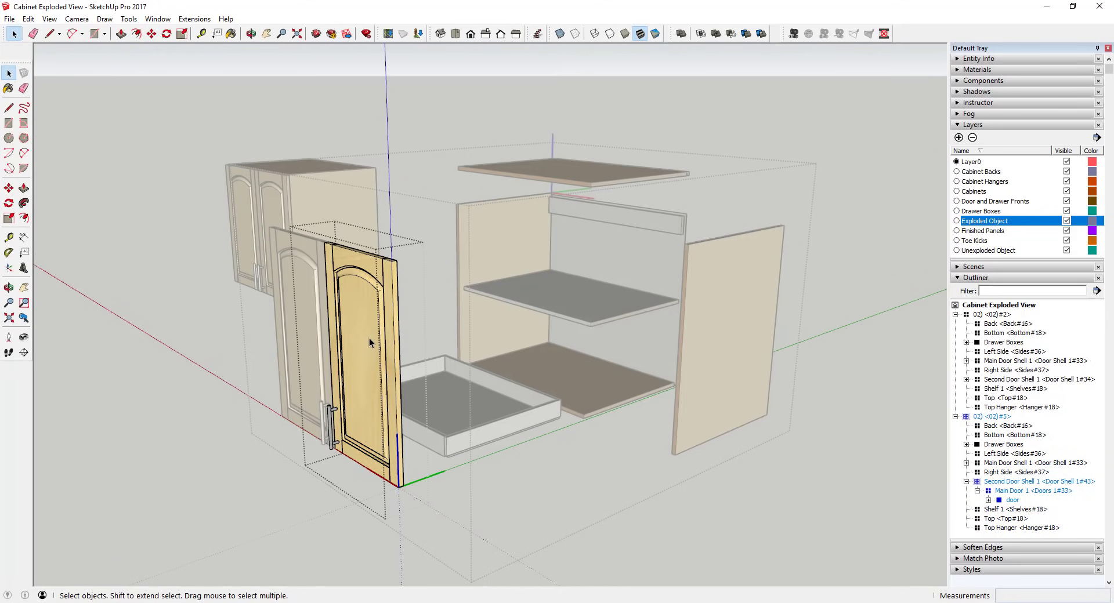
pyautogui.press('Escape')
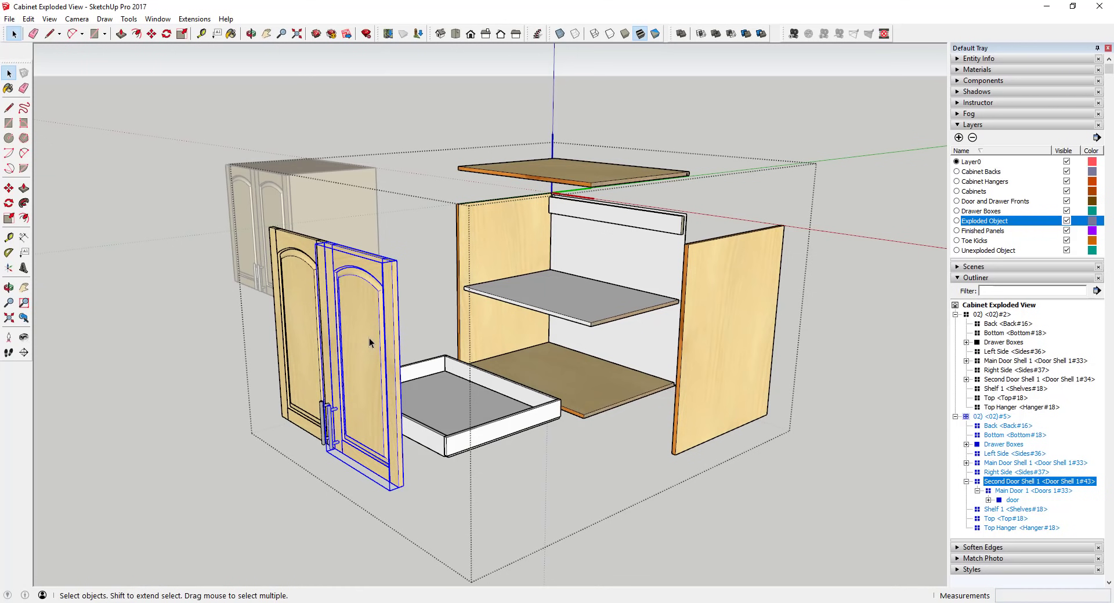
pyautogui.press('m')
pyautogui.click(369, 337)
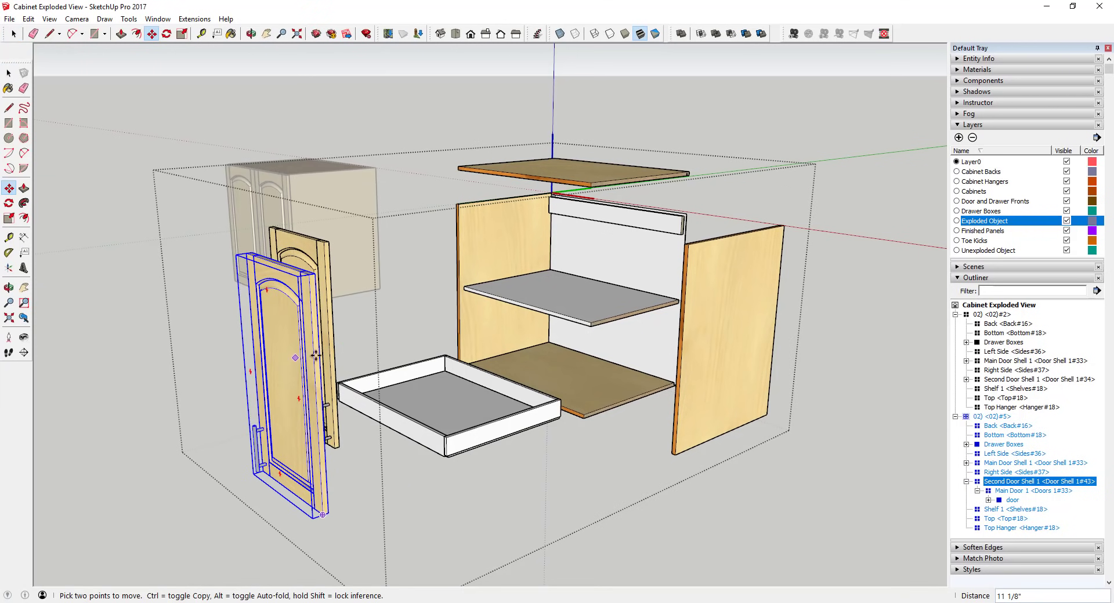
pyautogui.click(315, 355)
pyautogui.press('space')
# Open the pulled-forward Second Door Shell 1 for editing and make its nested Main Door 1 component unique
pyautogui.doubleClick(307, 339)
pyautogui.moveTo(307, 339); pyautogui.dragTo(511, 277, button='middle')
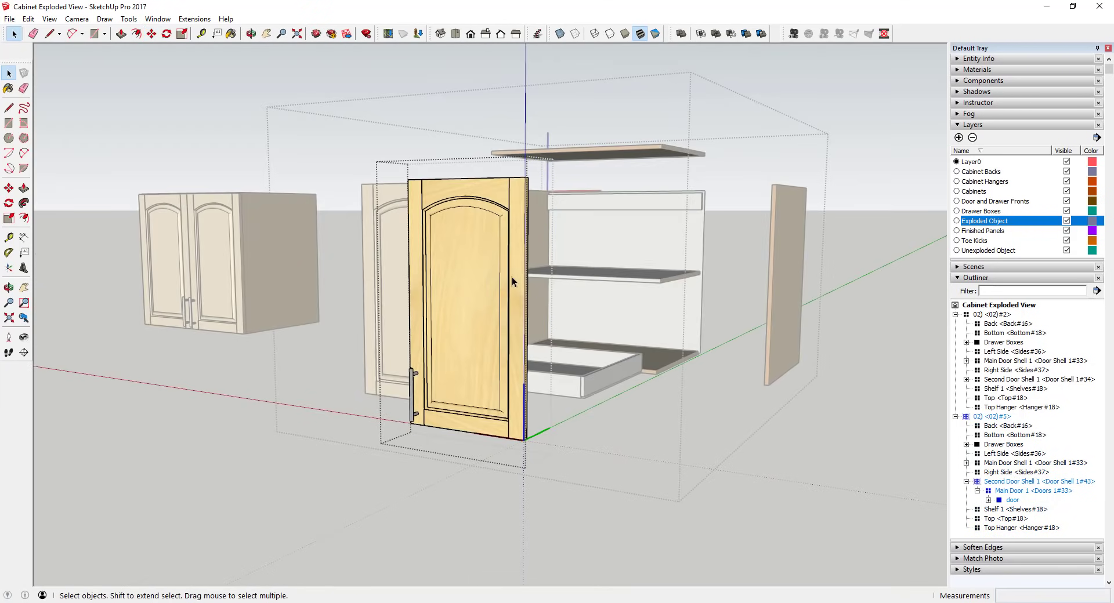
pyautogui.click(516, 281)
pyautogui.doubleClick(518, 282)
pyautogui.click(515, 282)
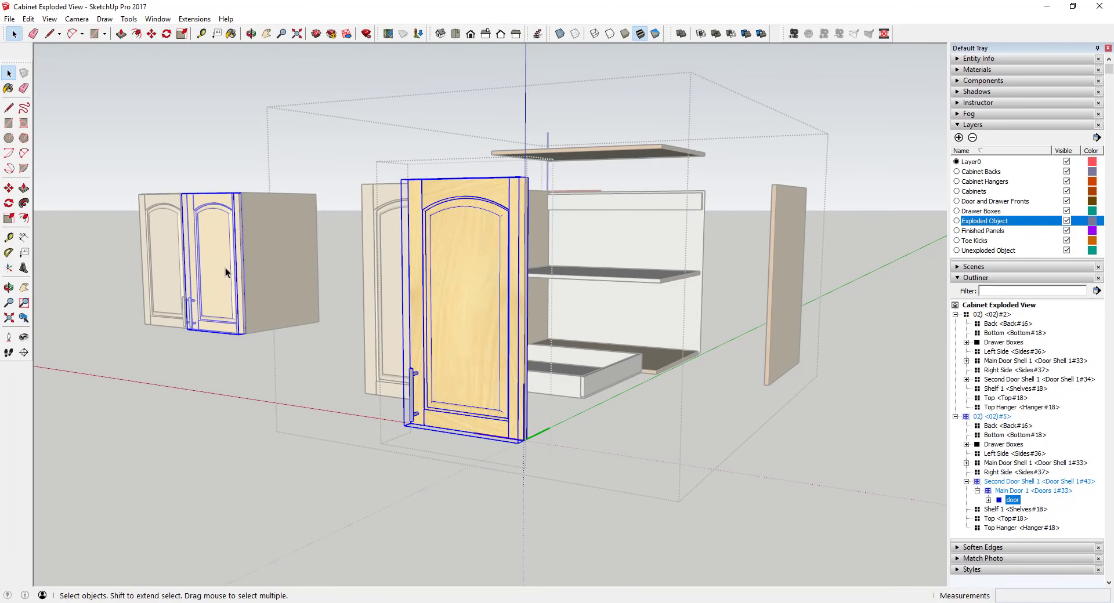
pyautogui.rightClick(1022, 492)
pyautogui.click(988, 131)
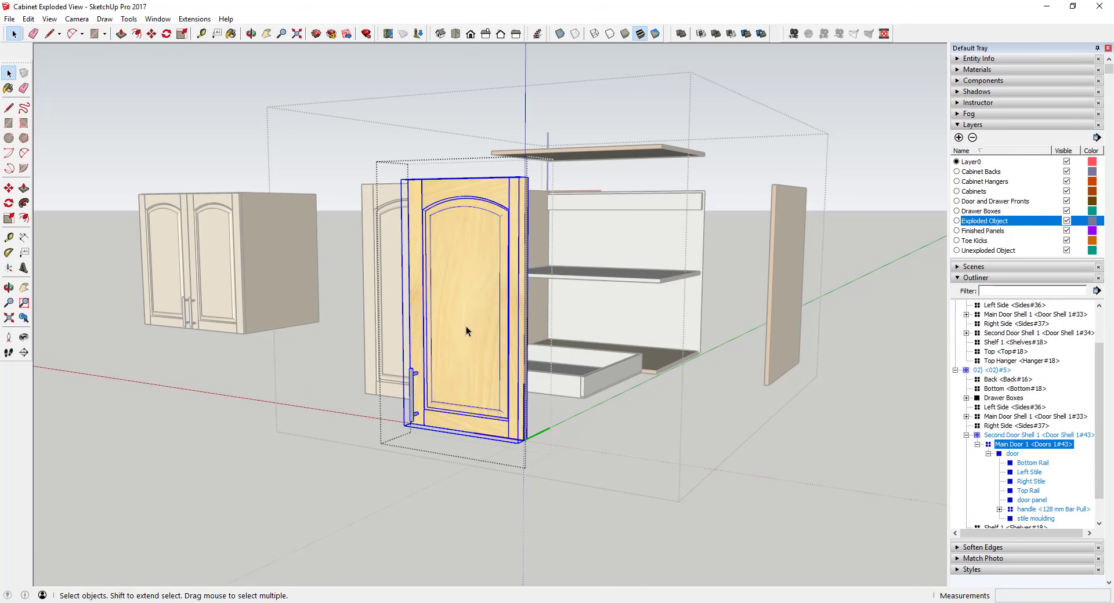
# Open the door group inside Main Door 1 and move its Left Stile outward from the door panel along the red axis
pyautogui.doubleClick(521, 327)
pyautogui.click(521, 327)
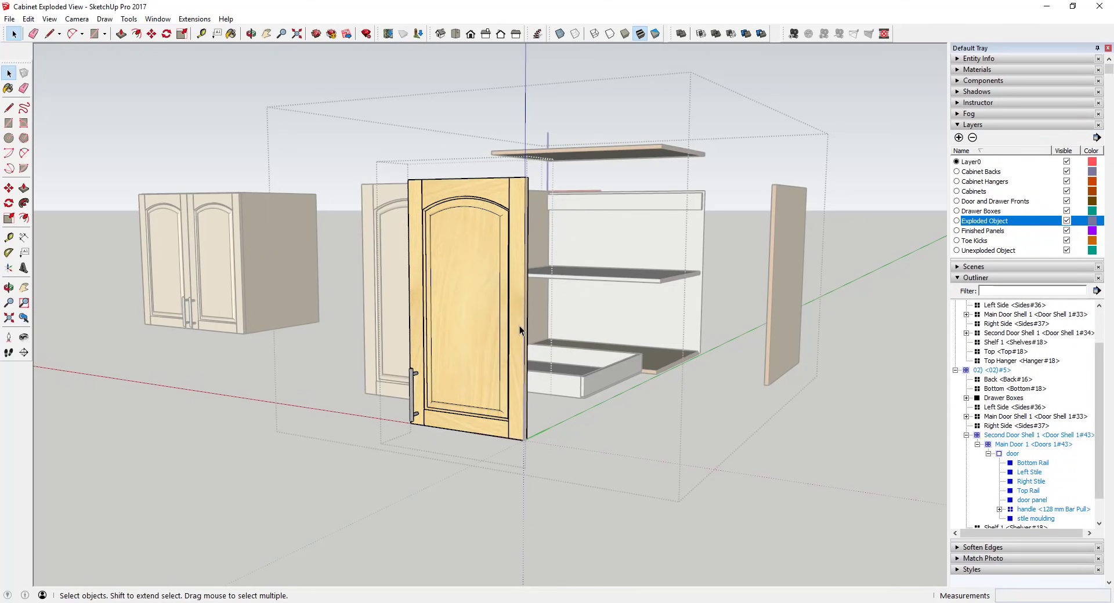
pyautogui.doubleClick(521, 326)
pyautogui.click(520, 327)
pyautogui.press('m')
pyautogui.click(521, 328)
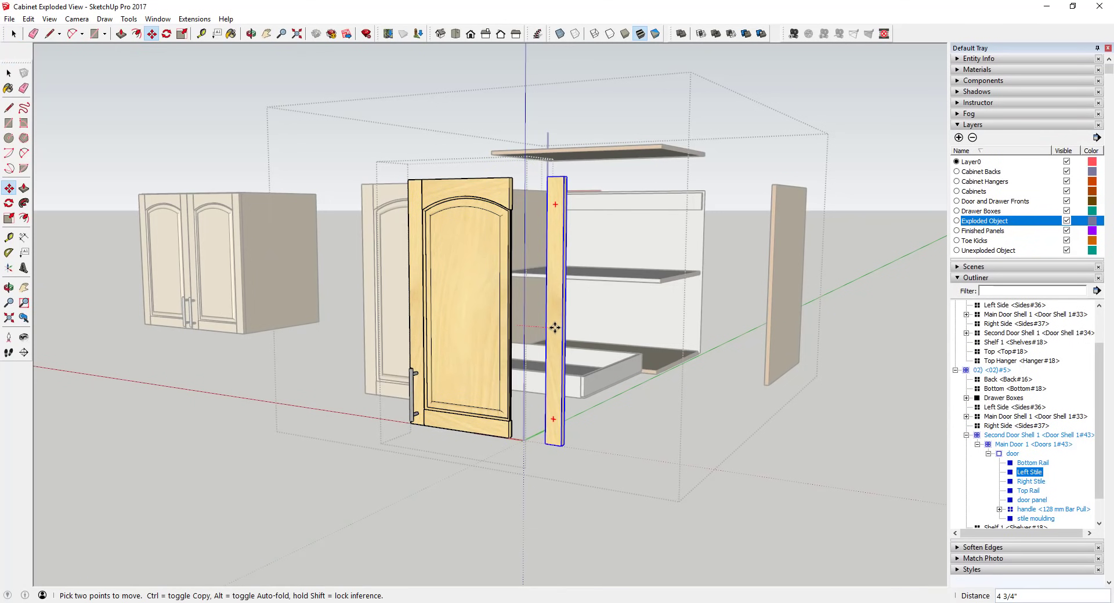
pyautogui.click(567, 328)
pyautogui.press('space')
# Move the door's Top Rail straight up, clear of the arched door panel
pyautogui.click(474, 187)
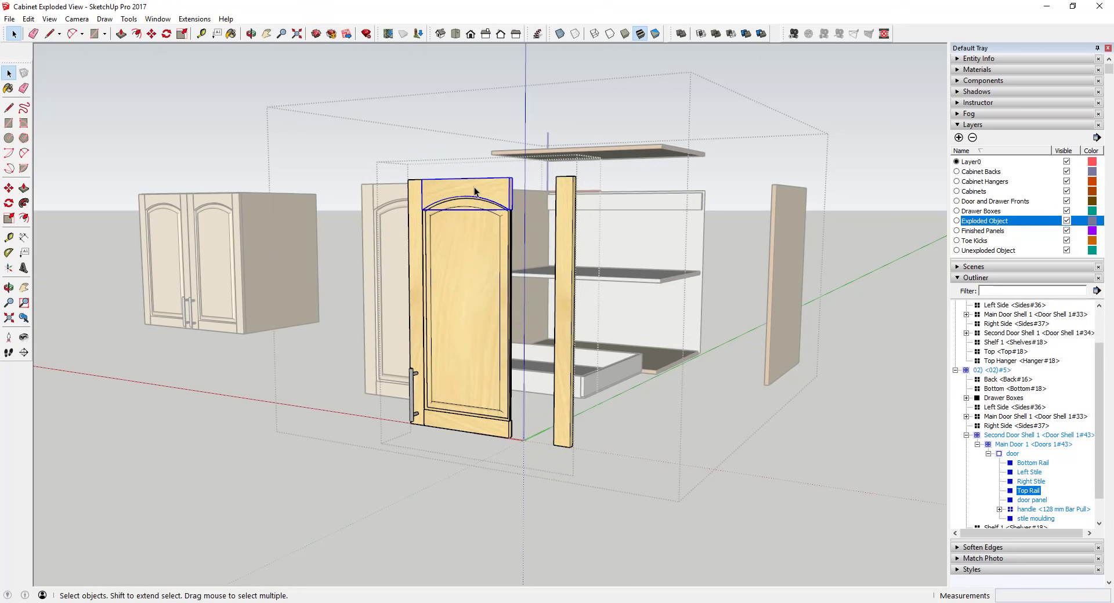
pyautogui.press('m')
pyautogui.click(474, 187)
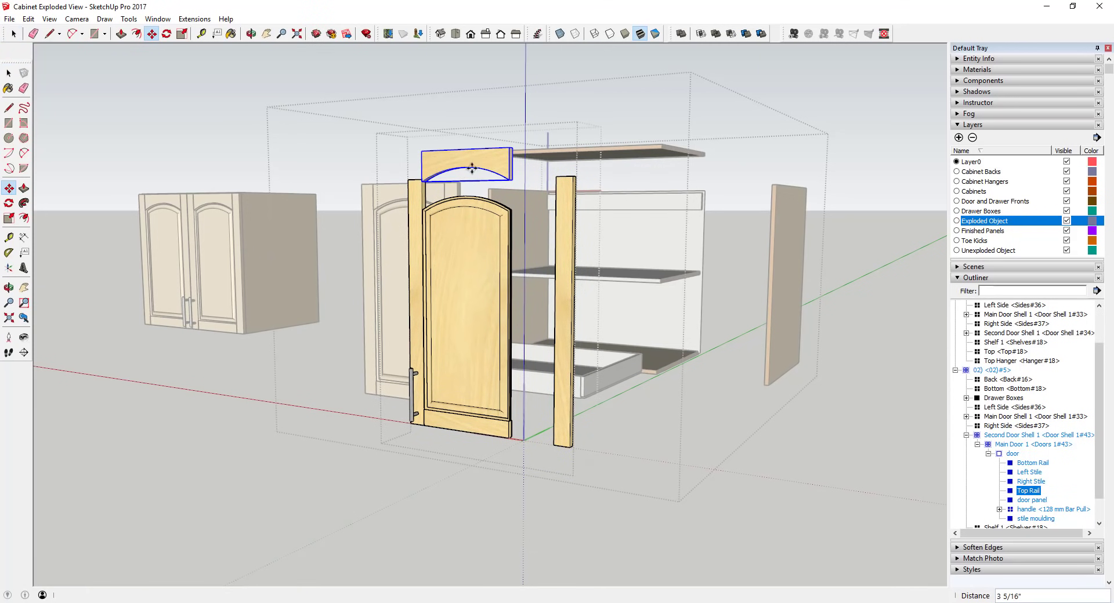
pyautogui.click(472, 156)
pyautogui.press('space')
# Move the door's Bottom Rail straight down, clear of the door panel
pyautogui.click(485, 425)
pyautogui.press('m')
pyautogui.click(485, 425)
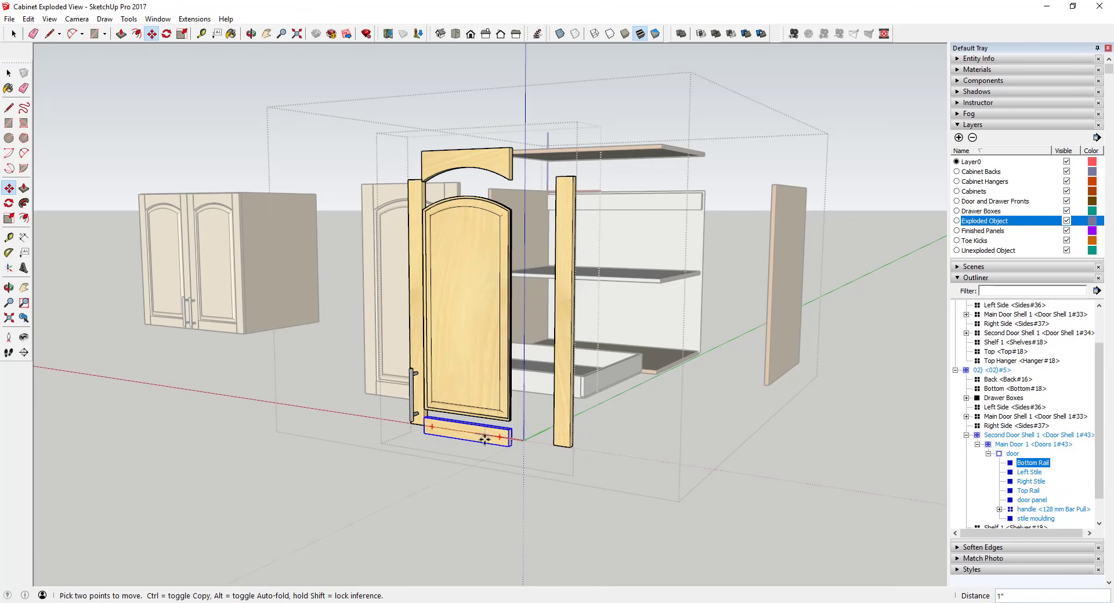
pyautogui.click(485, 456)
pyautogui.press('space')
# Move the door's Right Stile together with the handle about 6" outward from the door panel along the red axis
pyautogui.click(416, 324)
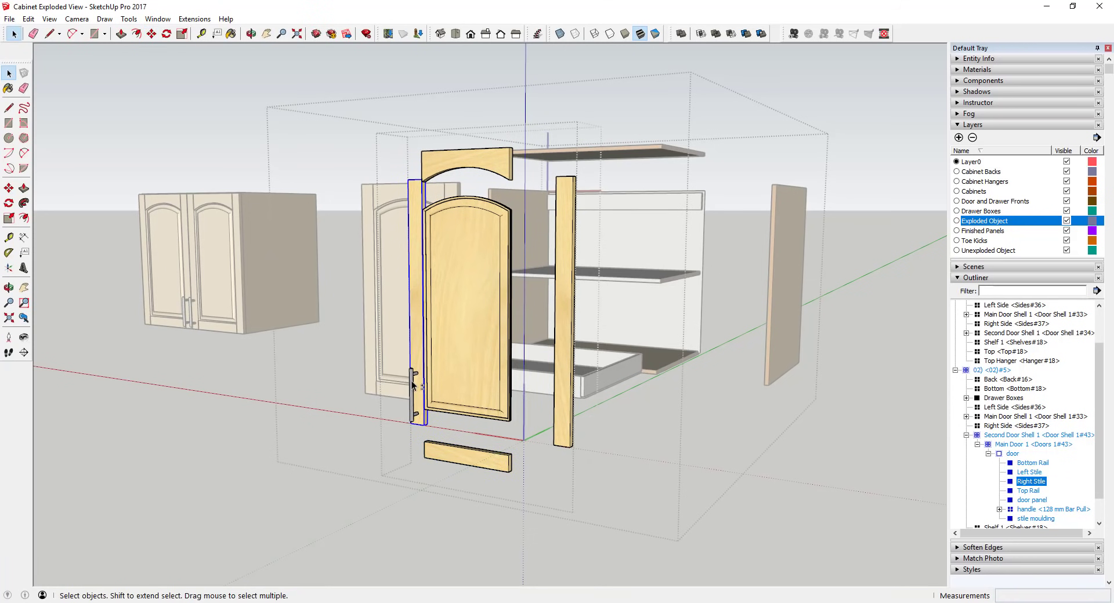
pyautogui.keyDown('shift'); pyautogui.click(413, 377); pyautogui.keyUp('shift')
pyautogui.press('m')
pyautogui.click(416, 335)
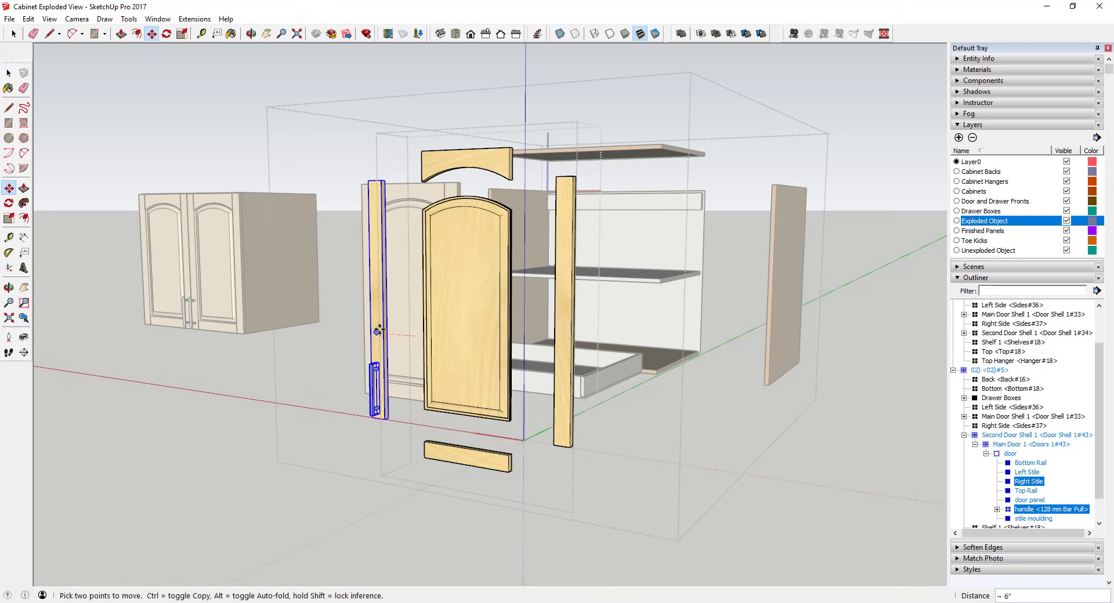
pyautogui.click(380, 331)
pyautogui.press('space')
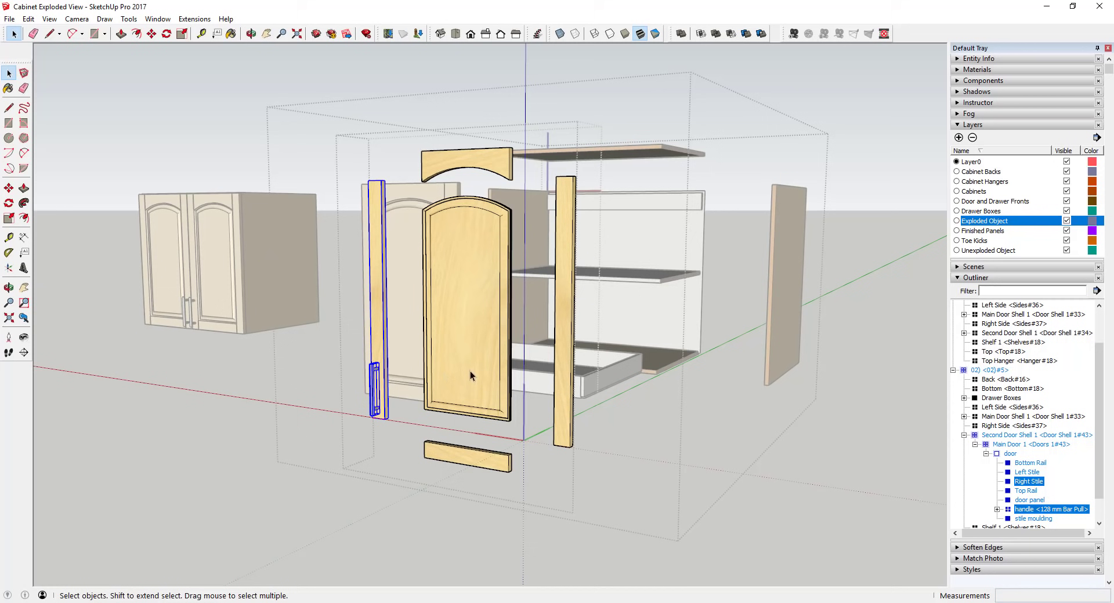
# Move the bar-pull handle about 5 1/4" forward, away from the Right Stile
pyautogui.click(371, 396)
pyautogui.press('m')
pyautogui.click(372, 397)
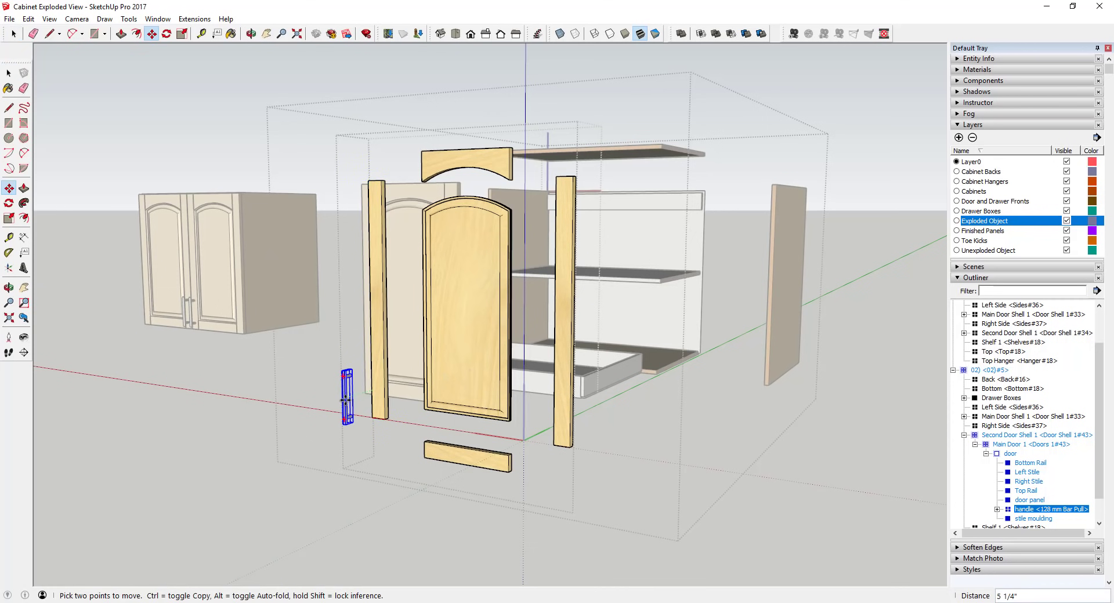
pyautogui.click(346, 400)
pyautogui.press('space')
pyautogui.moveTo(345, 400); pyautogui.dragTo(423, 446, button='middle')
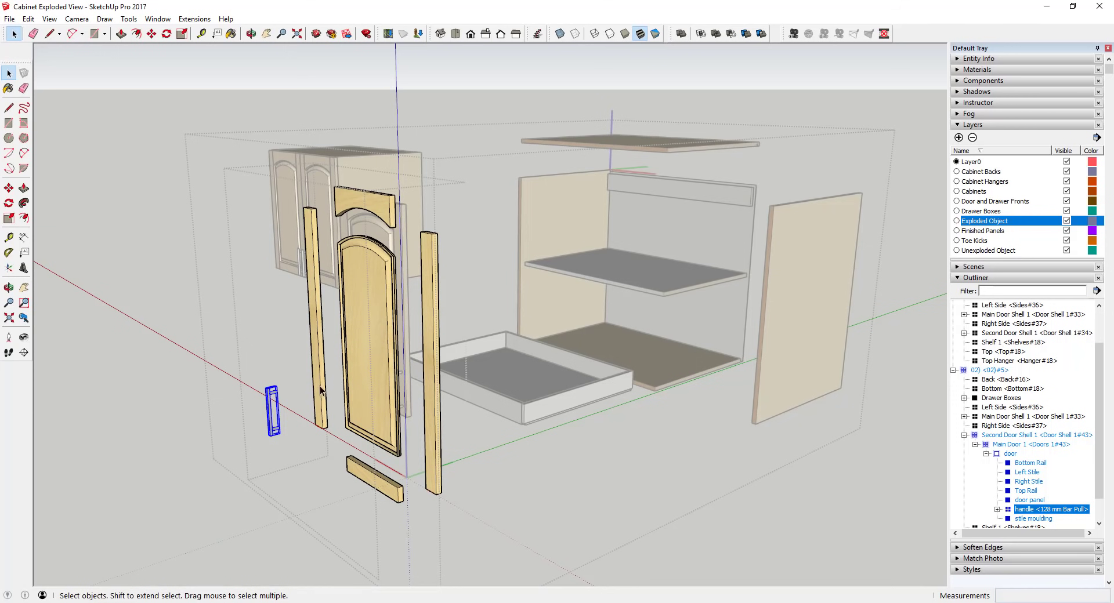
# Leave the nested door and cabinet components to return to the full model
pyautogui.click(560, 482)
pyautogui.moveTo(566, 480); pyautogui.dragTo(686, 489, button='middle')
pyautogui.click(743, 461)
pyautogui.moveTo(742, 461); pyautogui.dragTo(848, 485, button='middle')
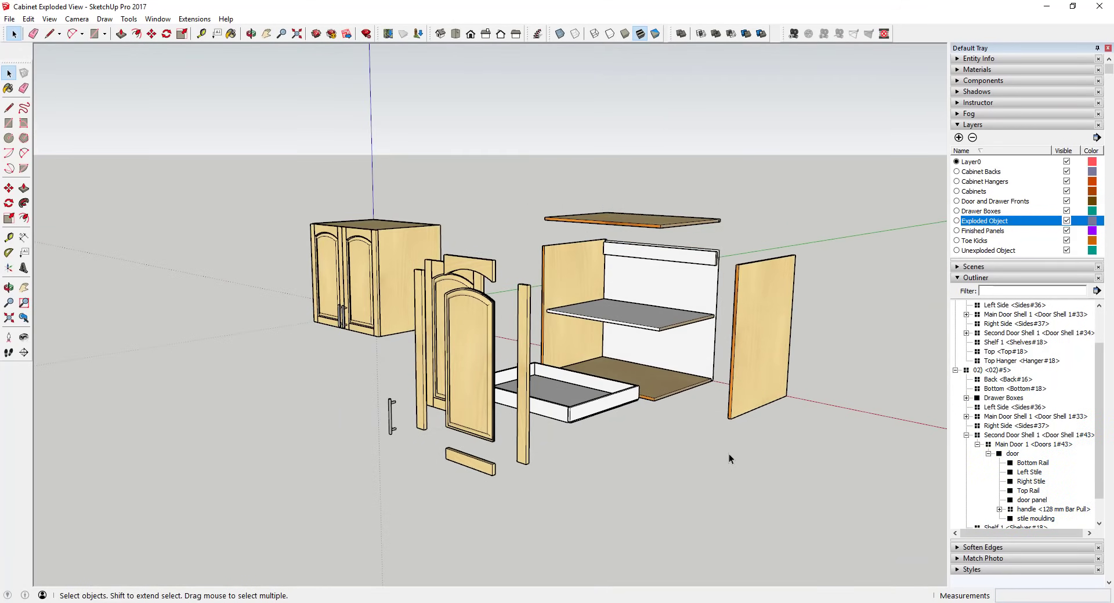
# Hide the Unexploded Object layer and inspect the exploded cabinet from several sides
pyautogui.moveTo(728, 453)
pyautogui.mouseDown(button='middle')
pyautogui.moveTo(757, 449)
pyautogui.moveTo(718, 450)
pyautogui.mouseUp(button='middle')
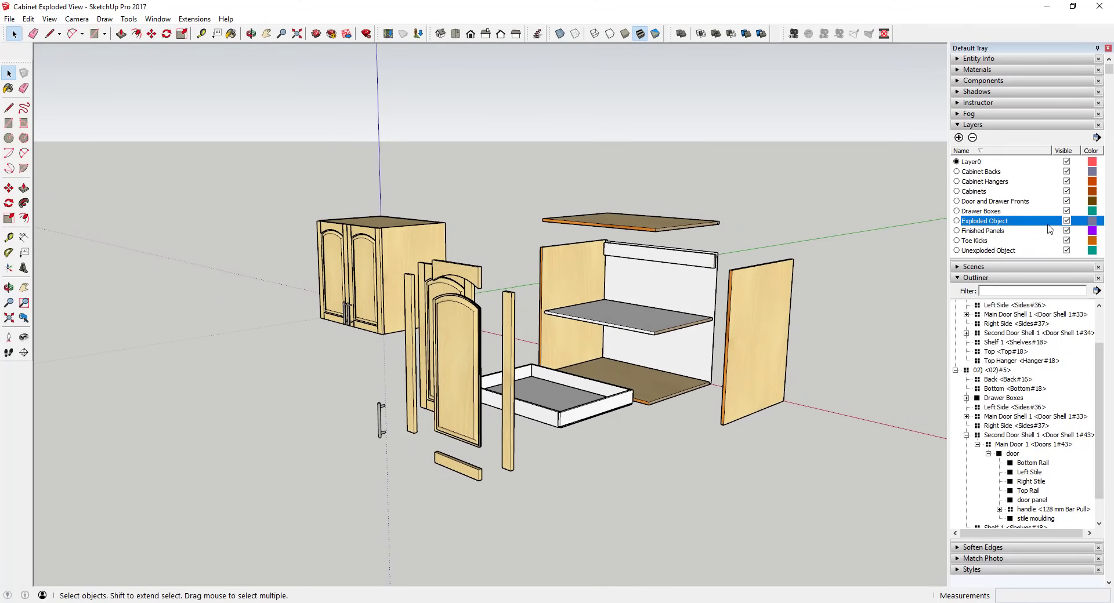
pyautogui.scroll(5, 689, 312)
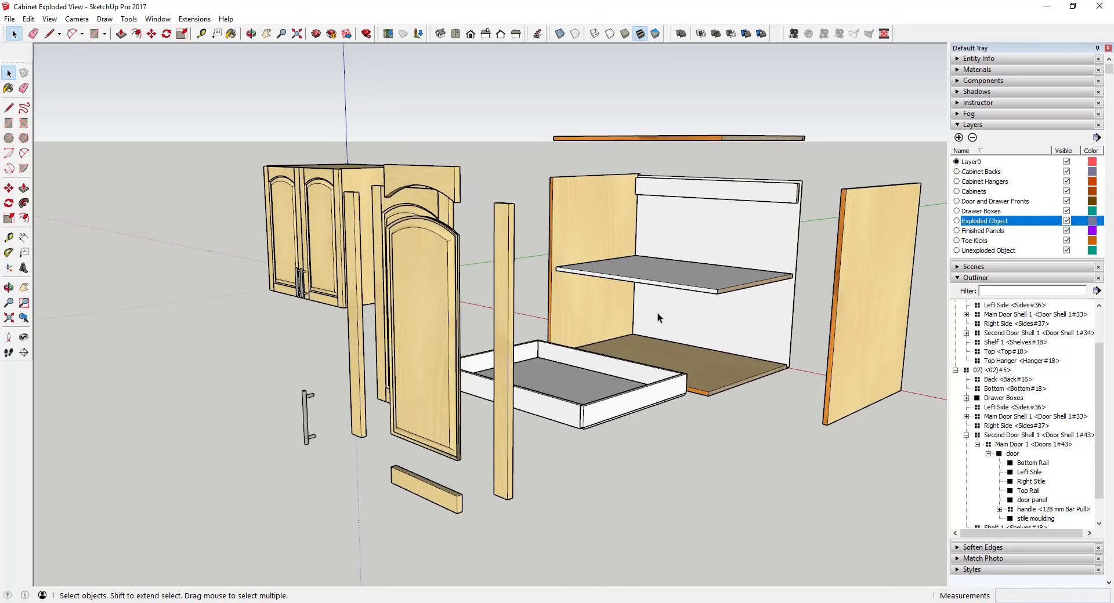
pyautogui.scroll(-2, 553, 319)
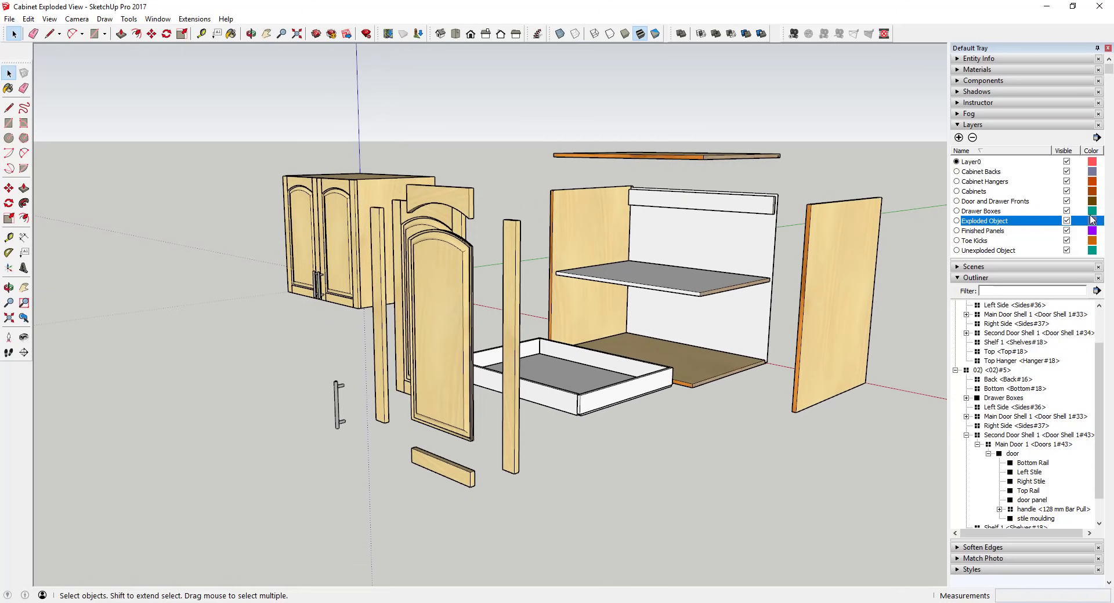
pyautogui.click(1066, 251)
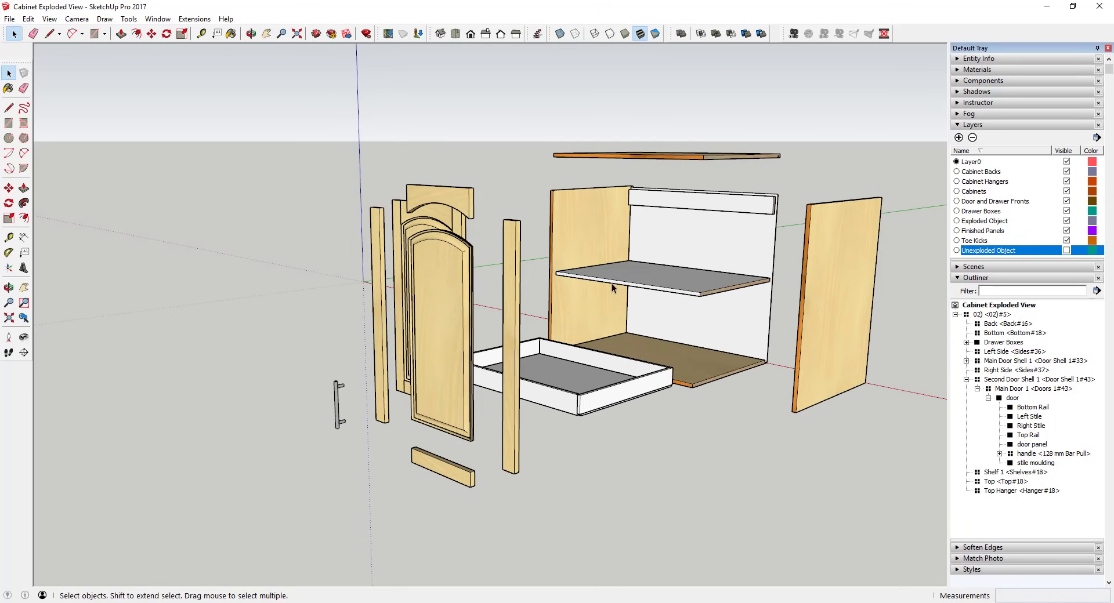
pyautogui.moveTo(612, 287)
pyautogui.mouseDown(button='middle')
pyautogui.moveTo(1094, 296)
pyautogui.moveTo(515, 190)
pyautogui.moveTo(522, 169)
pyautogui.moveTo(600, 283)
pyautogui.mouseUp(button='middle')
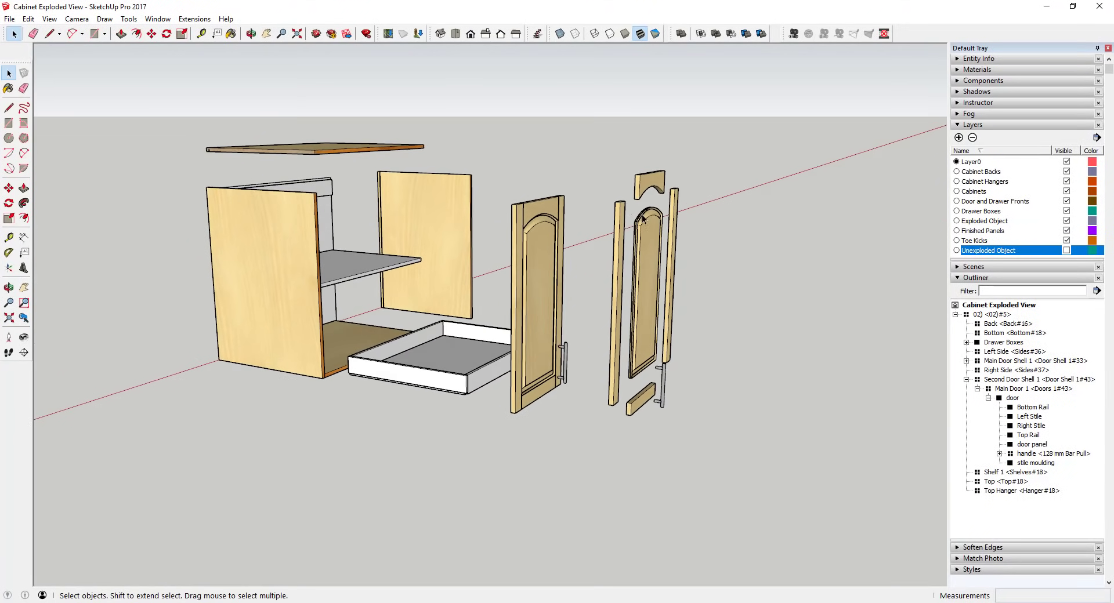
pyautogui.scroll(-1, 642, 218)
pyautogui.moveTo(690, 218); pyautogui.dragTo(546, 222, button='middle')
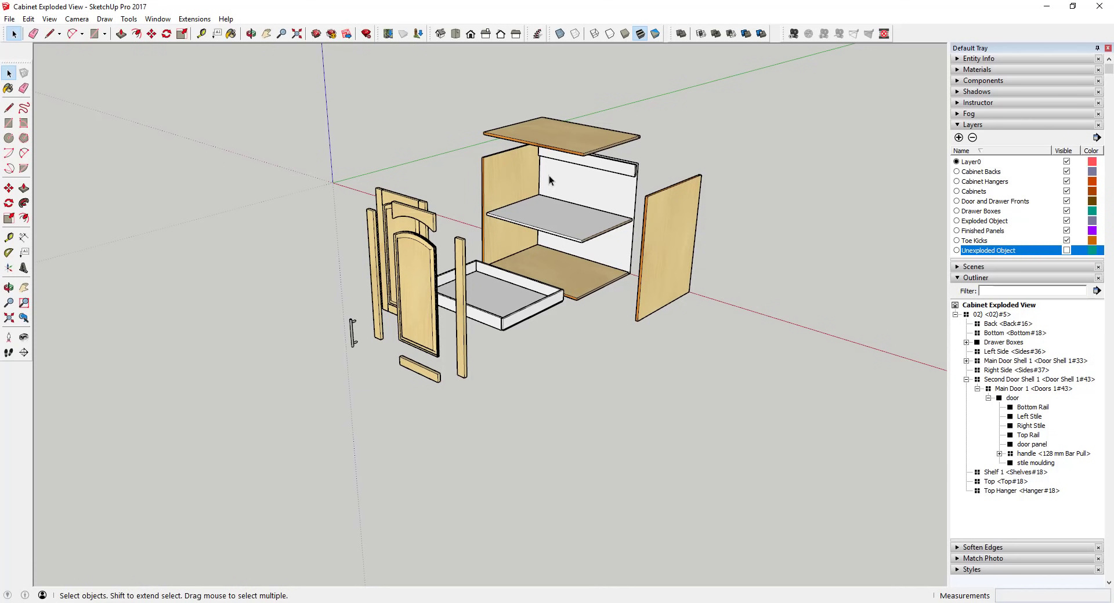
# Add guide lines along the red axis from the shelf's front and rear corners to the exploded Right Side panel
pyautogui.click(9, 237)
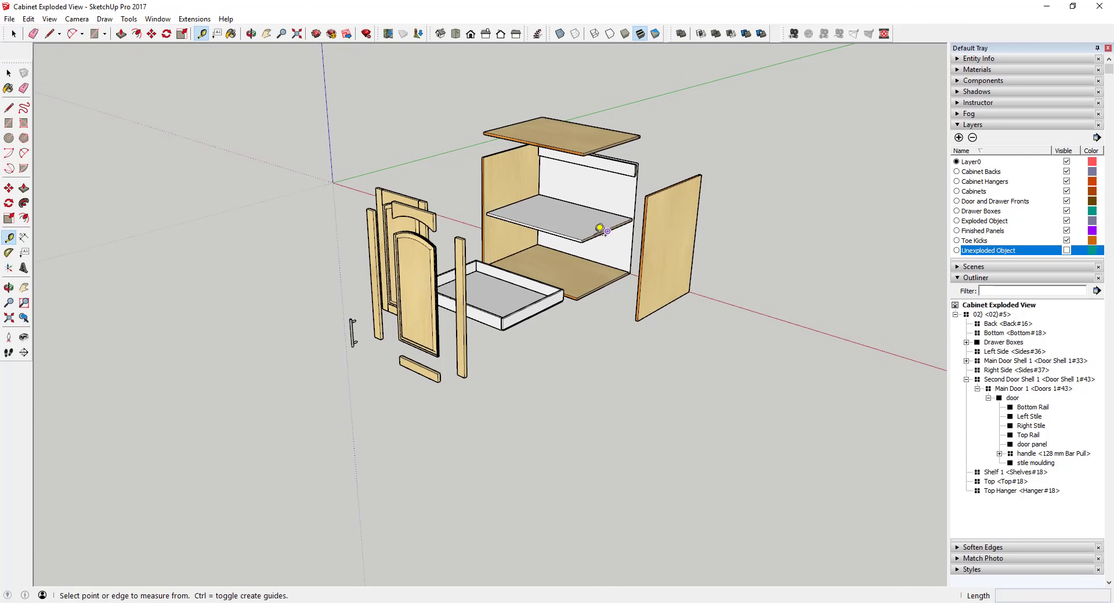
pyautogui.scroll(3, 600, 228)
pyautogui.click(577, 242)
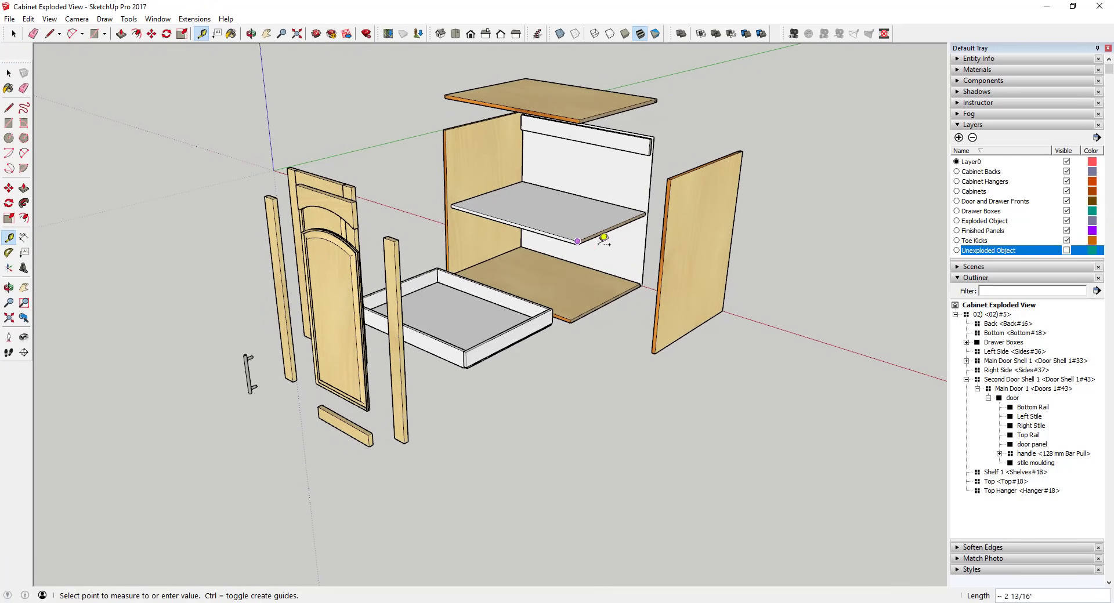
pyautogui.click(666, 267)
pyautogui.moveTo(654, 243); pyautogui.dragTo(777, 186, button='middle')
pyautogui.scroll(4, 628, 199)
pyautogui.click(606, 196)
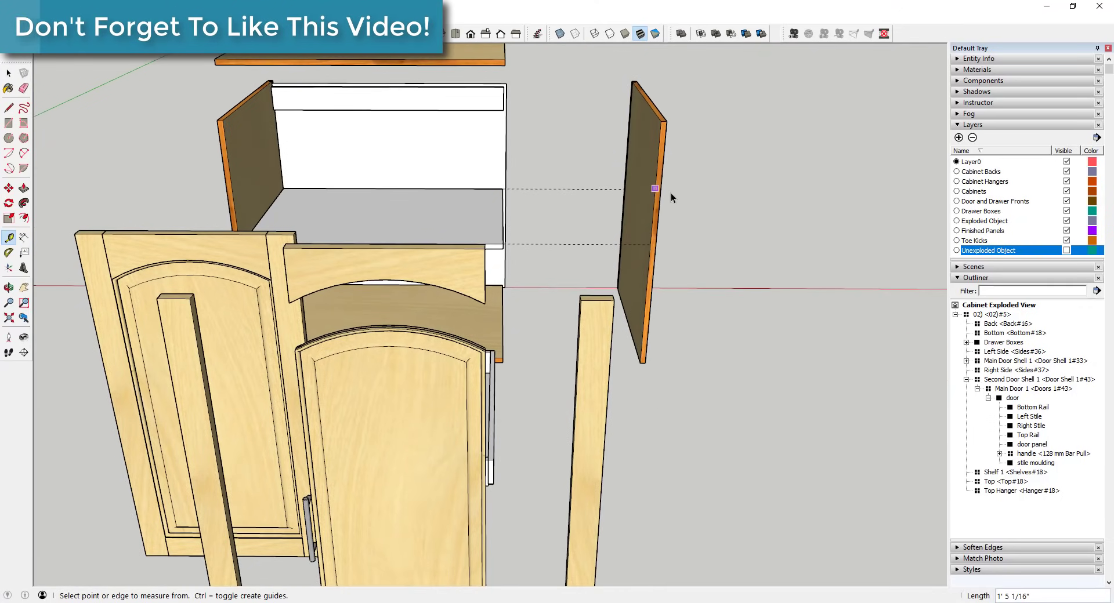
pyautogui.moveTo(654, 189); pyautogui.dragTo(508, 192, button='middle')
pyautogui.press('space')
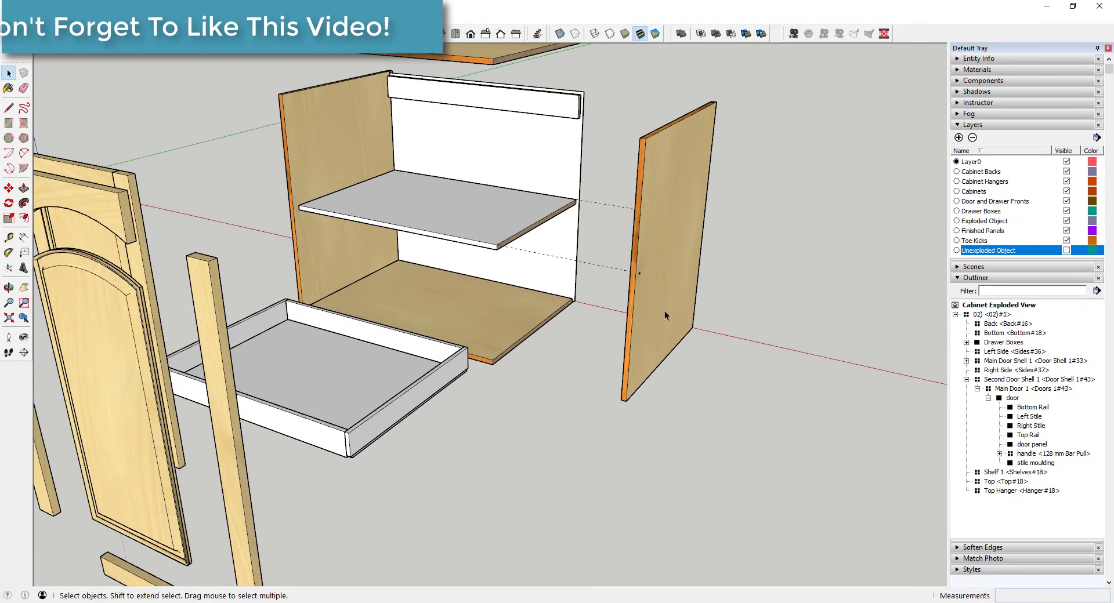
pyautogui.scroll(-5, 569, 247)
pyautogui.moveTo(568, 247); pyautogui.dragTo(603, 335, button='middle')
pyautogui.scroll(5, 553, 301)
pyautogui.scroll(-2, 586, 298)
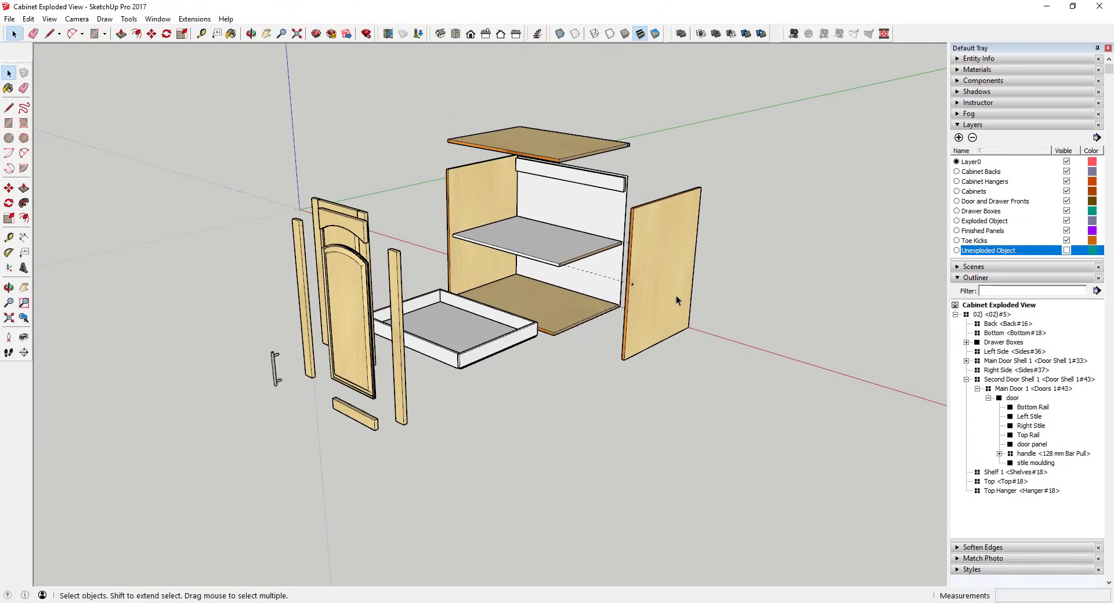
pyautogui.scroll(-1, 638, 288)
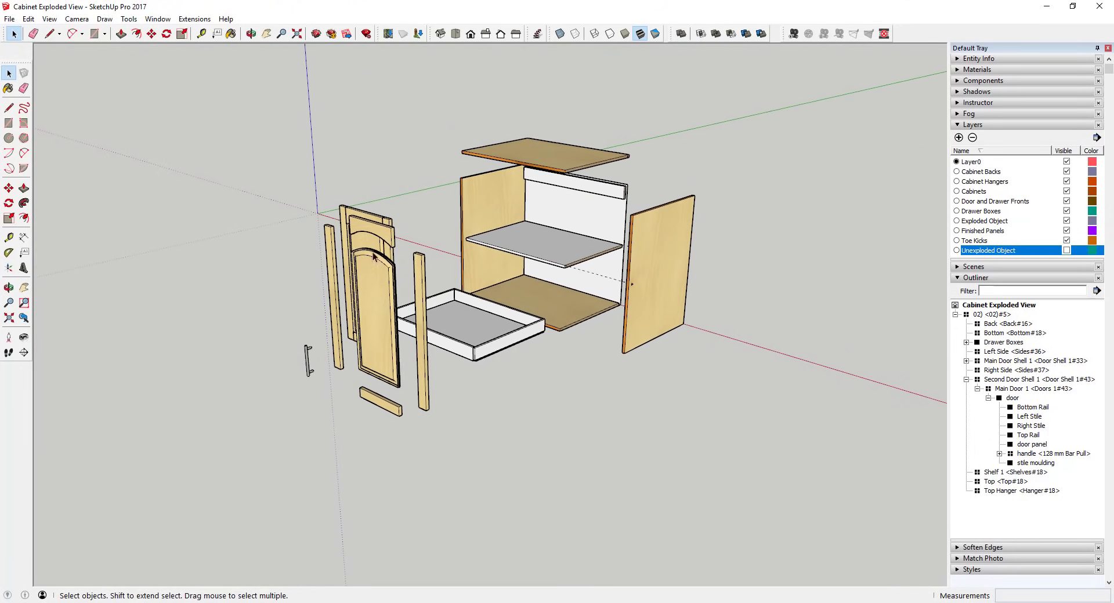
# Measure distances between points on the outer face of the Right Side panel
pyautogui.click(9, 237)
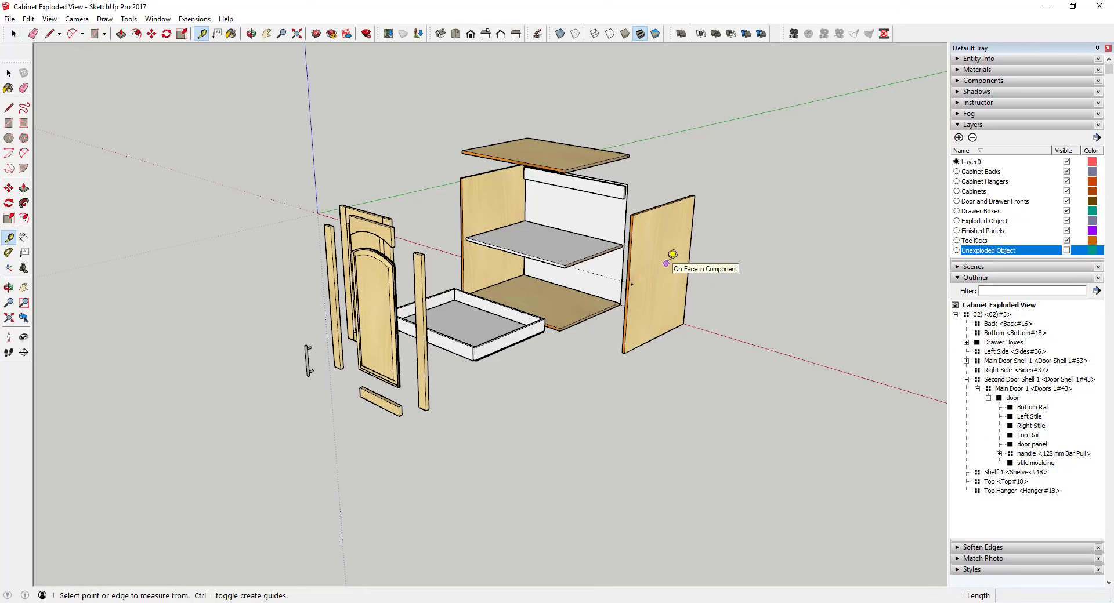
pyautogui.click(672, 254)
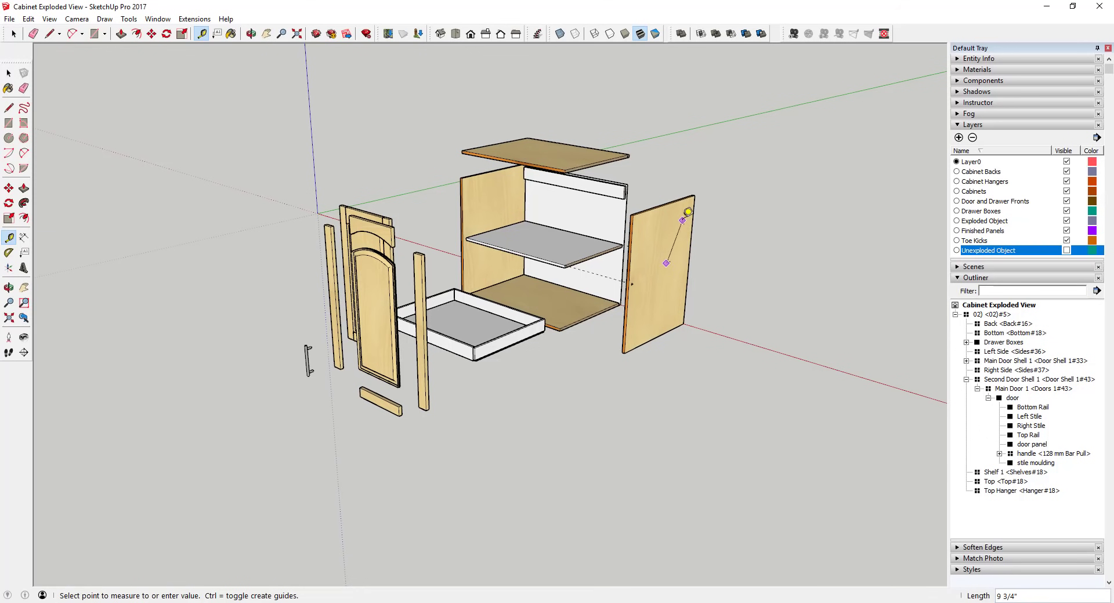
pyautogui.click(652, 223)
pyautogui.click(648, 287)
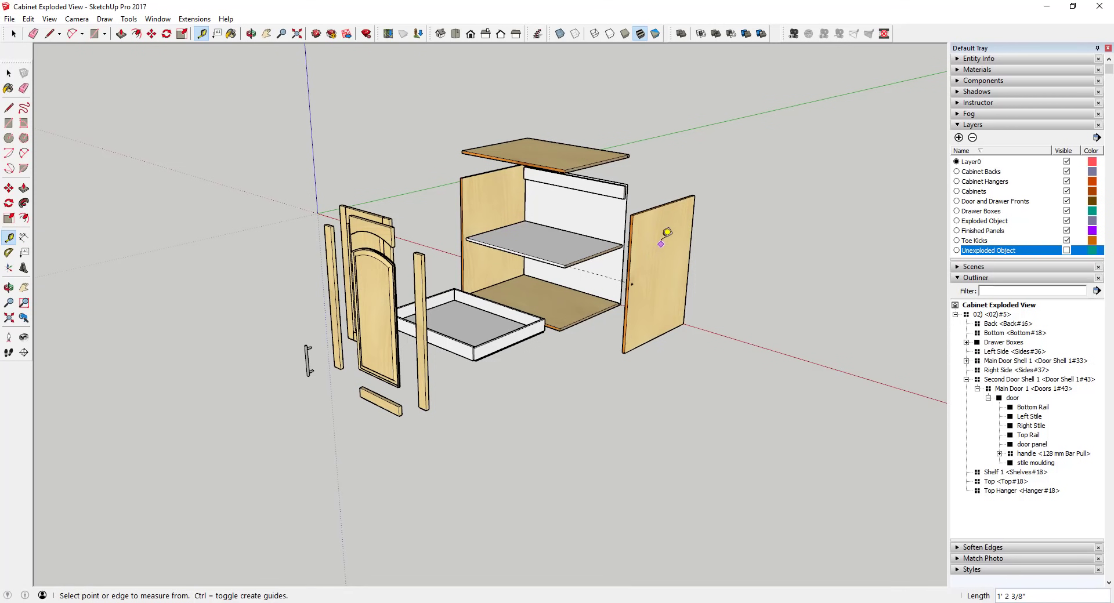
pyautogui.click(661, 240)
pyautogui.click(661, 293)
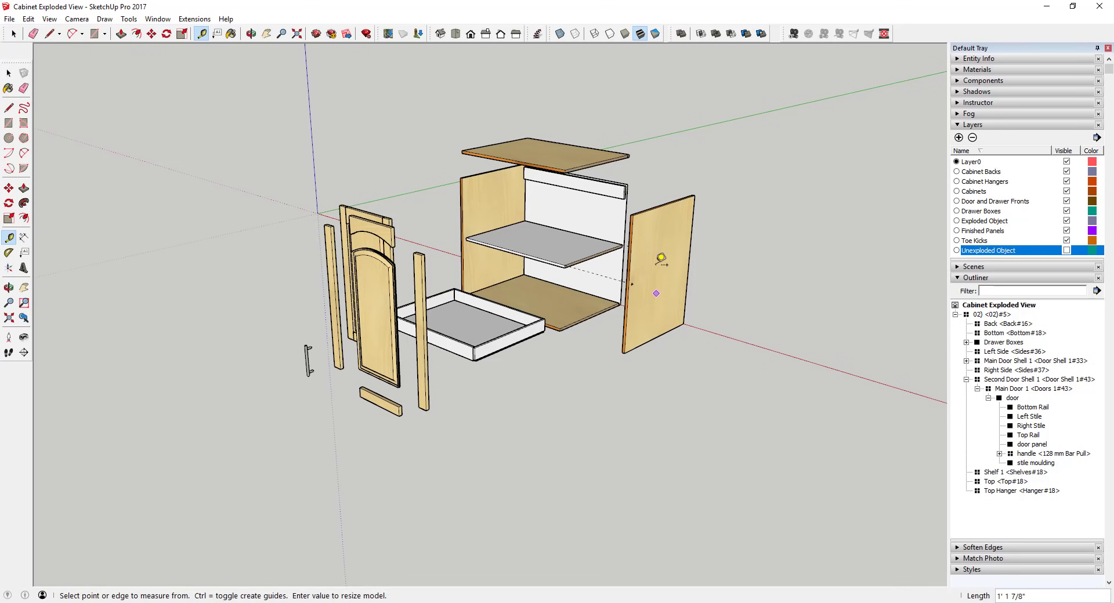
# Add a guide line from the upper corner of the cabinet back to the exploded Right Side panel
pyautogui.moveTo(638, 192); pyautogui.dragTo(672, 221, button='middle')
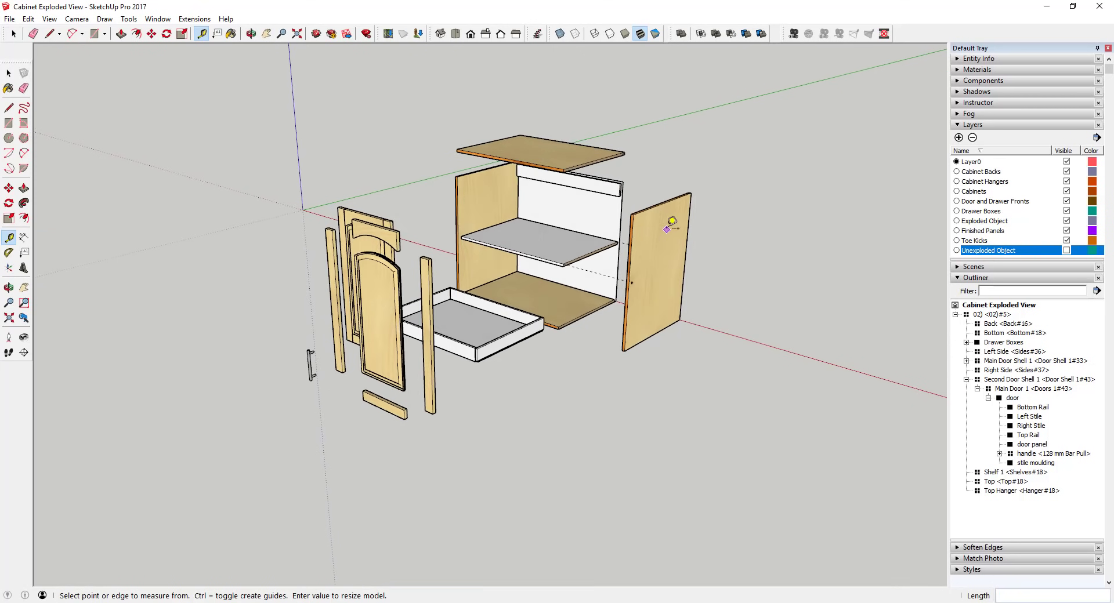
pyautogui.scroll(3, 626, 184)
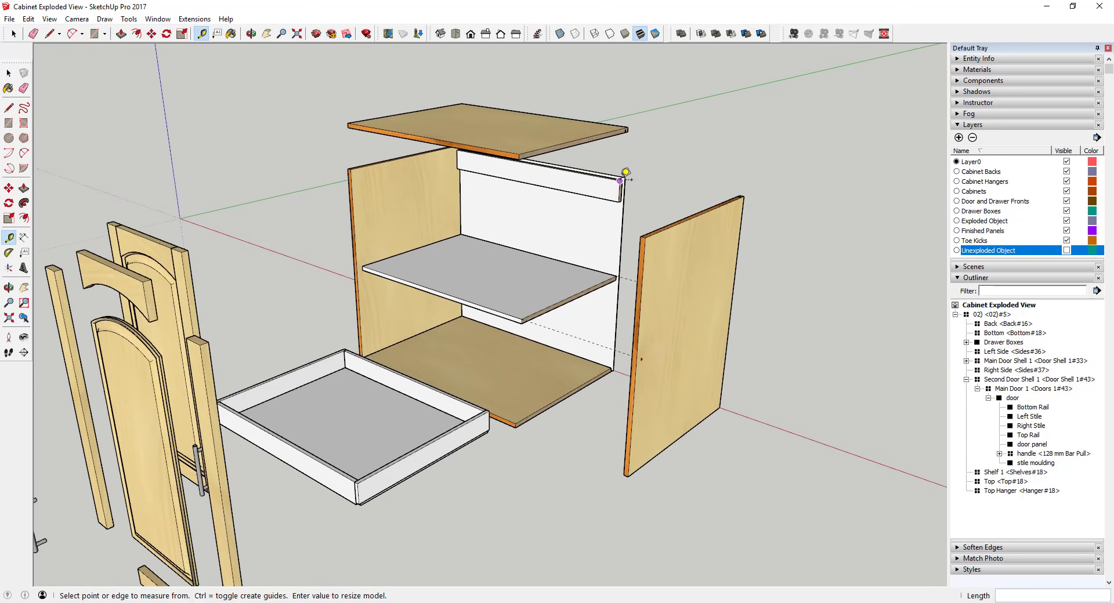
pyautogui.scroll(6, 625, 172)
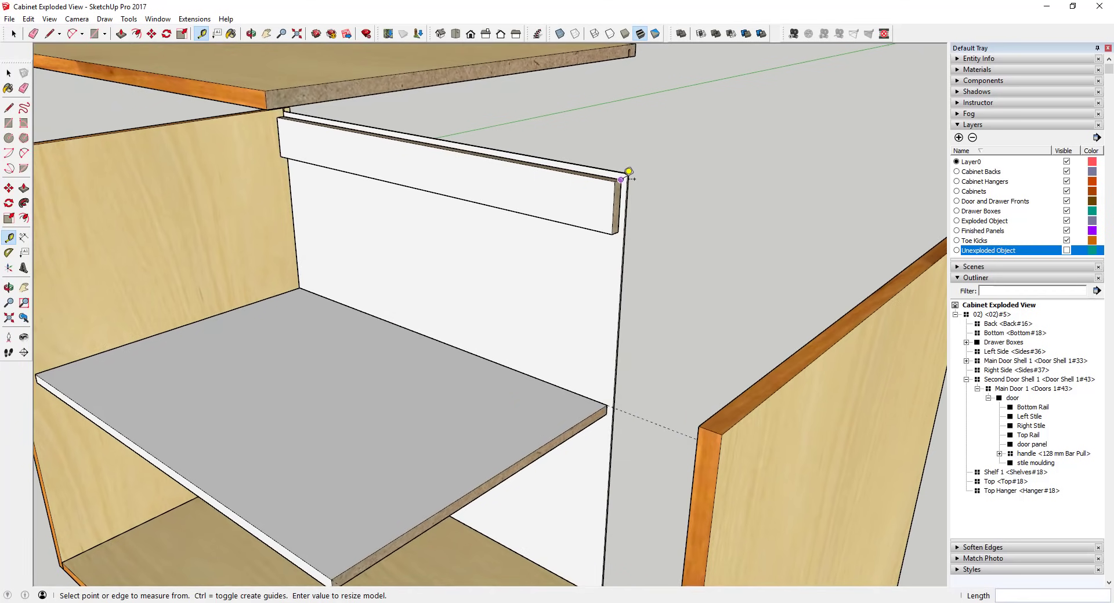
pyautogui.press('space')
pyautogui.scroll(-10, 563, 236)
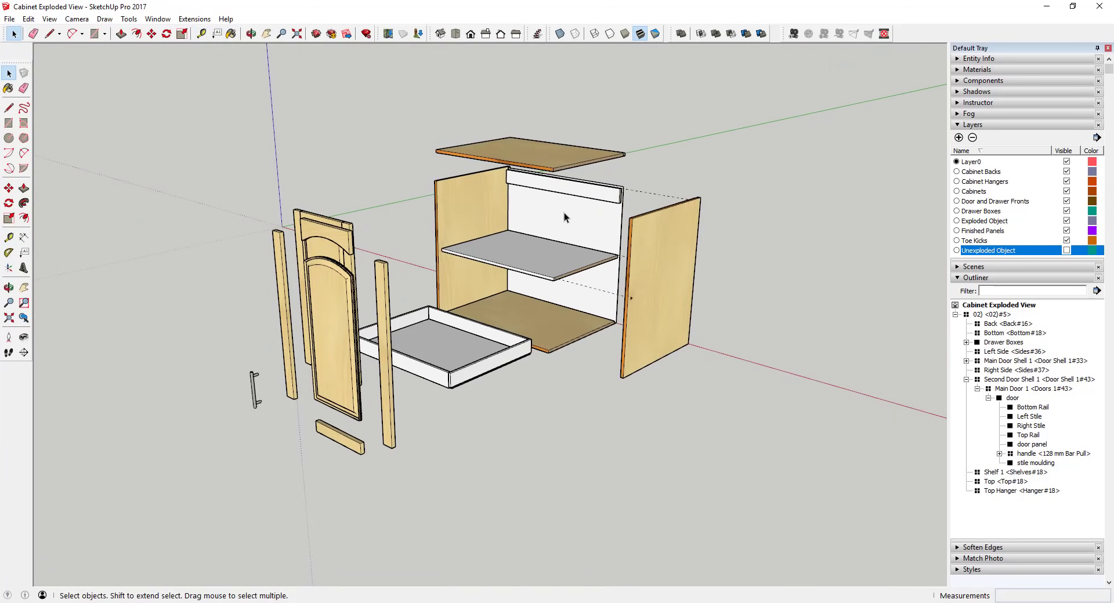
# Switch the camera from perspective to parallel projection and inspect the exploded cabinet from several angles
pyautogui.moveTo(564, 212); pyautogui.dragTo(432, 183, button='middle')
pyautogui.scroll(-3, 585, 225)
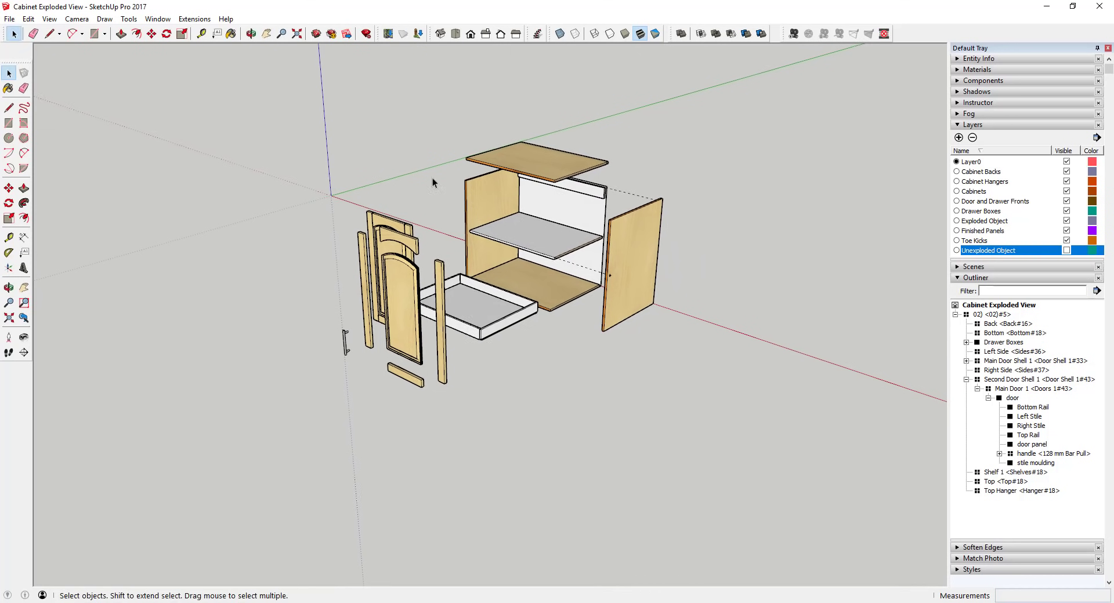
pyautogui.click(75, 20)
pyautogui.click(96, 88)
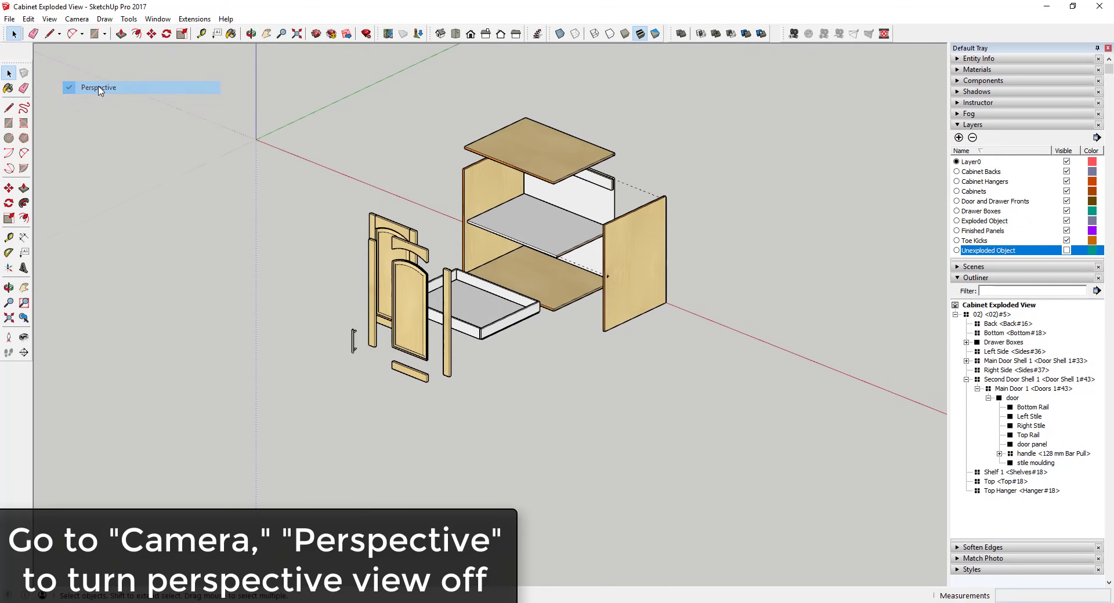
pyautogui.scroll(2, 524, 228)
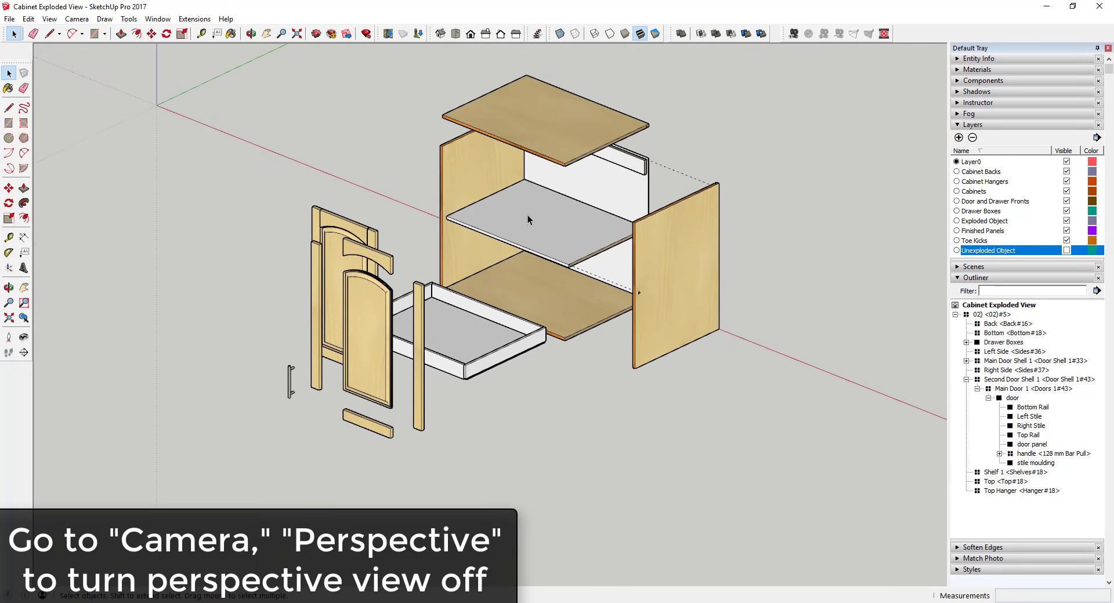
pyautogui.moveTo(528, 219); pyautogui.dragTo(446, 241, button='middle')
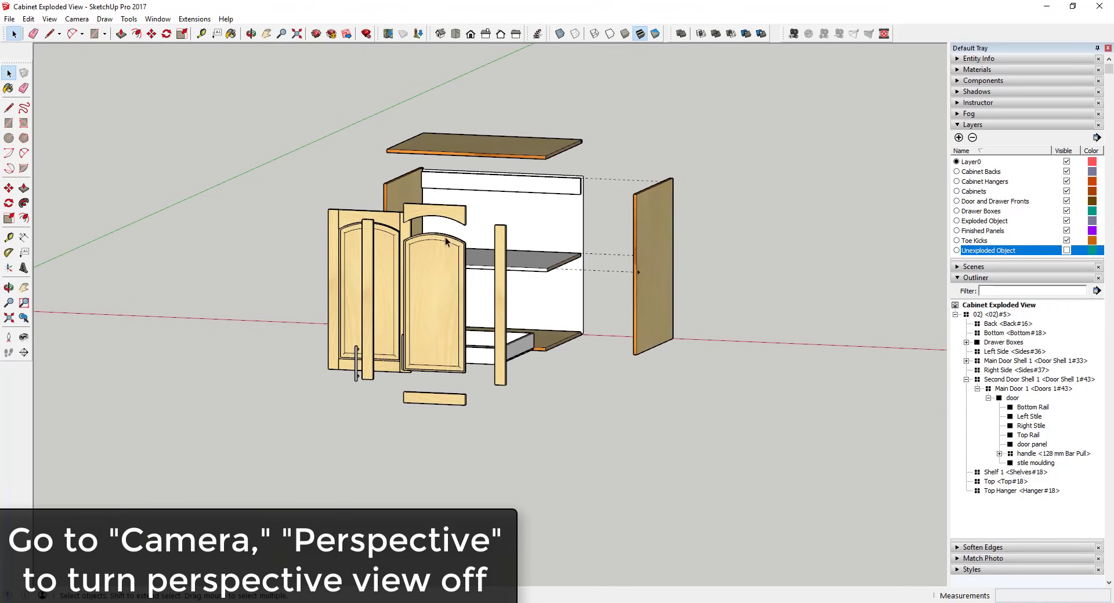
pyautogui.scroll(-4, 445, 241)
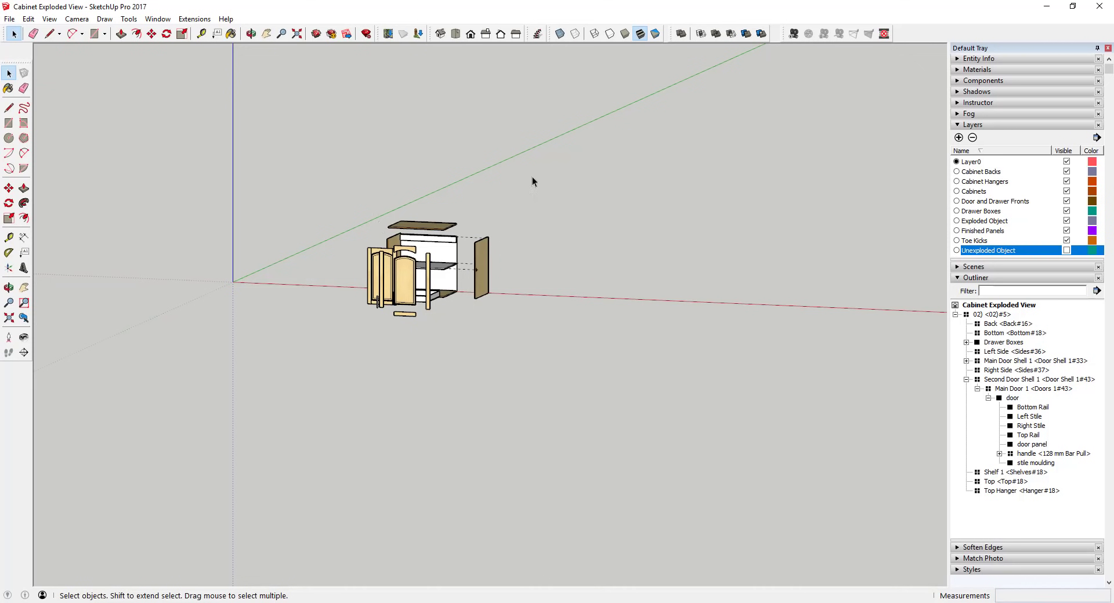
pyautogui.moveTo(407, 291); pyautogui.dragTo(417, 259, button='middle')
pyautogui.scroll(3, 417, 259)
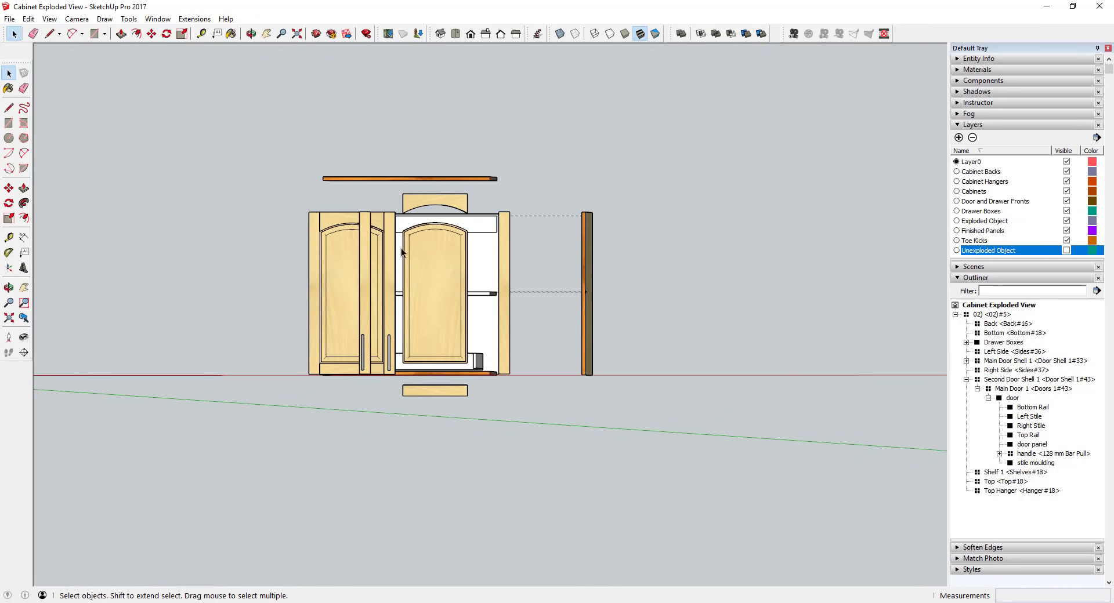
# View the exploded cabinet from the standard Front view, and set the camera to the standard Iso view
pyautogui.click(471, 34)
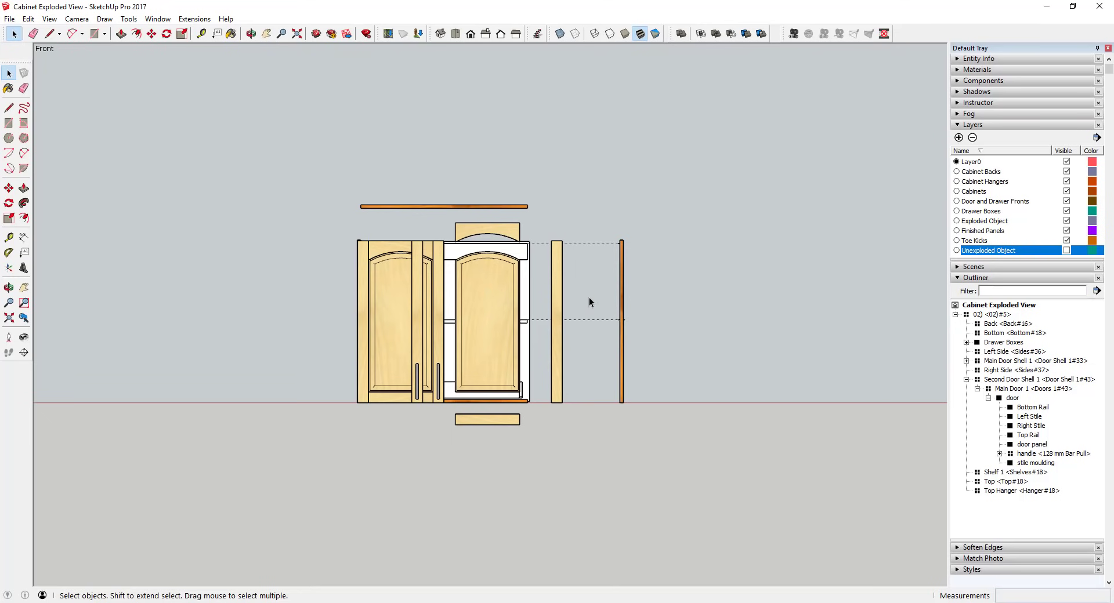
pyautogui.moveTo(589, 297); pyautogui.dragTo(597, 219, button='middle')
pyautogui.press('space')
pyautogui.scroll(3, 694, 350)
pyautogui.scroll(2, 653, 402)
pyautogui.moveTo(653, 403); pyautogui.dragTo(649, 373, button='middle')
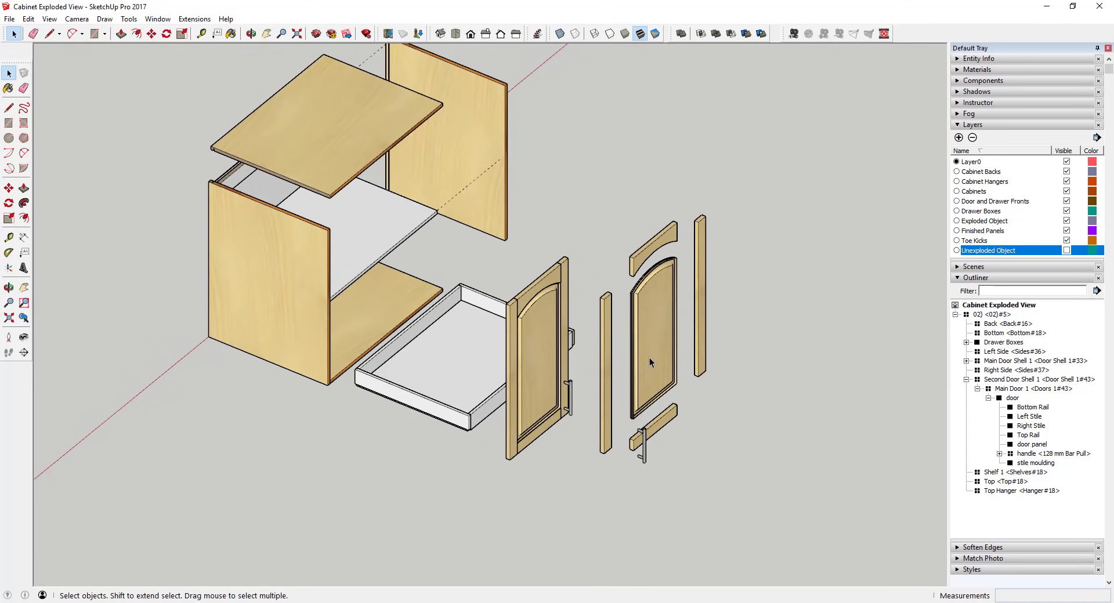
pyautogui.scroll(-1, 423, 107)
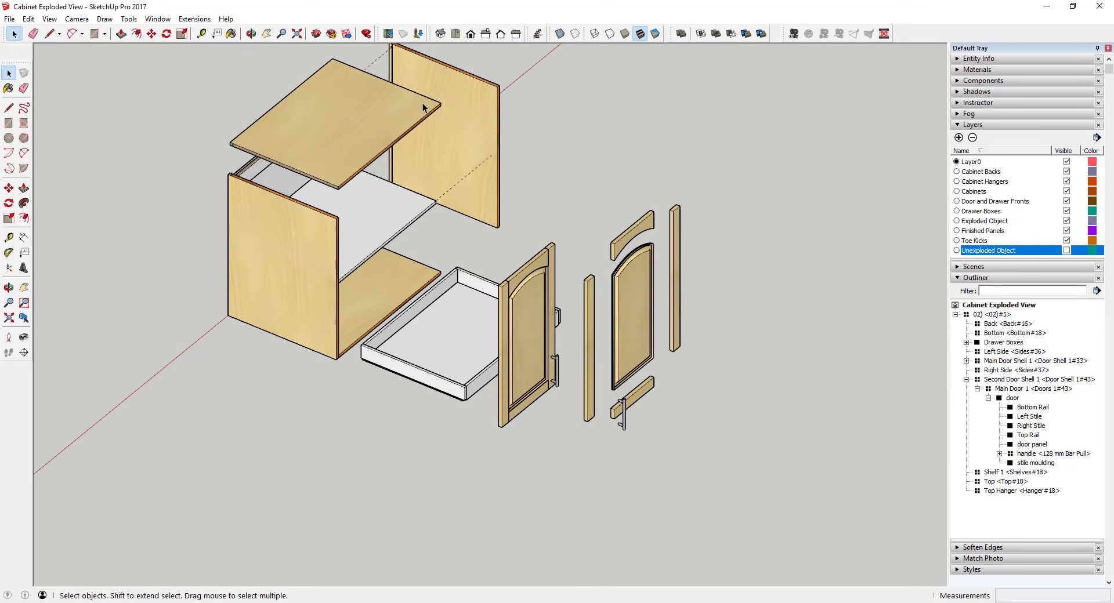
pyautogui.click(440, 37)
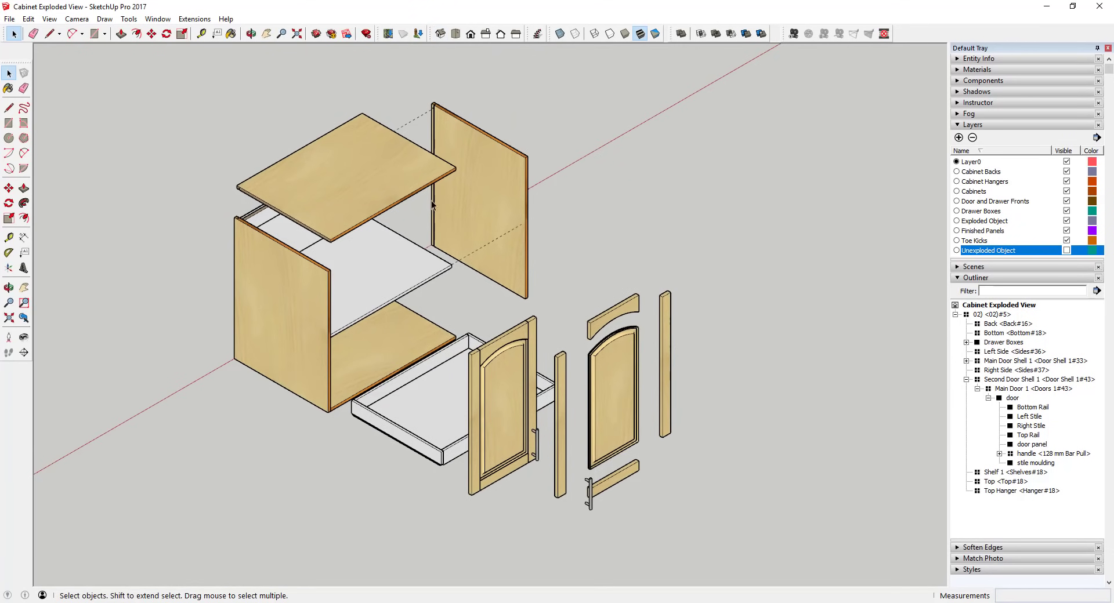
# Compare the isometric view in perspective, and return the camera to parallel projection
pyautogui.click(84, 21)
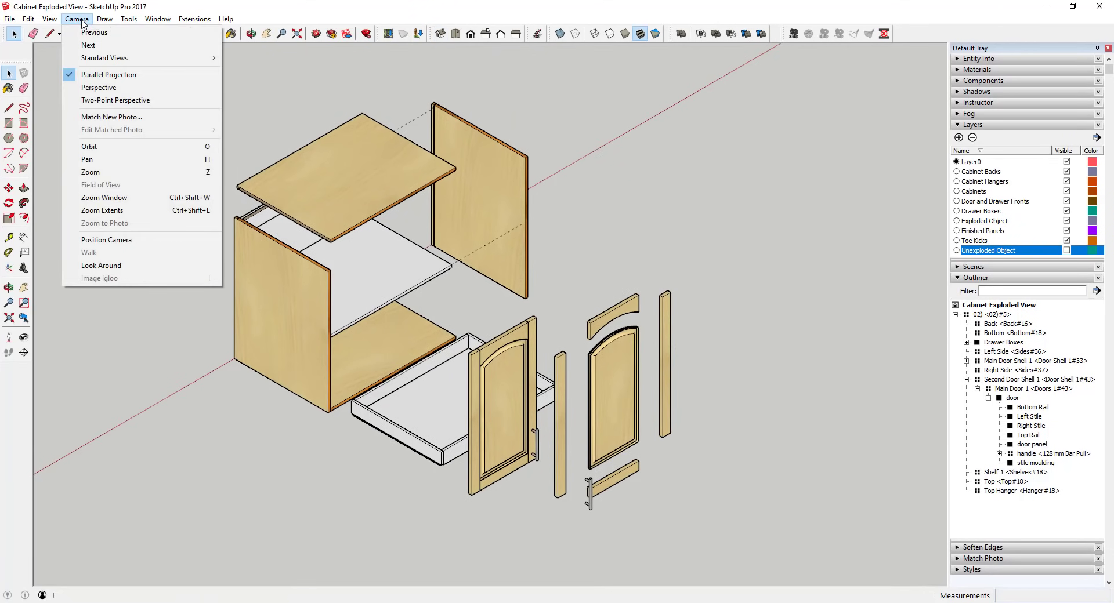
pyautogui.click(97, 89)
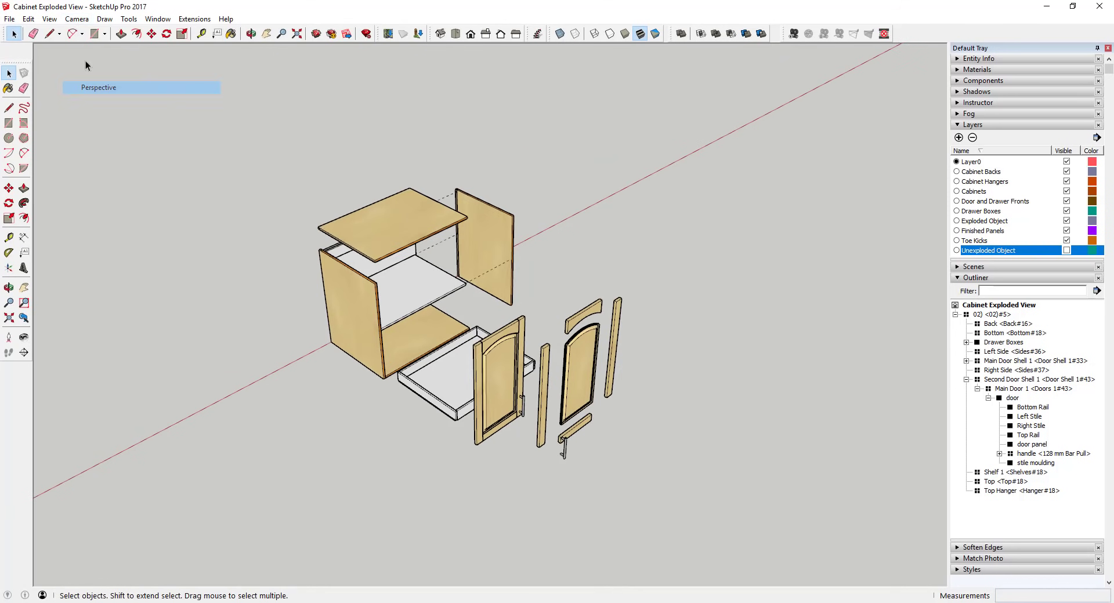
pyautogui.click(74, 19)
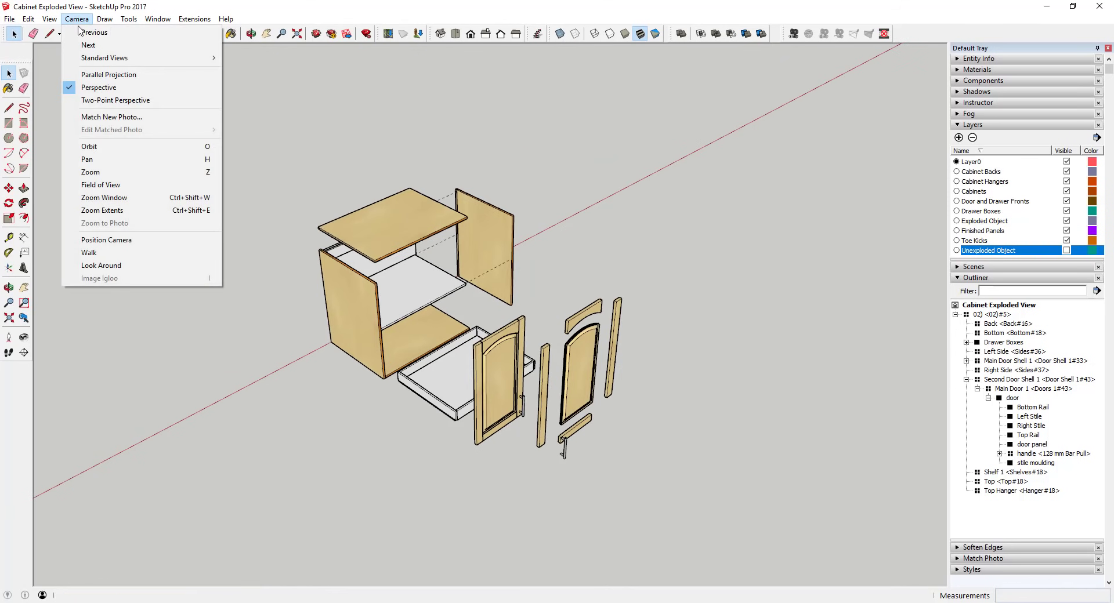
pyautogui.click(92, 86)
pyautogui.scroll(2, 539, 383)
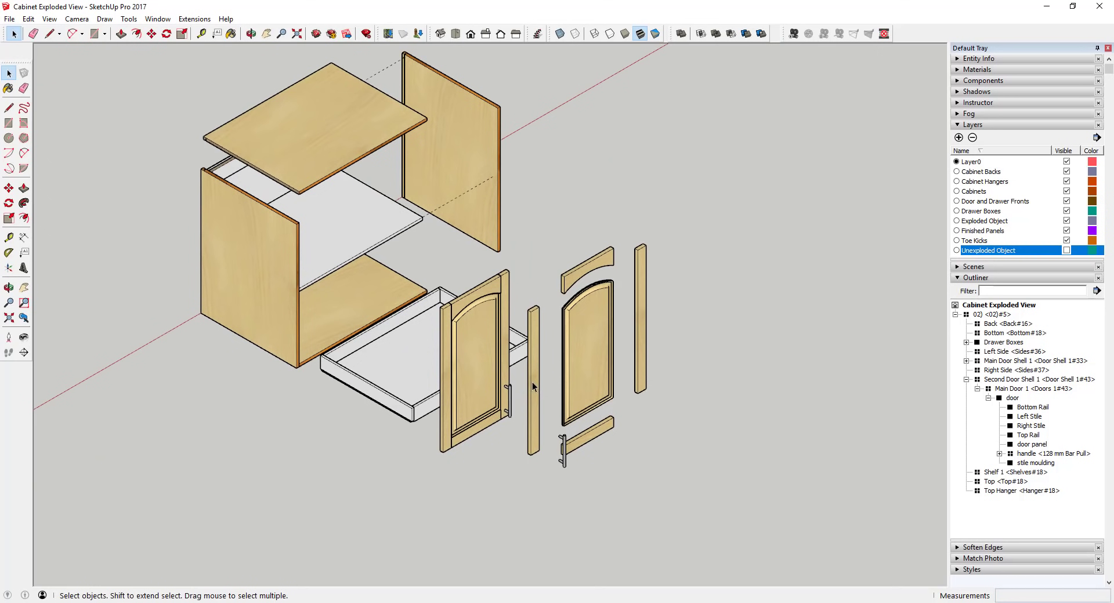
pyautogui.scroll(-2, 634, 214)
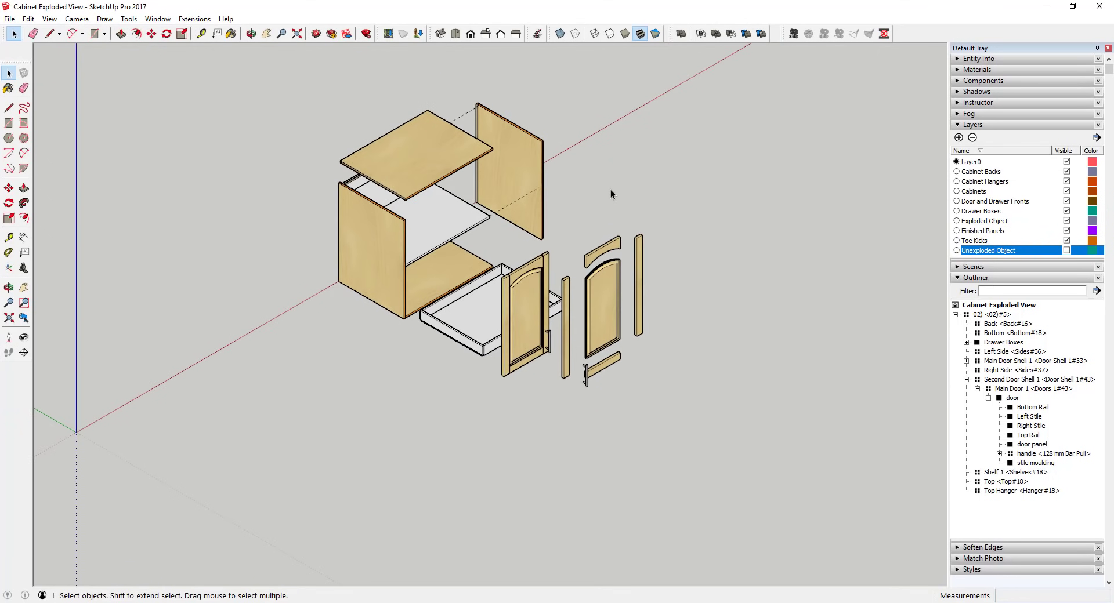
pyautogui.scroll(4, 593, 243)
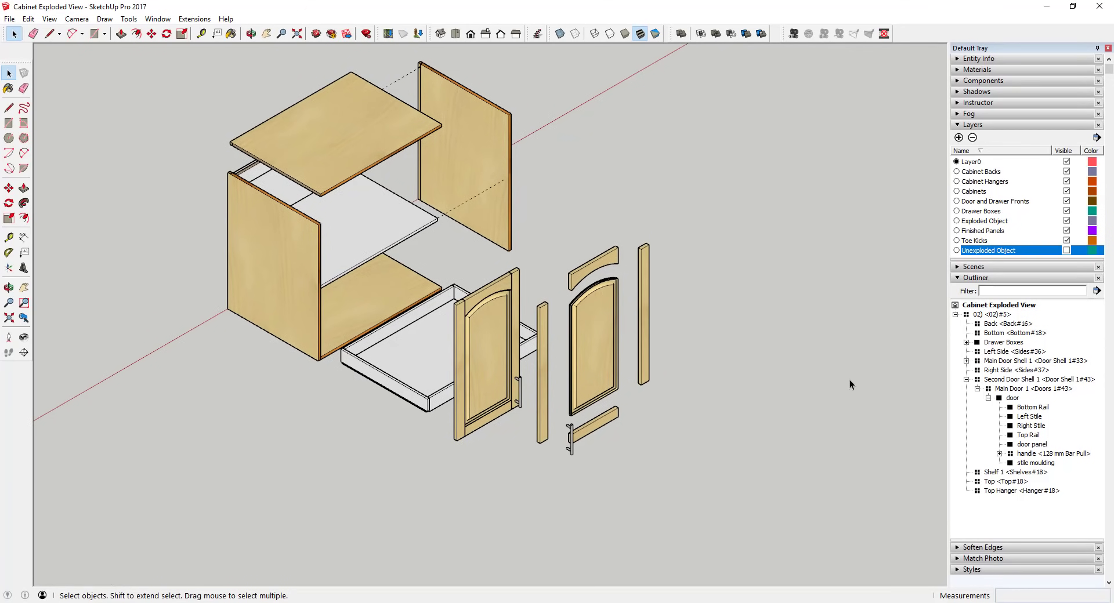
# Save the current isometric view as a new scene named Exploded View
pyautogui.click(959, 278)
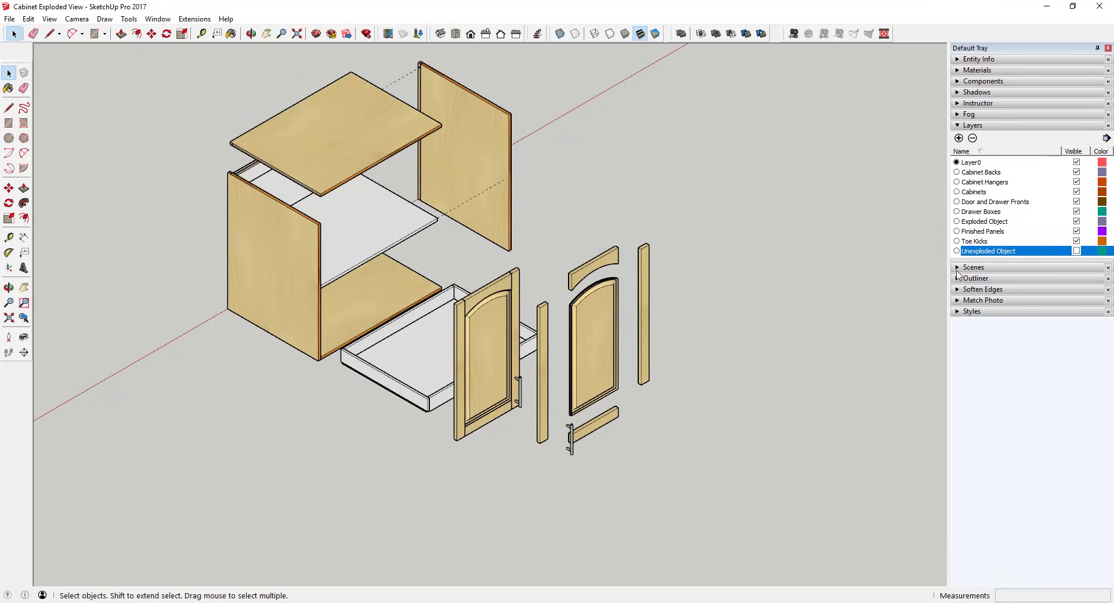
pyautogui.click(959, 268)
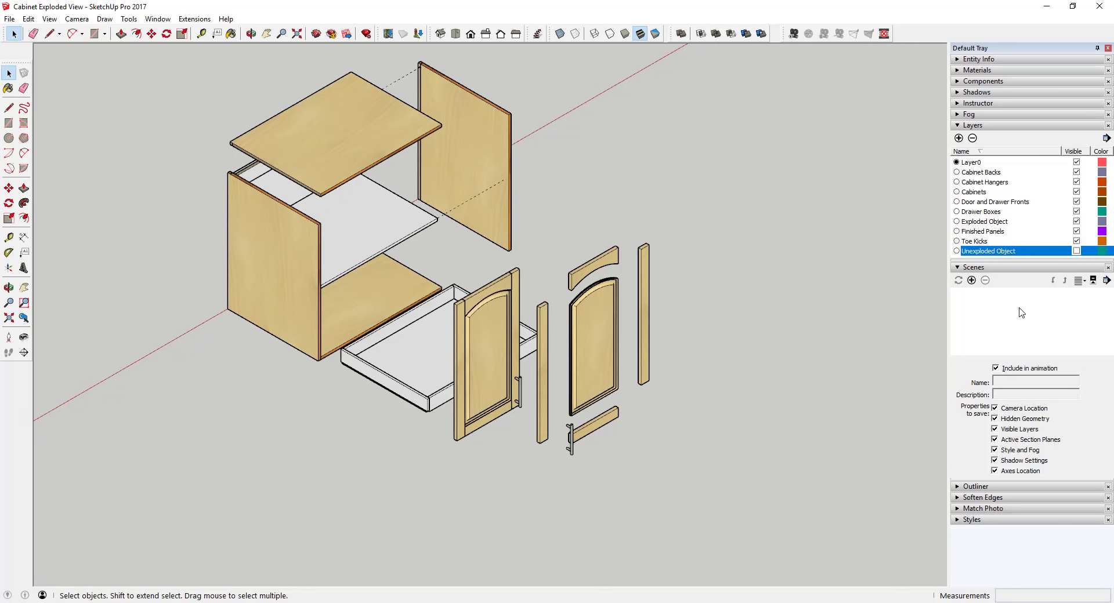
pyautogui.click(971, 281)
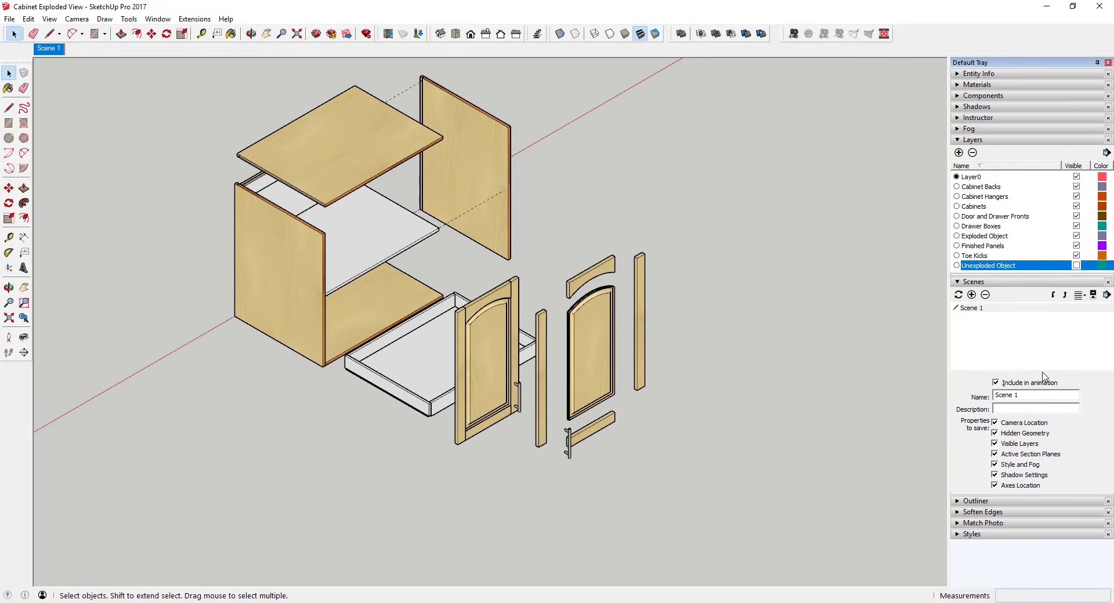
pyautogui.click(1027, 395)
pyautogui.write('Expload')
pyautogui.press('BackSpace')
pyautogui.press('BackSpace')
pyautogui.write('ded View')
pyautogui.press('Return')
# Orbit away from the saved view and recall the Exploded View scene to test it
pyautogui.press('o')
pyautogui.moveTo(666, 320); pyautogui.dragTo(38, 199)
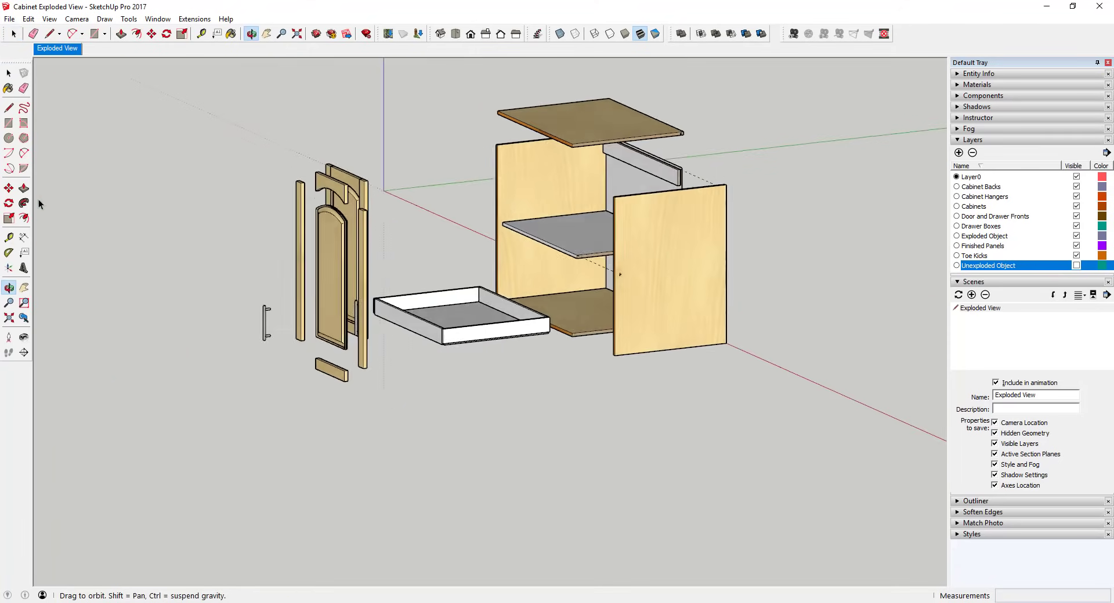
pyautogui.press('space')
pyautogui.click(44, 50)
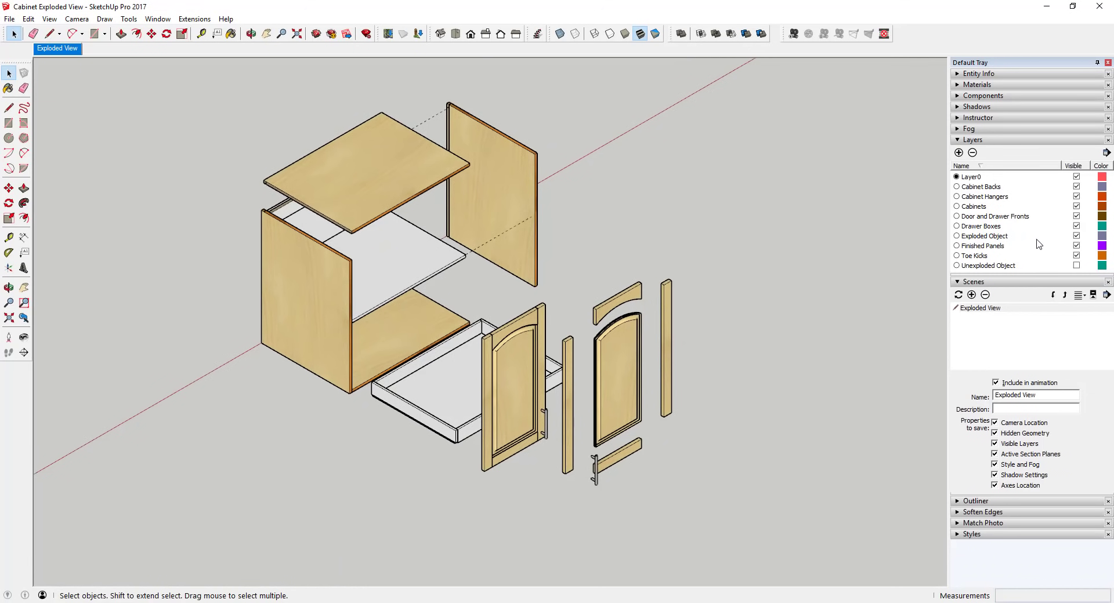
# Hide the Exploded Object layer and move the leftover dashed guides with their guide points from Layer0 onto that layer
pyautogui.click(1076, 236)
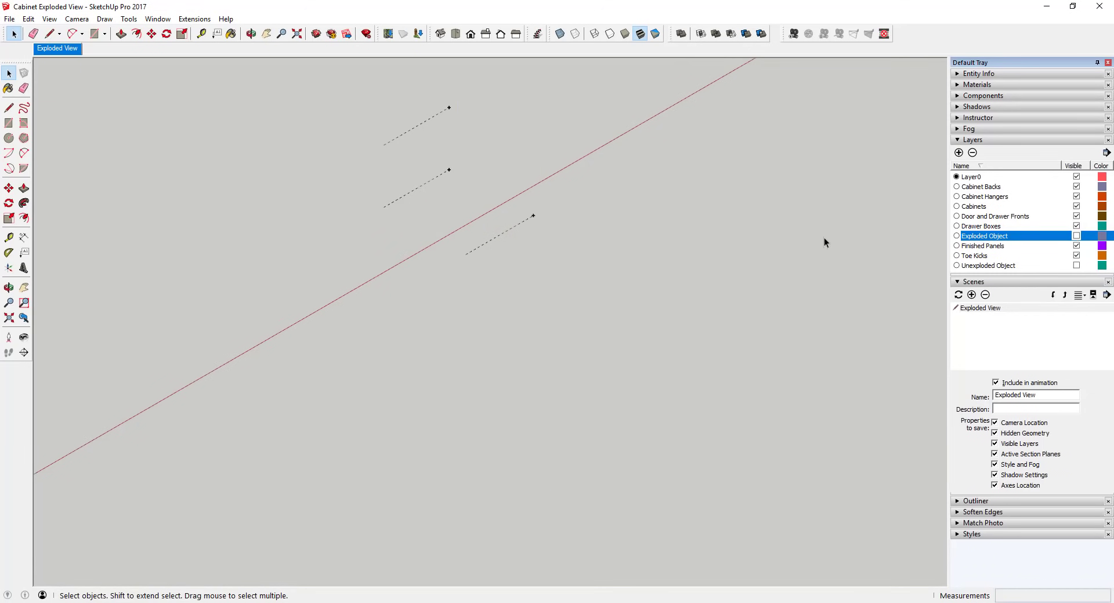
pyautogui.moveTo(338, 78); pyautogui.dragTo(603, 280)
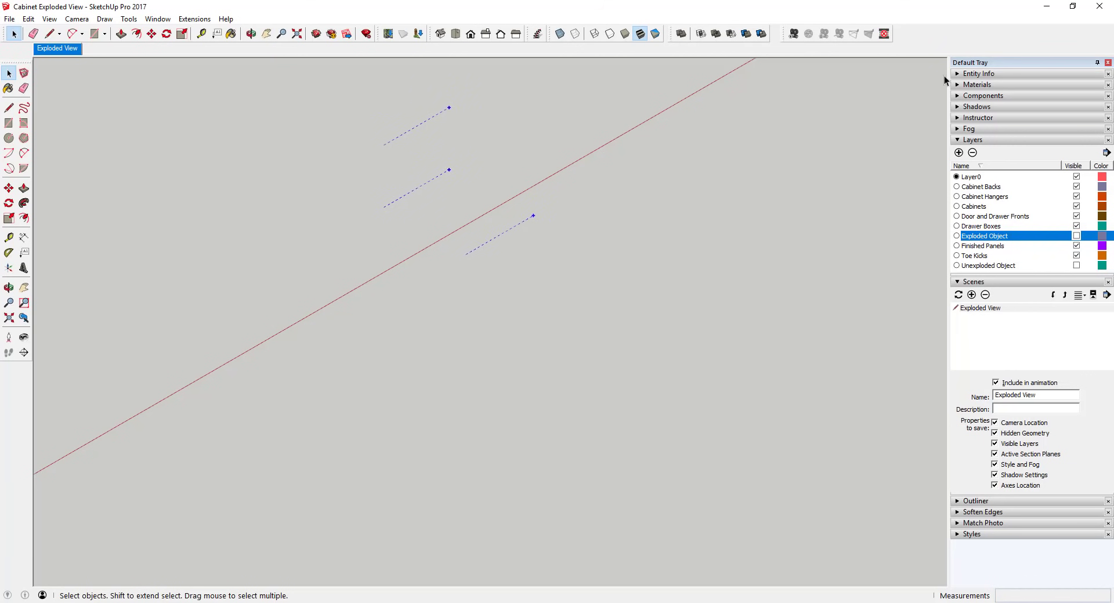
pyautogui.click(963, 73)
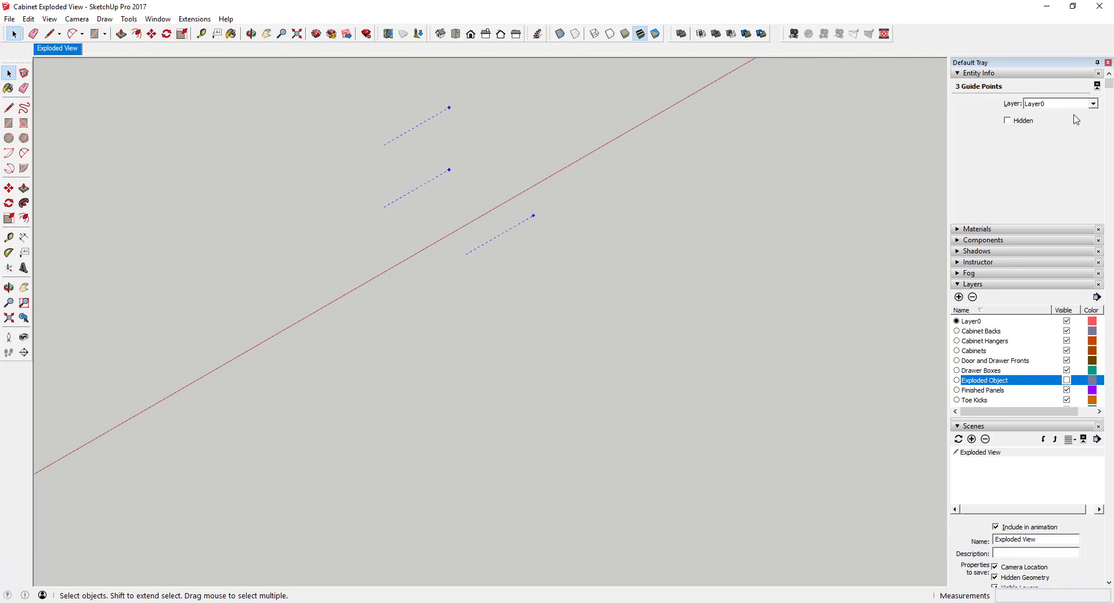
pyautogui.click(1092, 104)
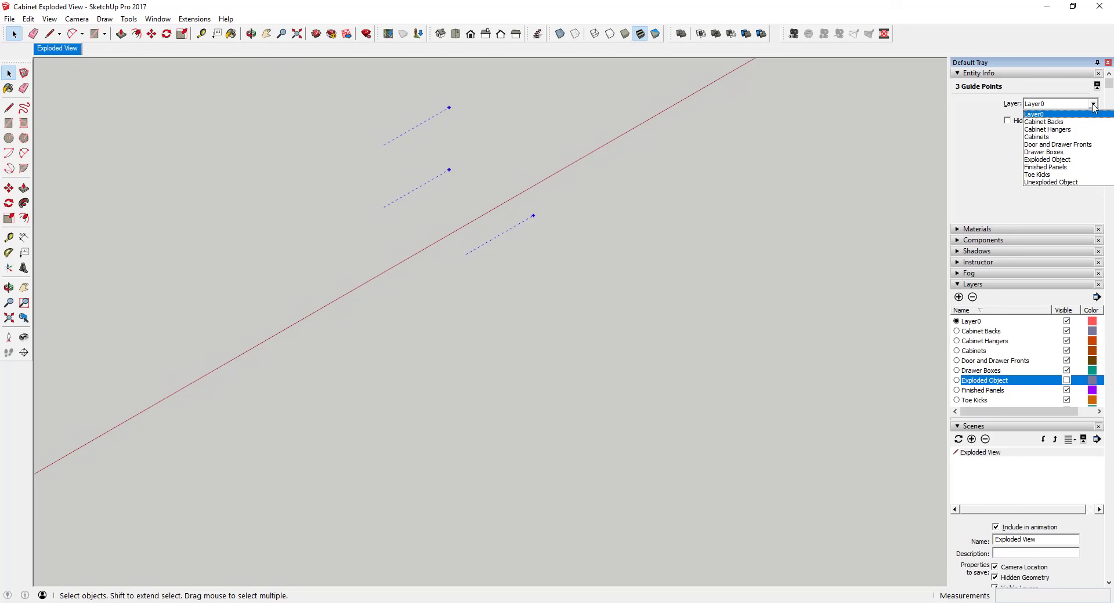
pyautogui.click(1047, 160)
pyautogui.click(754, 201)
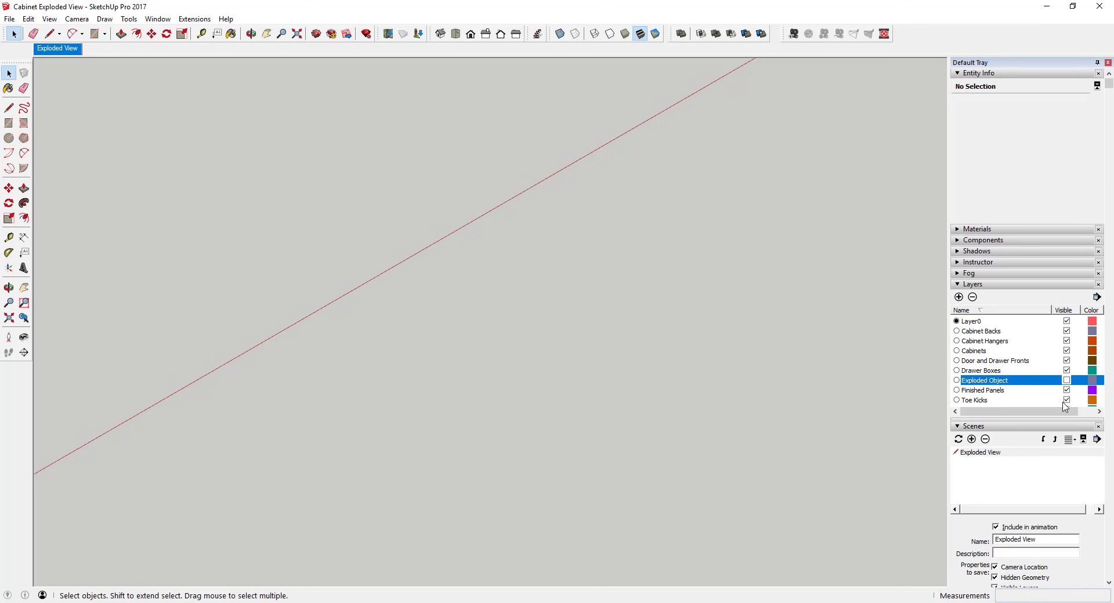
# Make the Unexploded Object layer visible and frame the assembled cabinet in a close three-quarter view from the front
pyautogui.scroll(-3, 1027, 370)
pyautogui.click(1066, 299)
pyautogui.scroll(6, 406, 325)
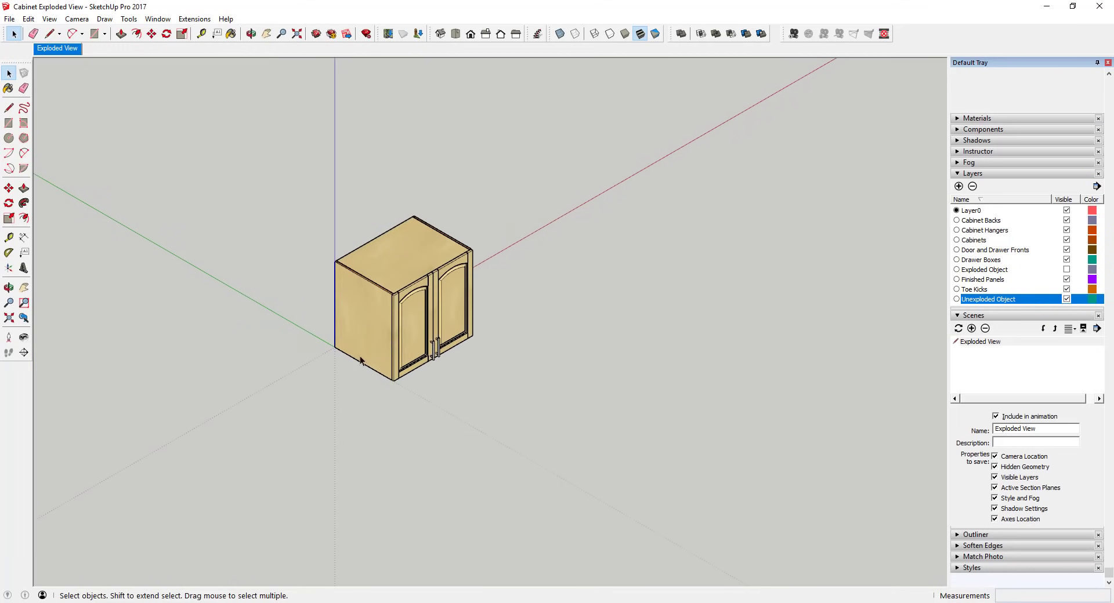
pyautogui.moveTo(420, 315); pyautogui.dragTo(393, 188, button='middle')
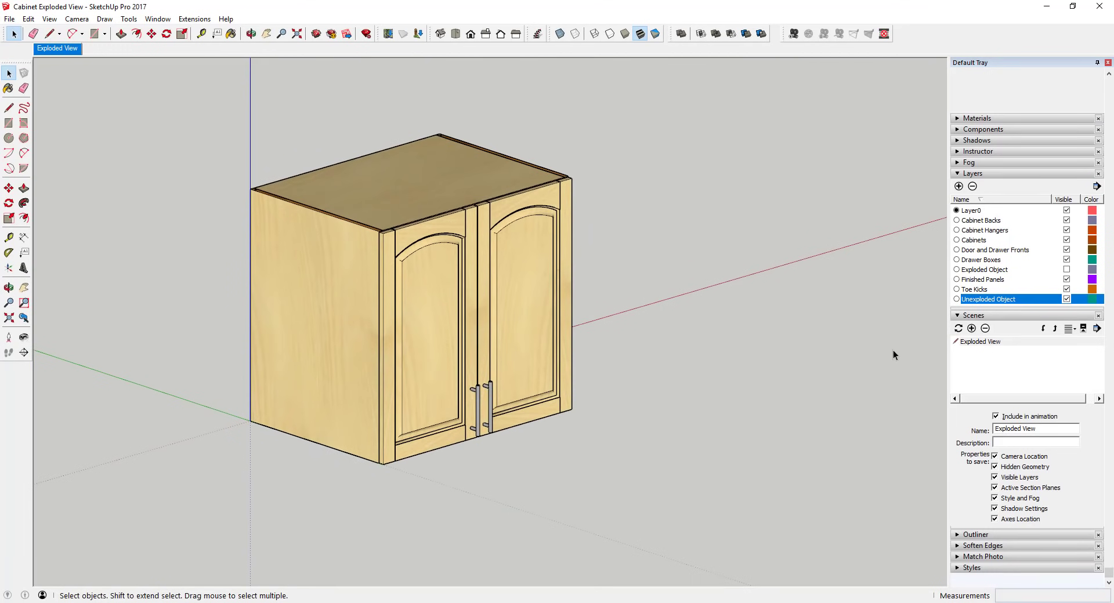
# Save the current view of the assembled cabinet as a new scene named Unexploded View
pyautogui.click(972, 328)
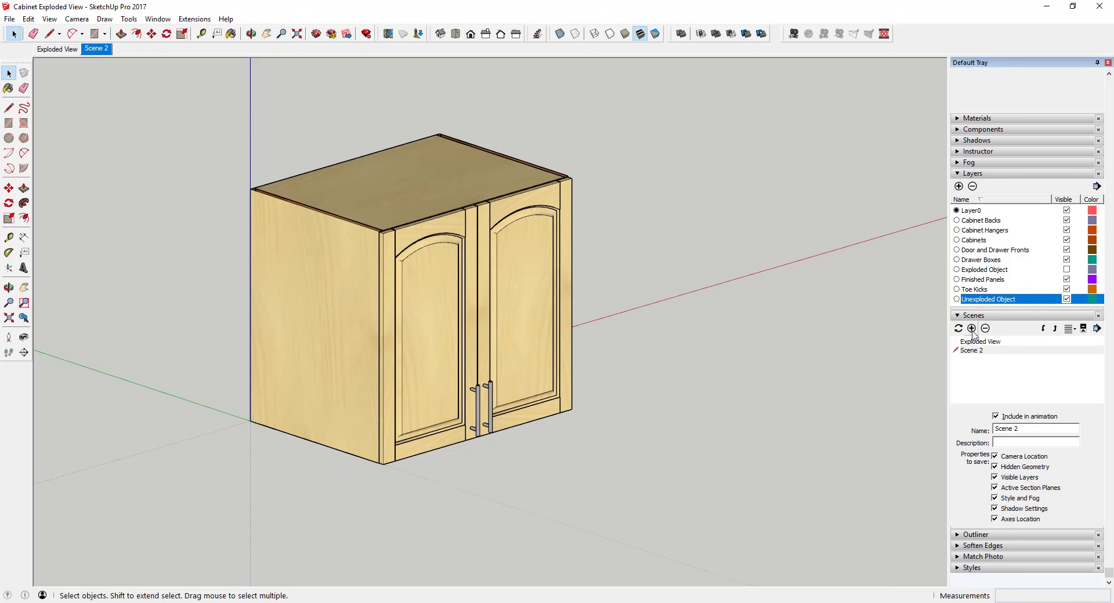
pyautogui.doubleClick(1030, 429)
pyautogui.write('Unexploded View')
pyautogui.press('Return')
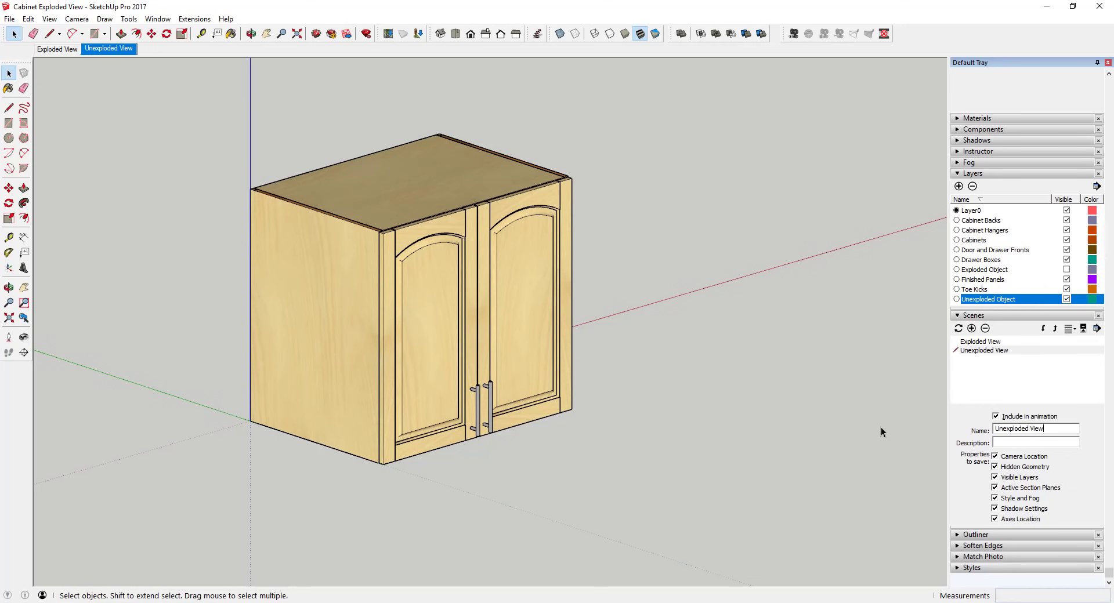
# Switch the camera to perspective, reframe the assembled cabinet closely, and update the Unexploded View scene with this view
pyautogui.click(76, 19)
pyautogui.click(96, 87)
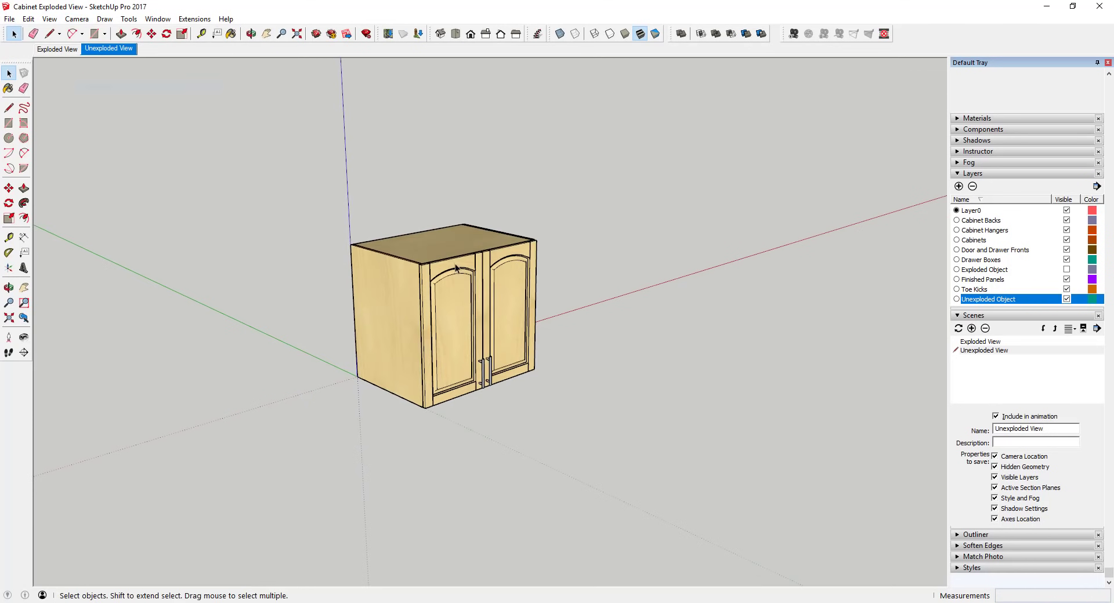
pyautogui.scroll(5, 455, 268)
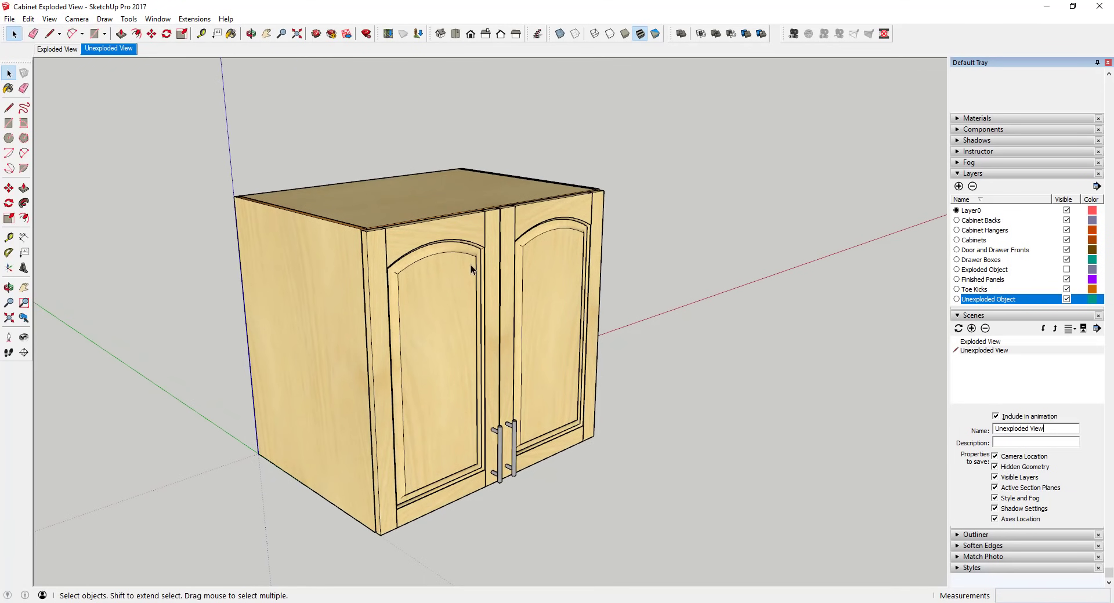
pyautogui.rightClick(110, 50)
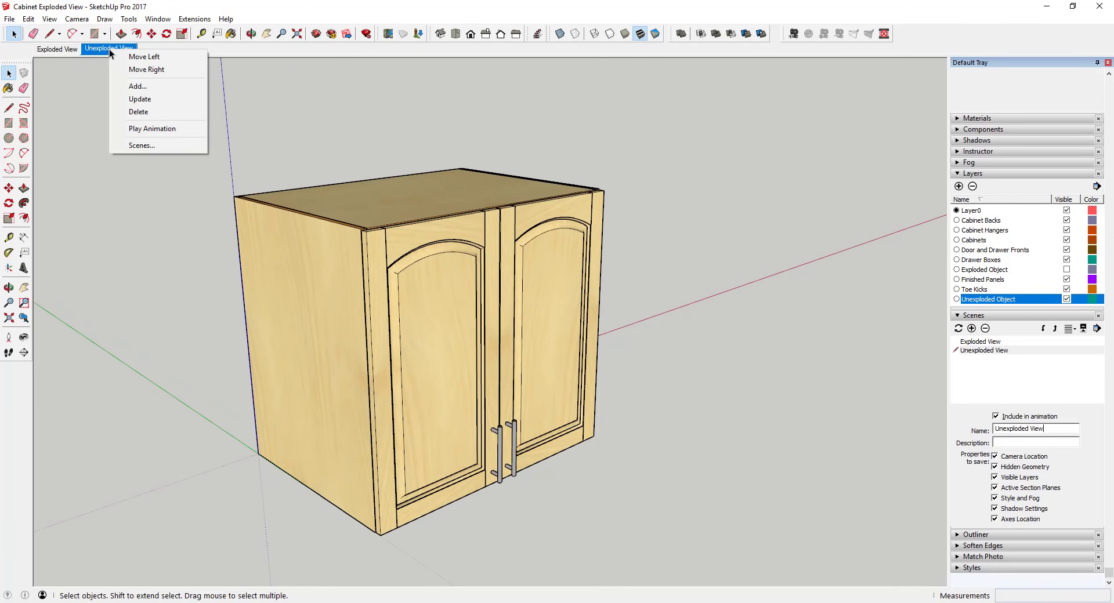
pyautogui.click(145, 97)
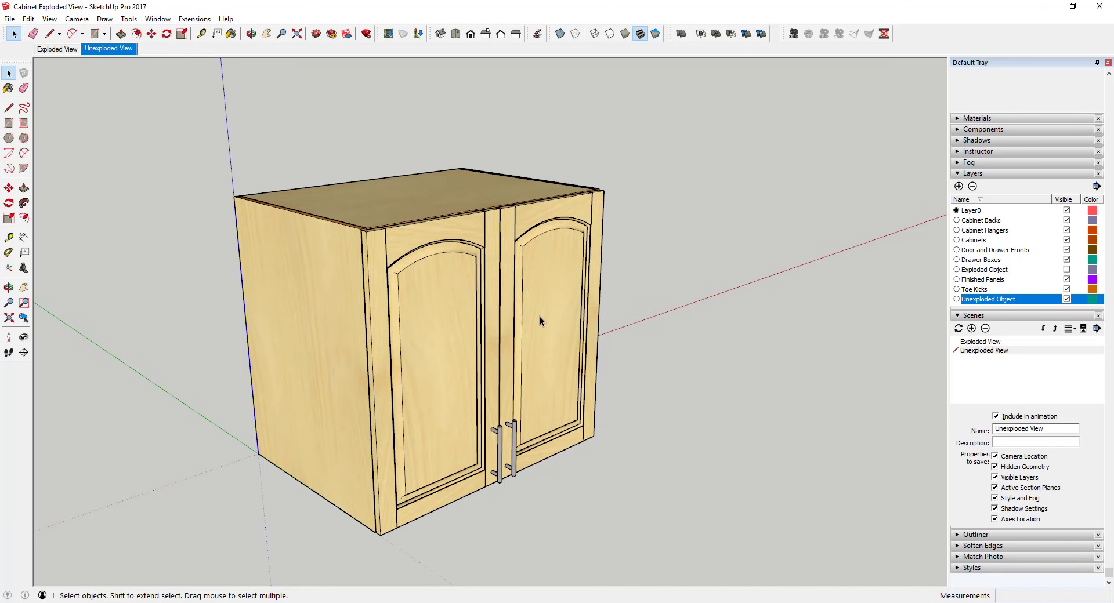
# Alternate between the Unexploded View and Exploded View scenes to test both, ending on Exploded View
pyautogui.click(104, 50)
pyautogui.click(51, 50)
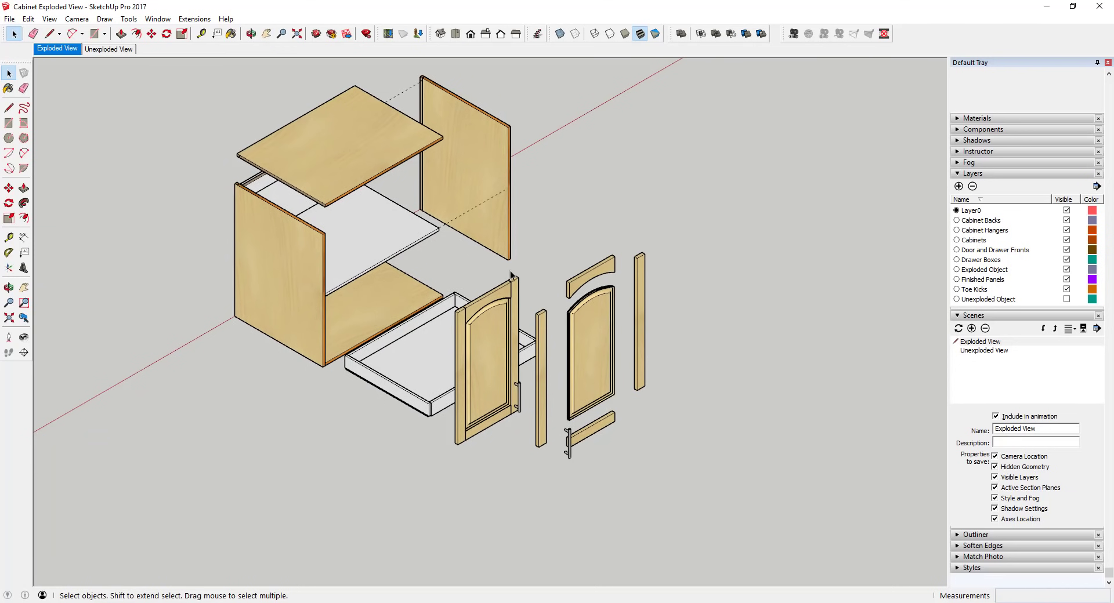
pyautogui.click(109, 49)
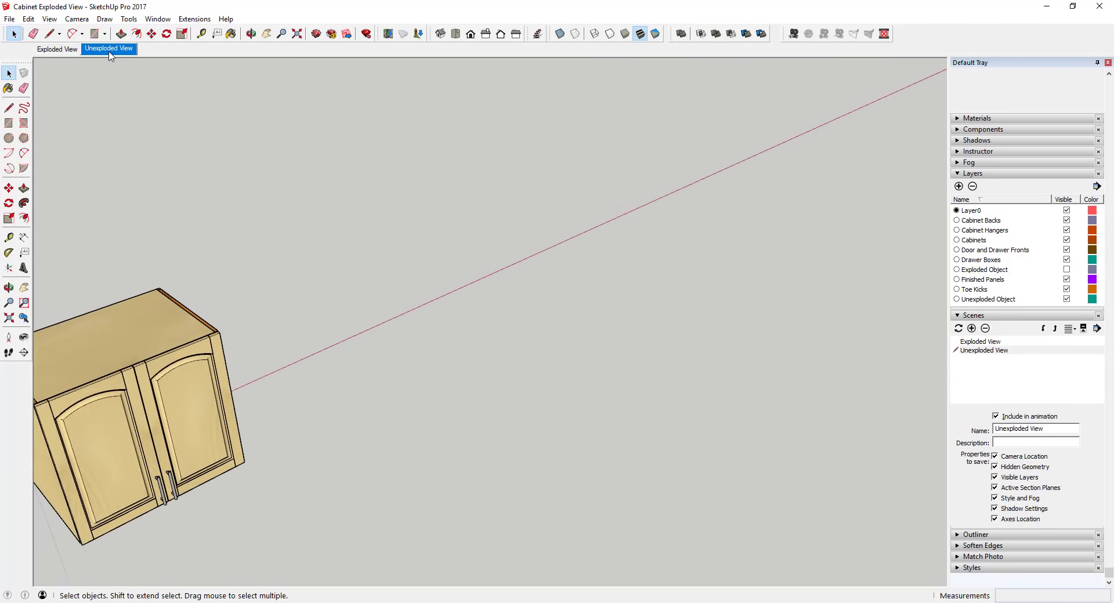
pyautogui.click(58, 49)
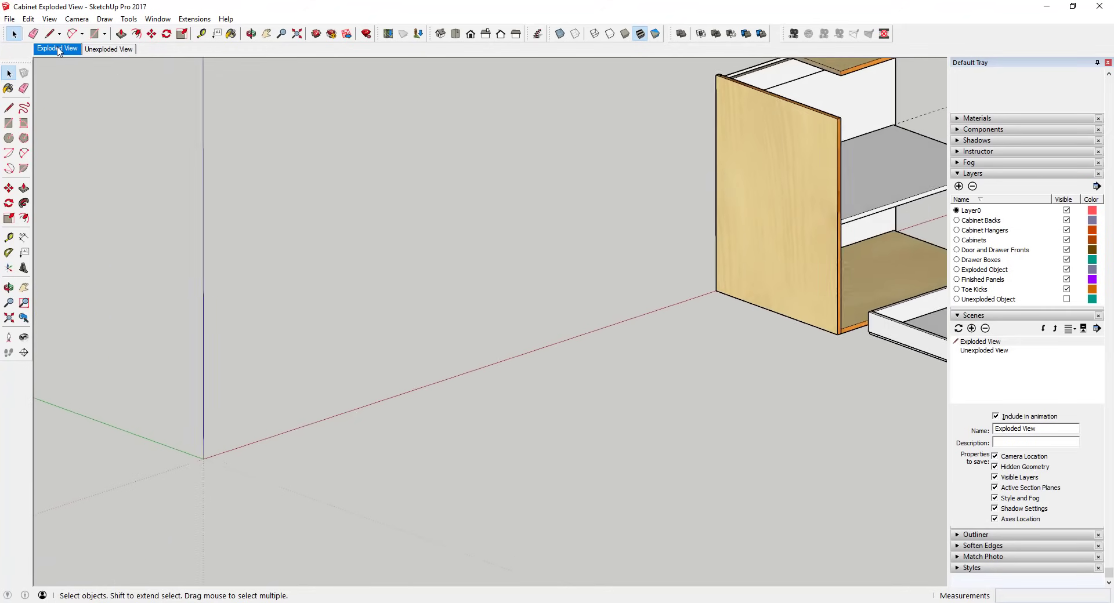